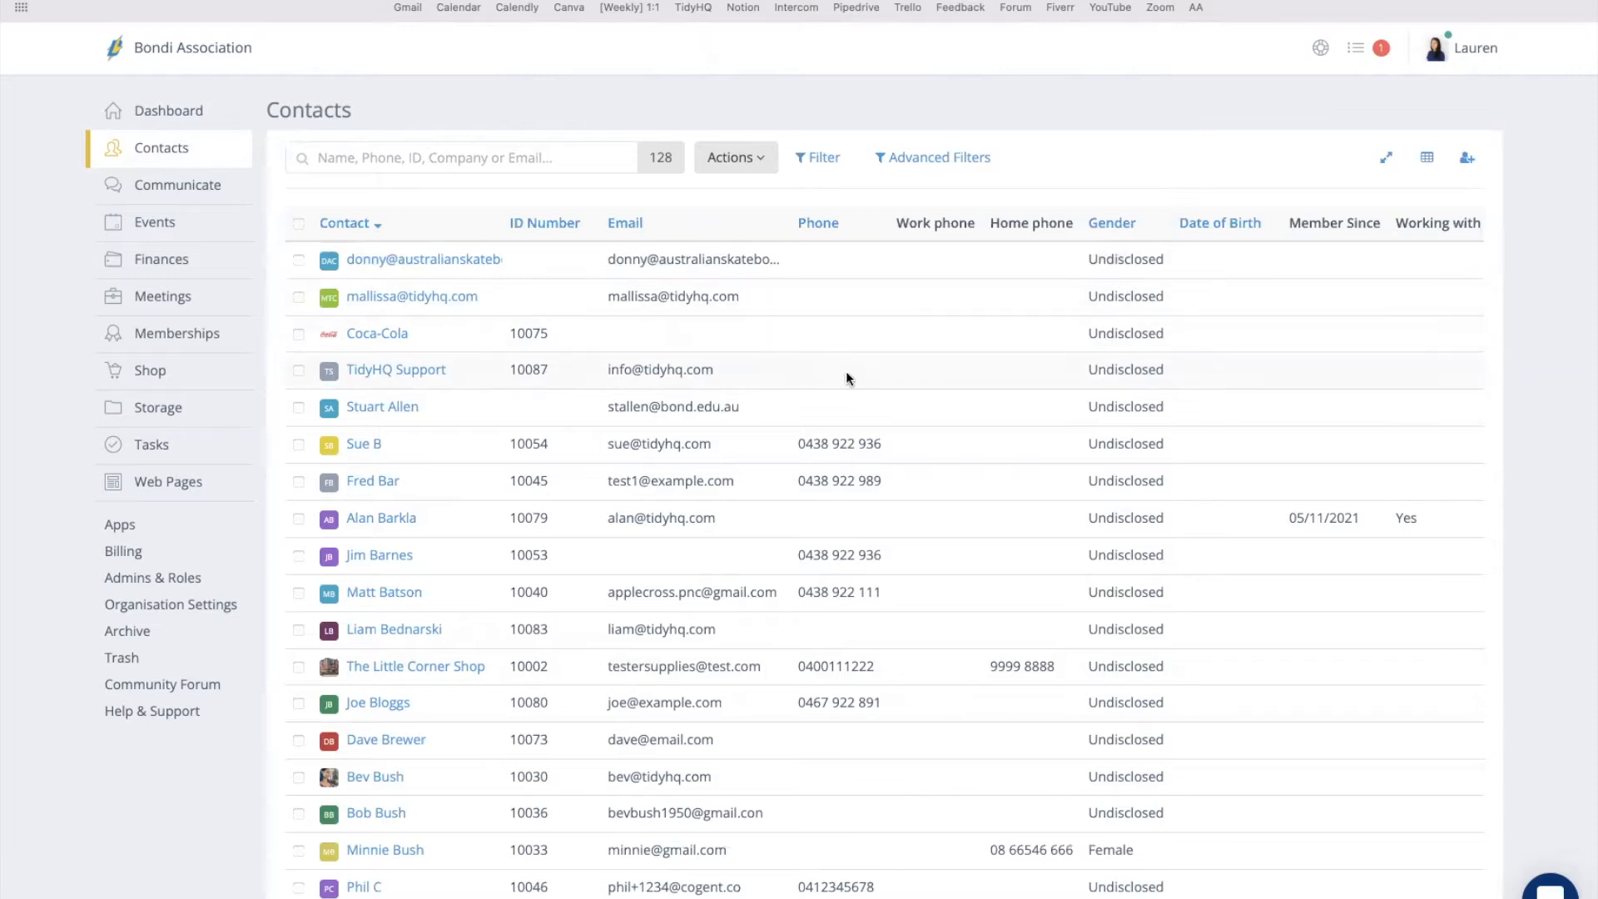
# Go from the contacts list to the organisation's dashboard.
pyautogui.click(218, 63)
pyautogui.click(18, 201)
pyautogui.click(165, 111)
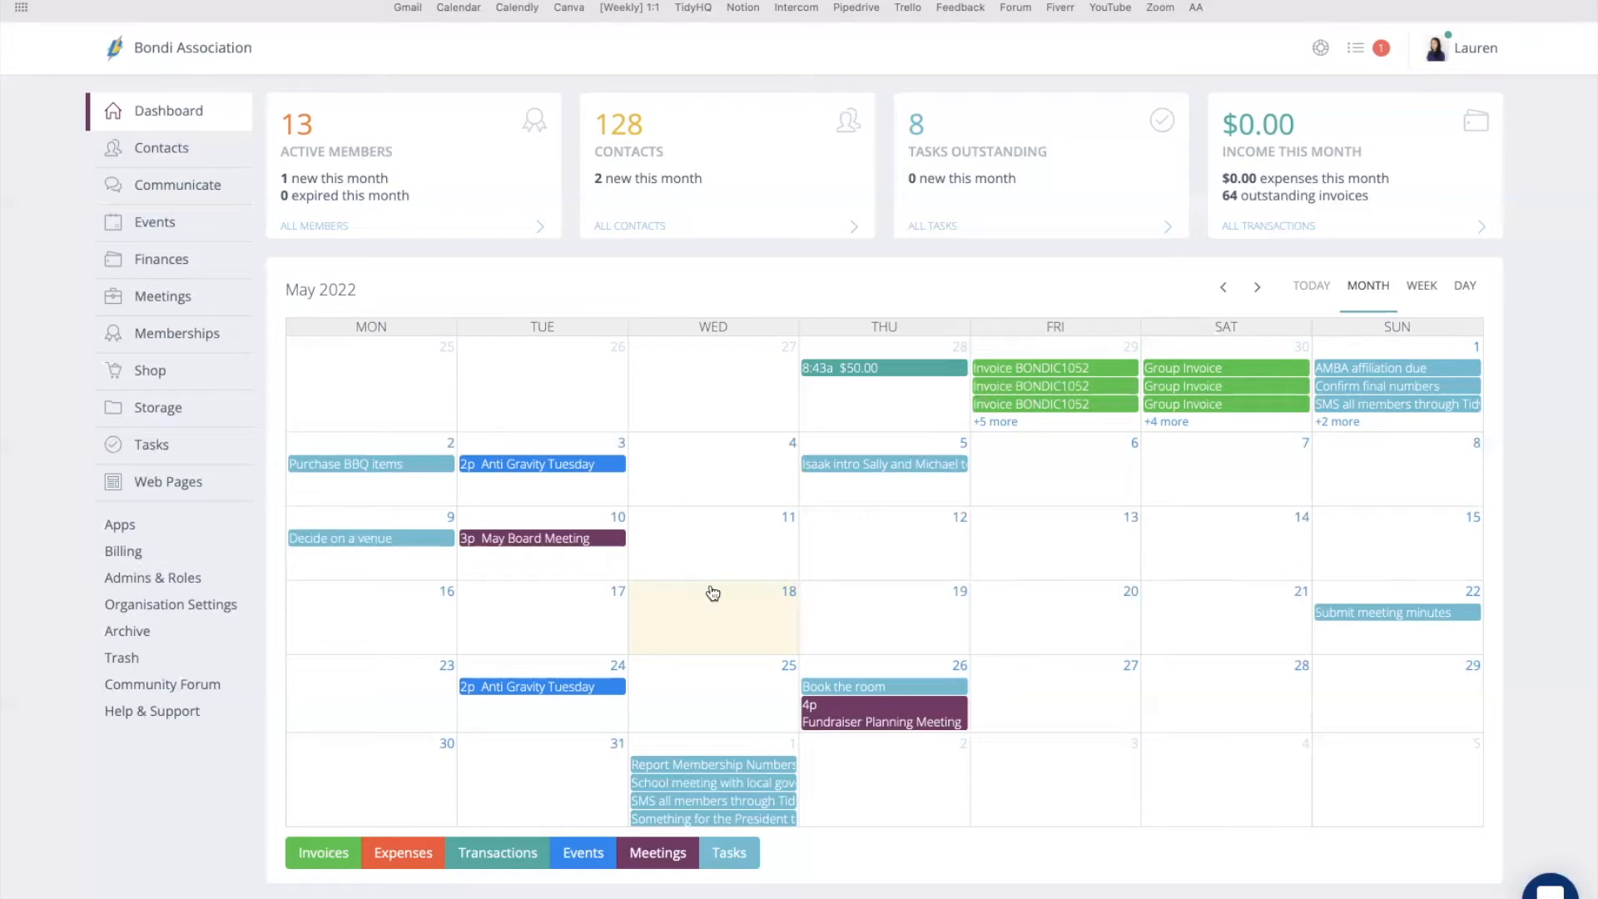
# Hide and restore the Meetings entries, and toggle the Tasks entries off and on, in the dashboard calendar.
pyautogui.click(658, 853)
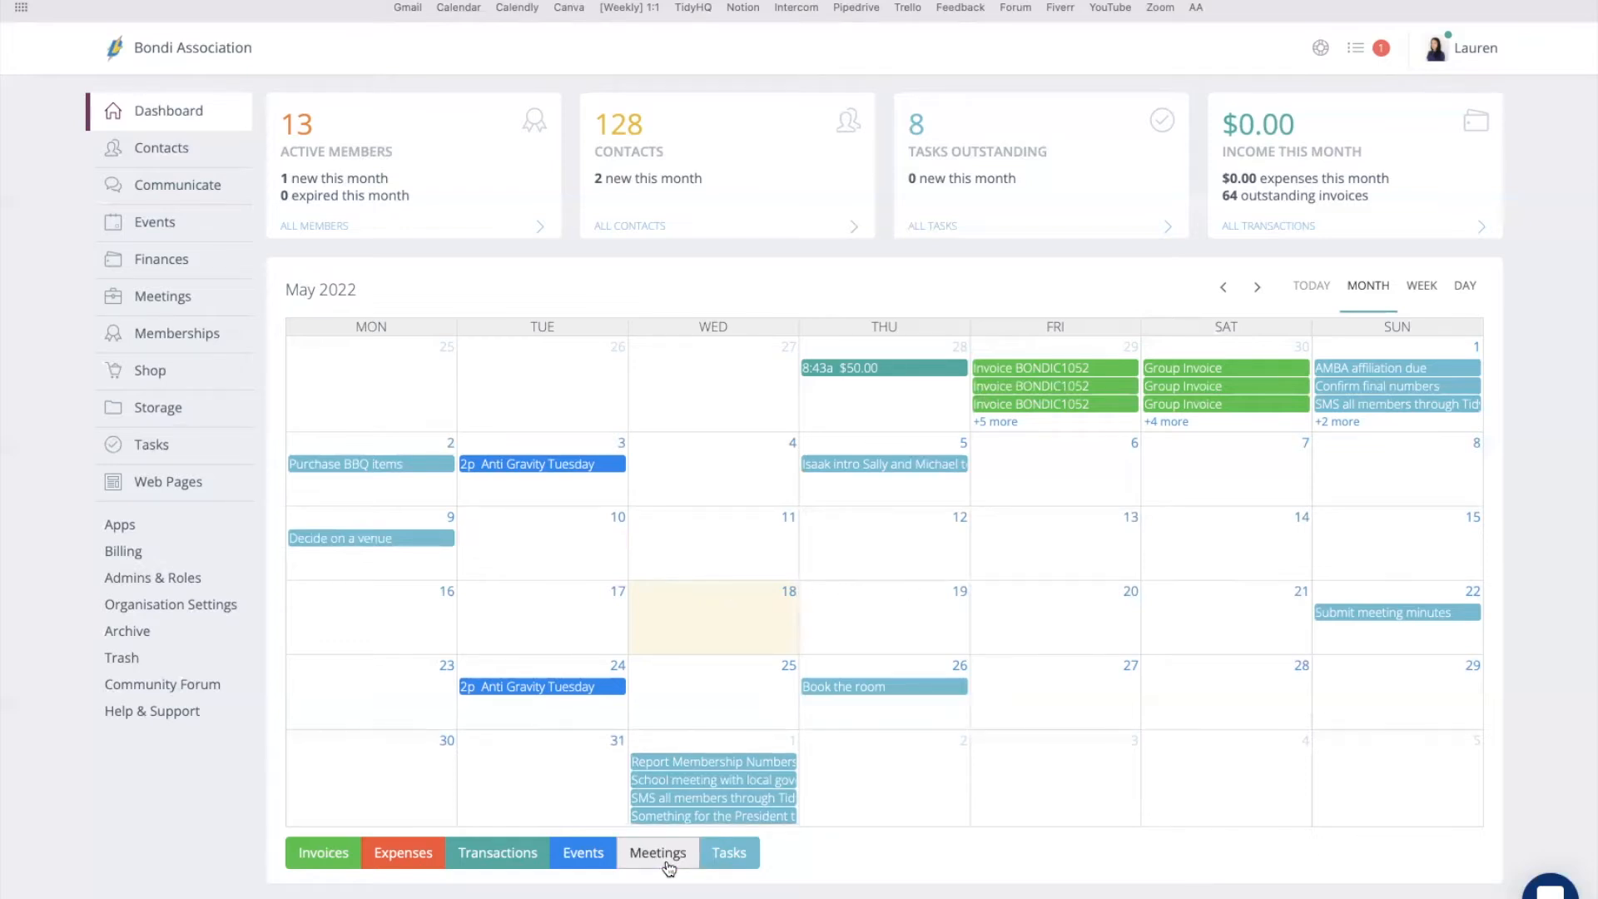
pyautogui.click(669, 866)
pyautogui.click(727, 864)
pyautogui.click(727, 864)
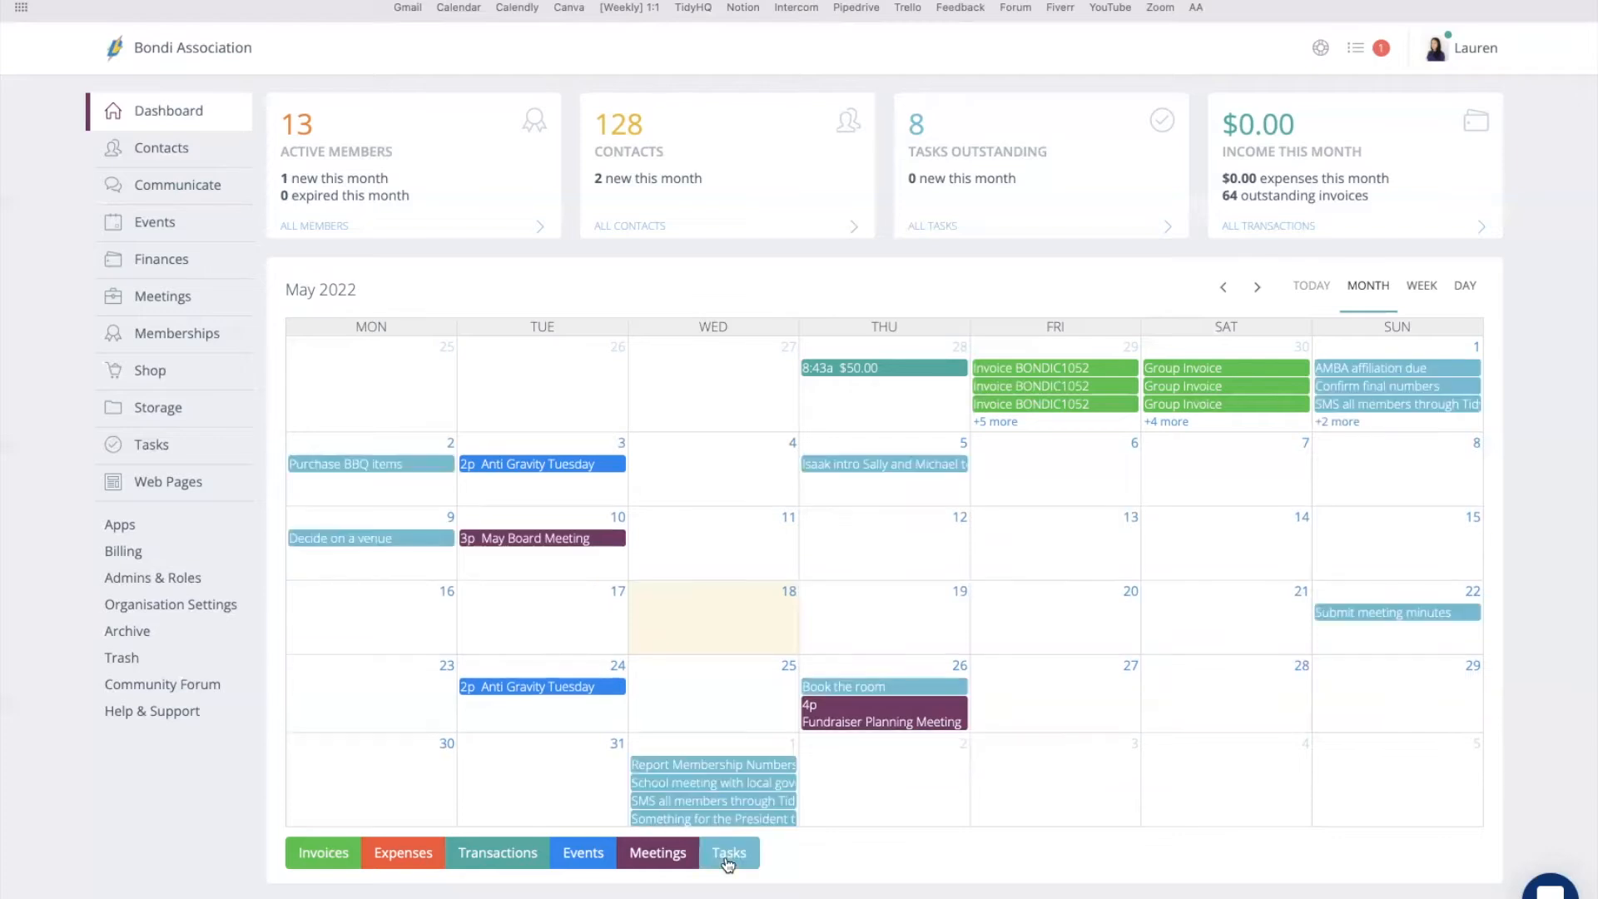
# Hide the Invoices, Expenses and Transactions entries in the dashboard calendar, and show all three again.
pyautogui.click(320, 862)
pyautogui.click(388, 862)
pyautogui.click(481, 861)
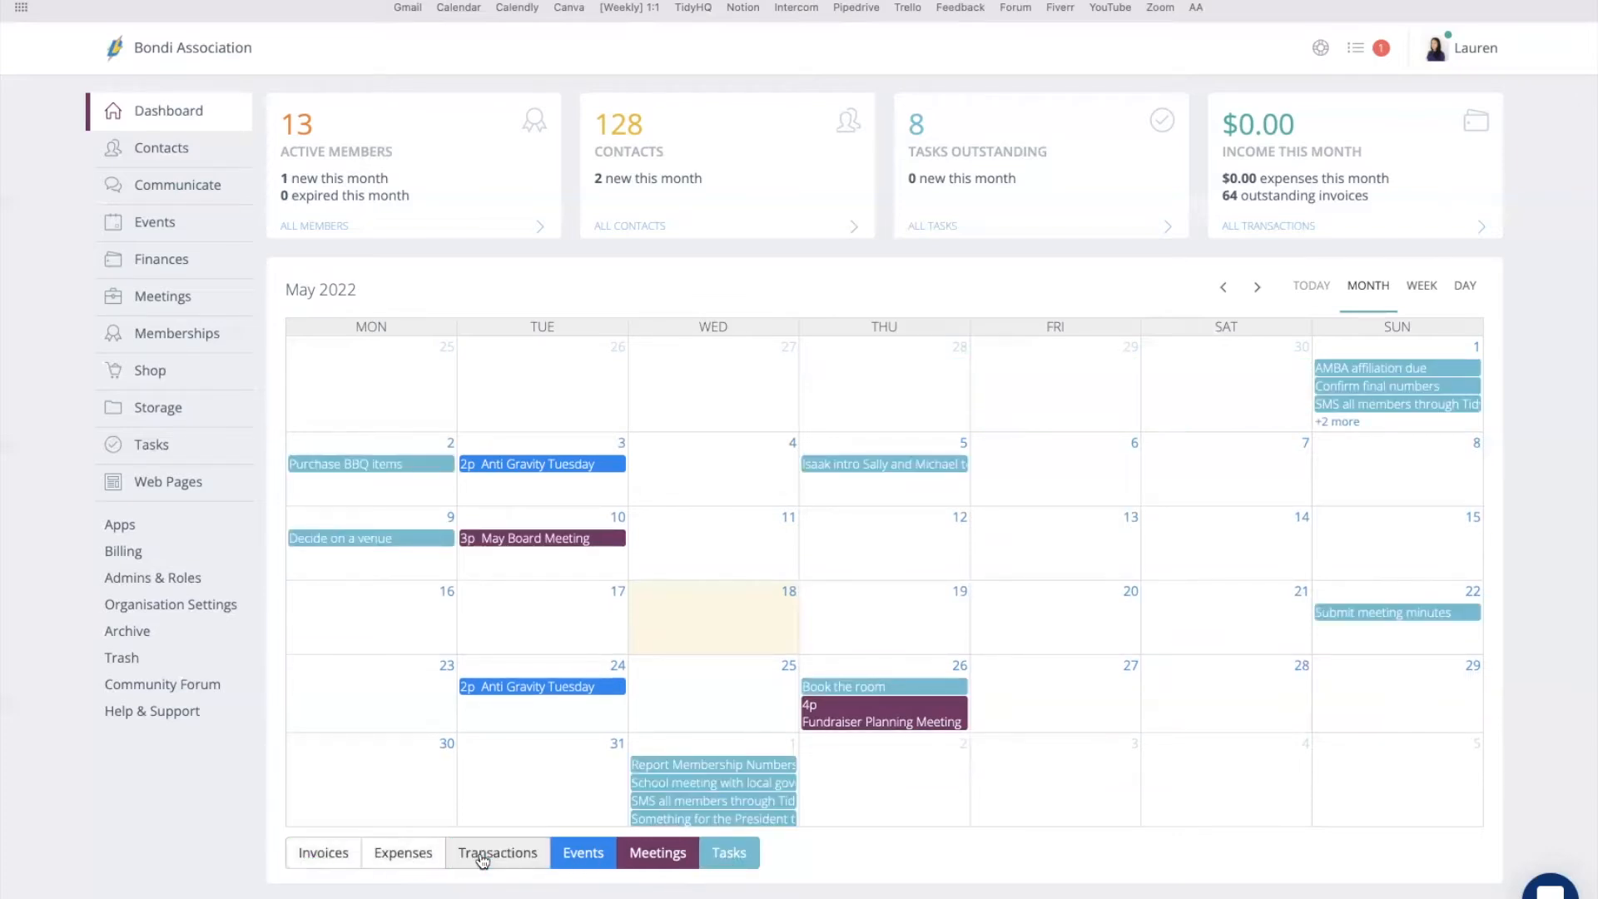
pyautogui.click(481, 860)
pyautogui.click(412, 857)
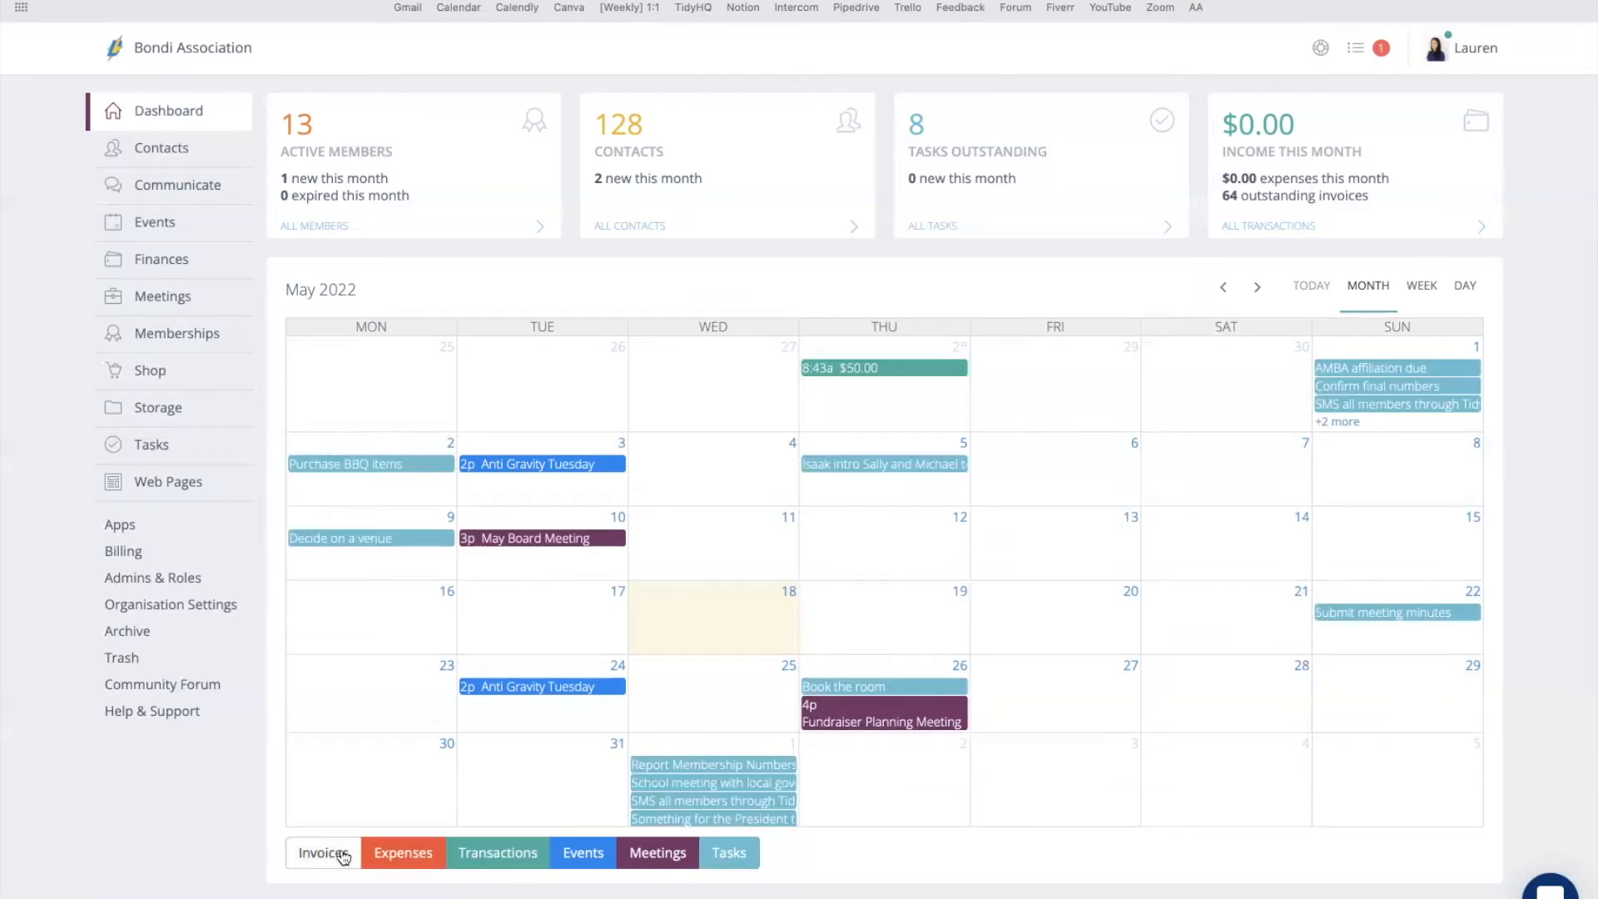
pyautogui.click(342, 857)
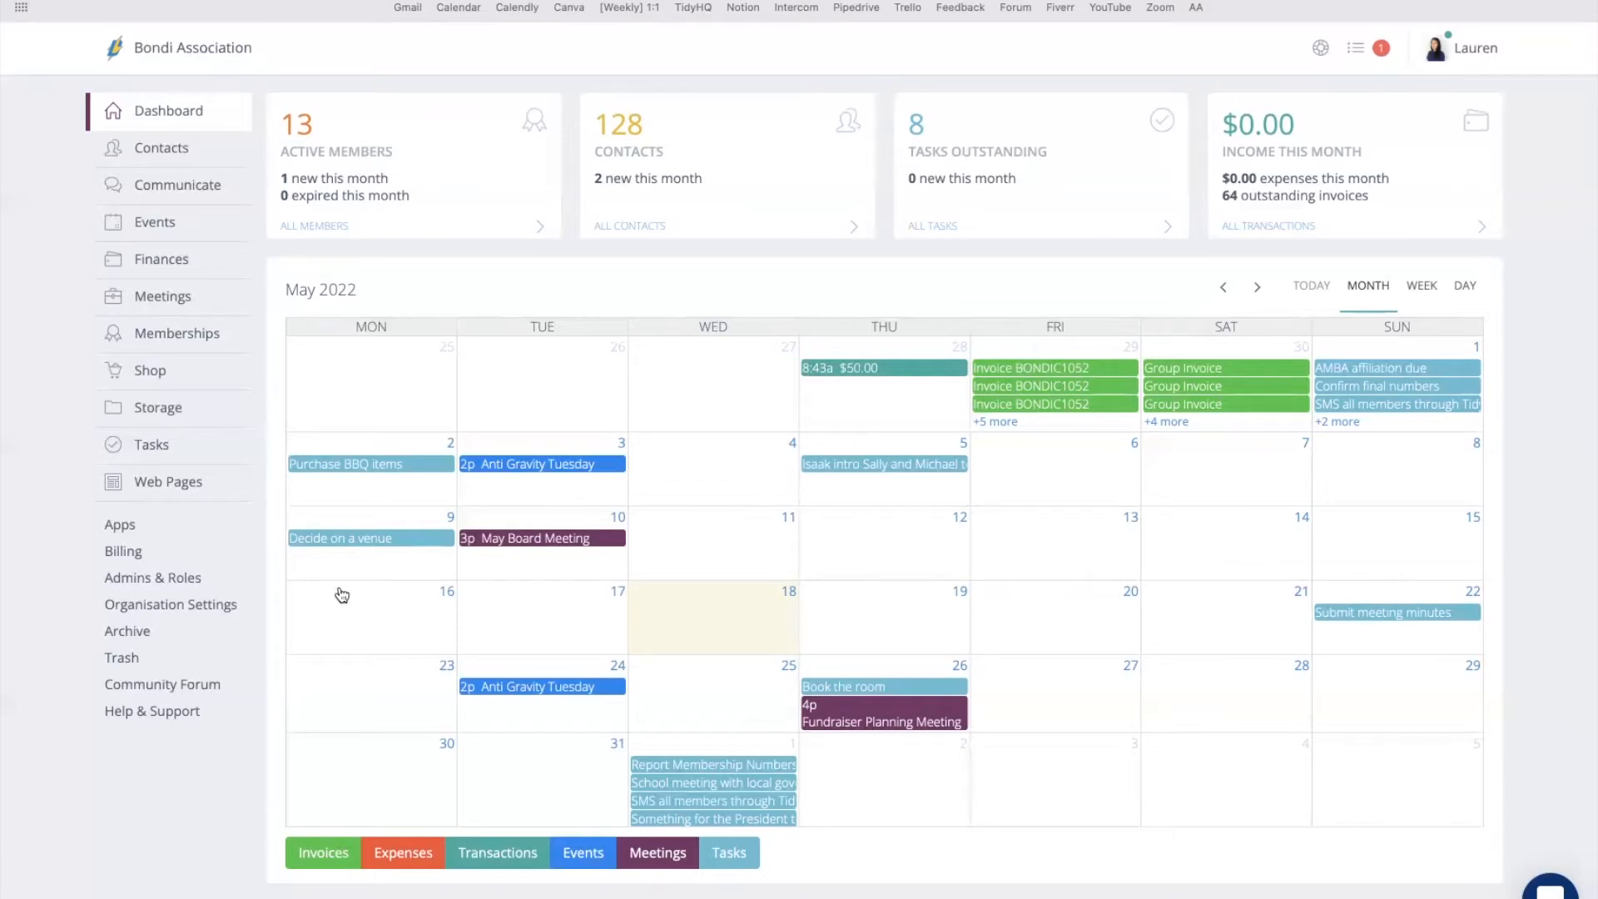
# View the organisation's details and its Logos and Colours in the organisation settings.
pyautogui.click(218, 606)
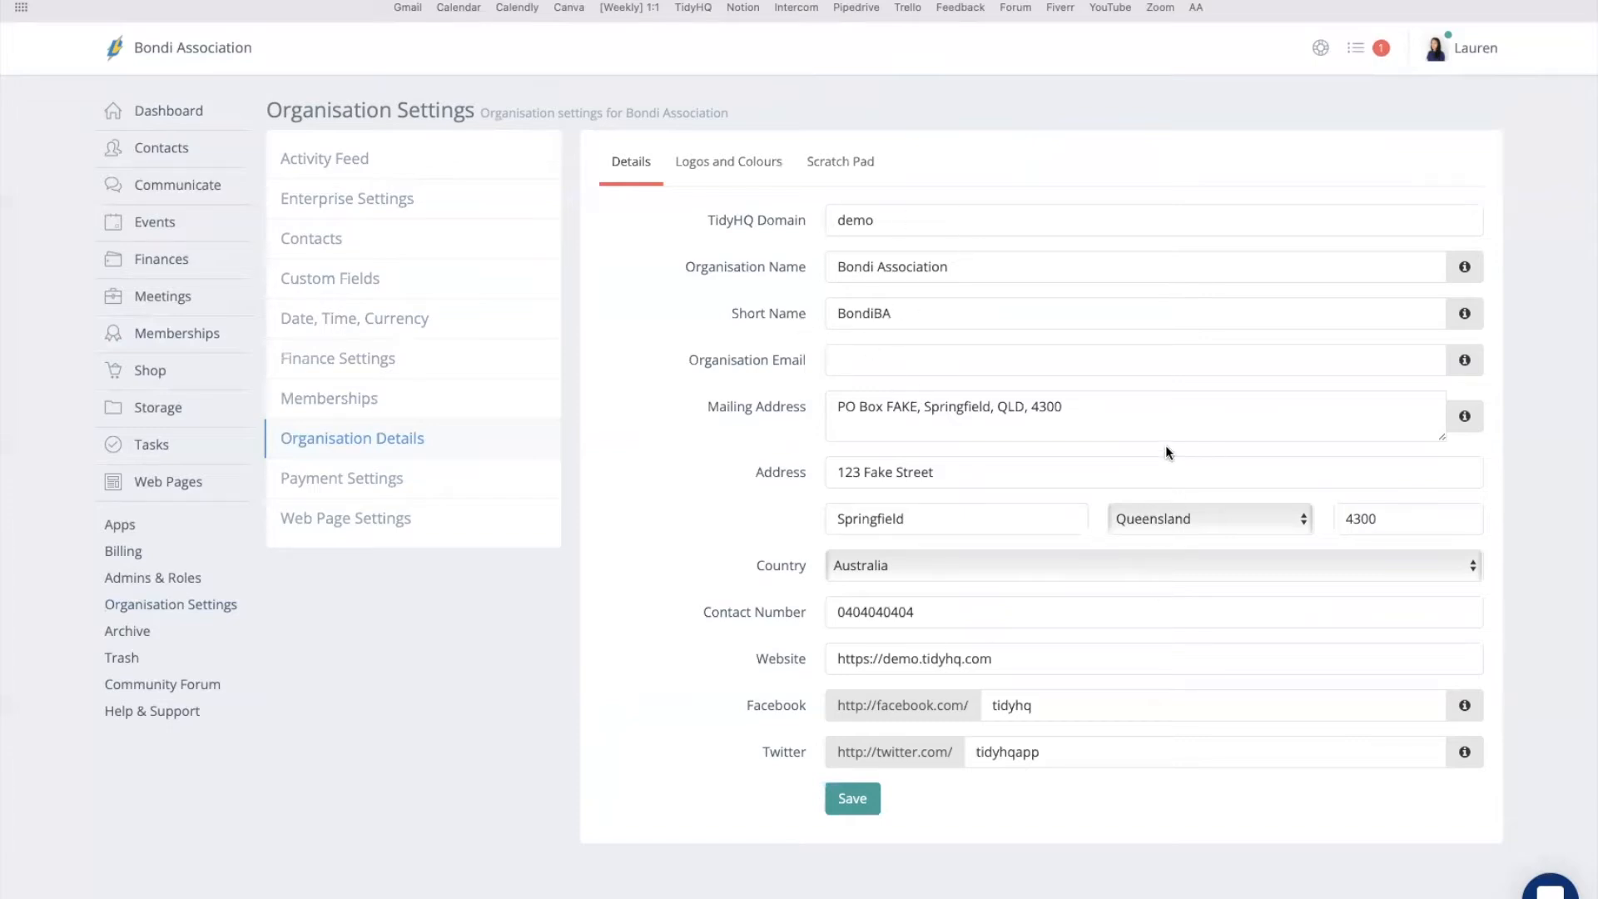
pyautogui.click(754, 172)
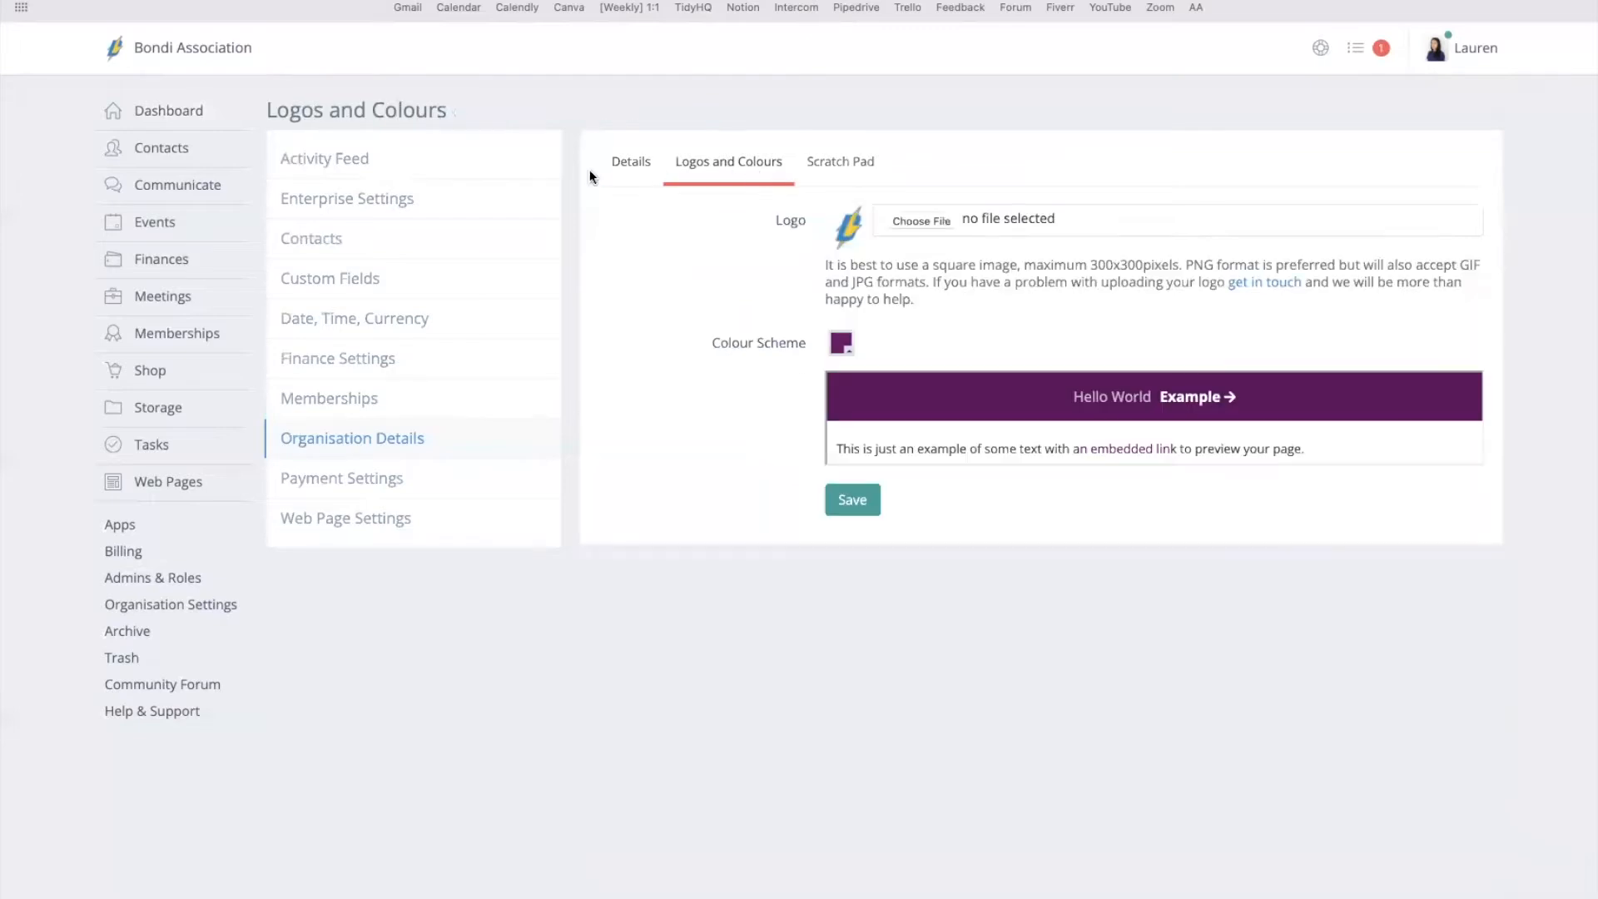
pyautogui.click(350, 442)
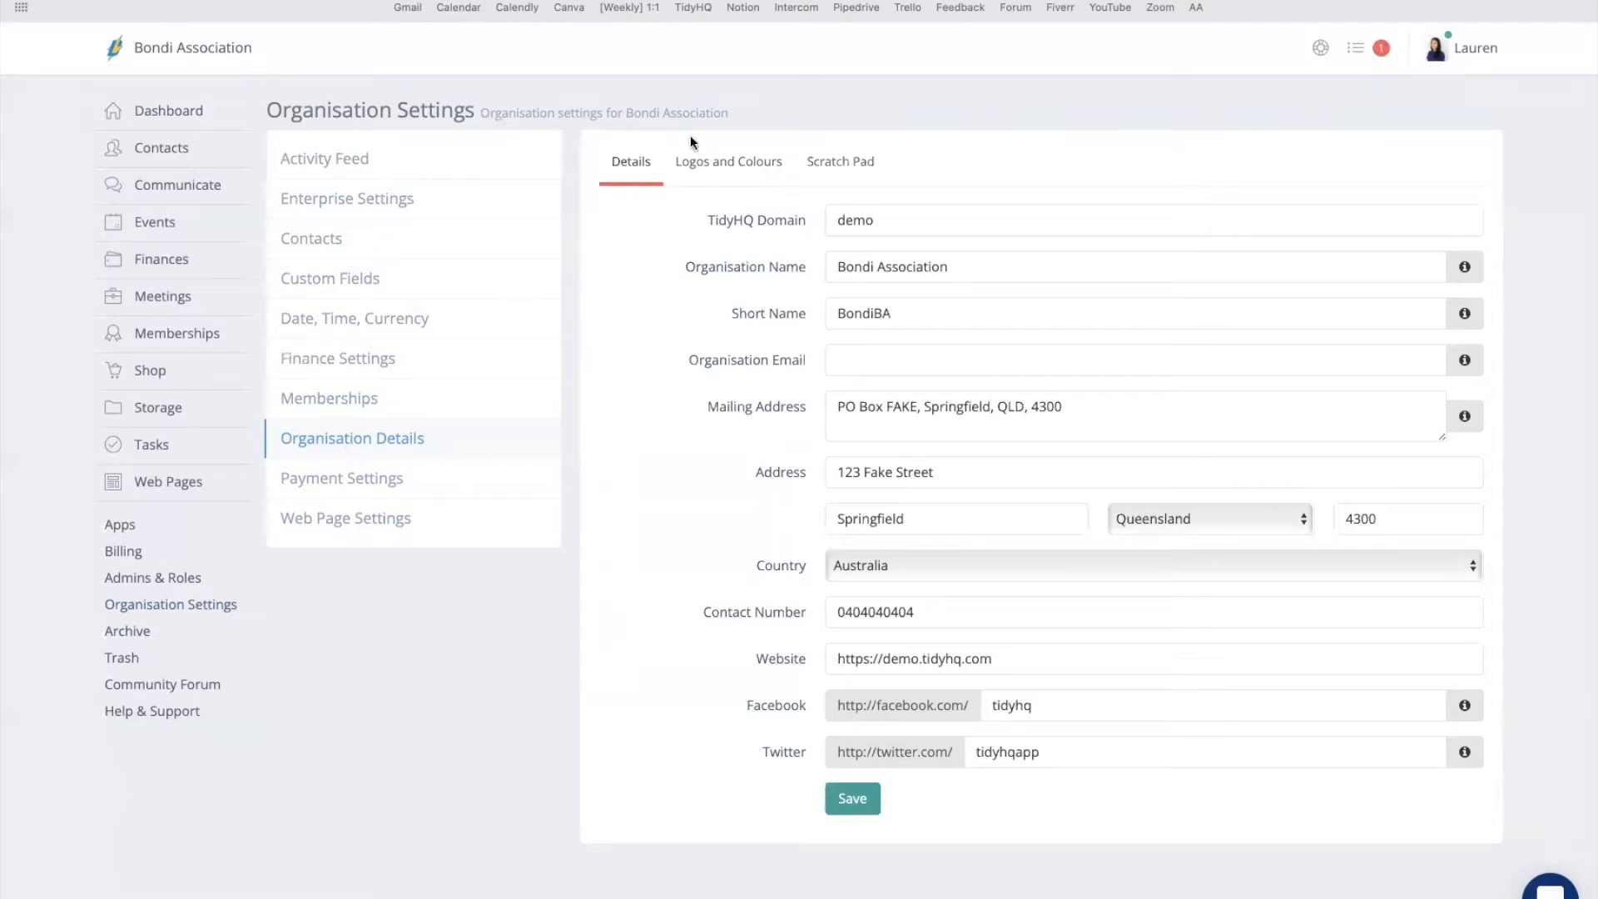
pyautogui.click(740, 170)
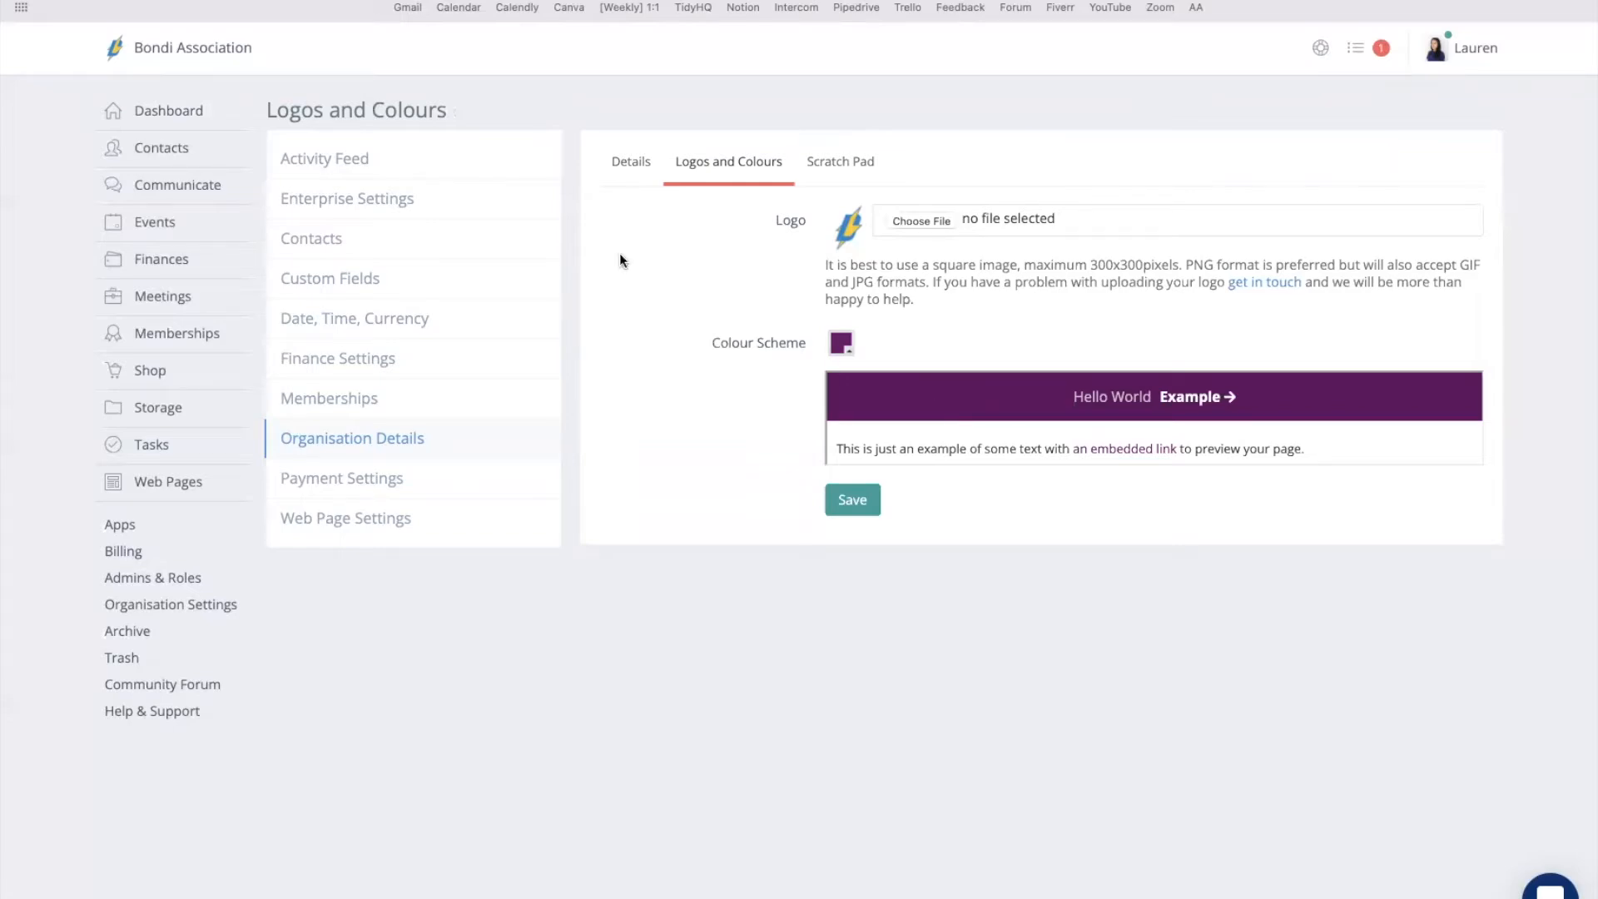
# Open the association's public page and look through the homepage from the banner to the sponsors section.
pyautogui.click(229, 69)
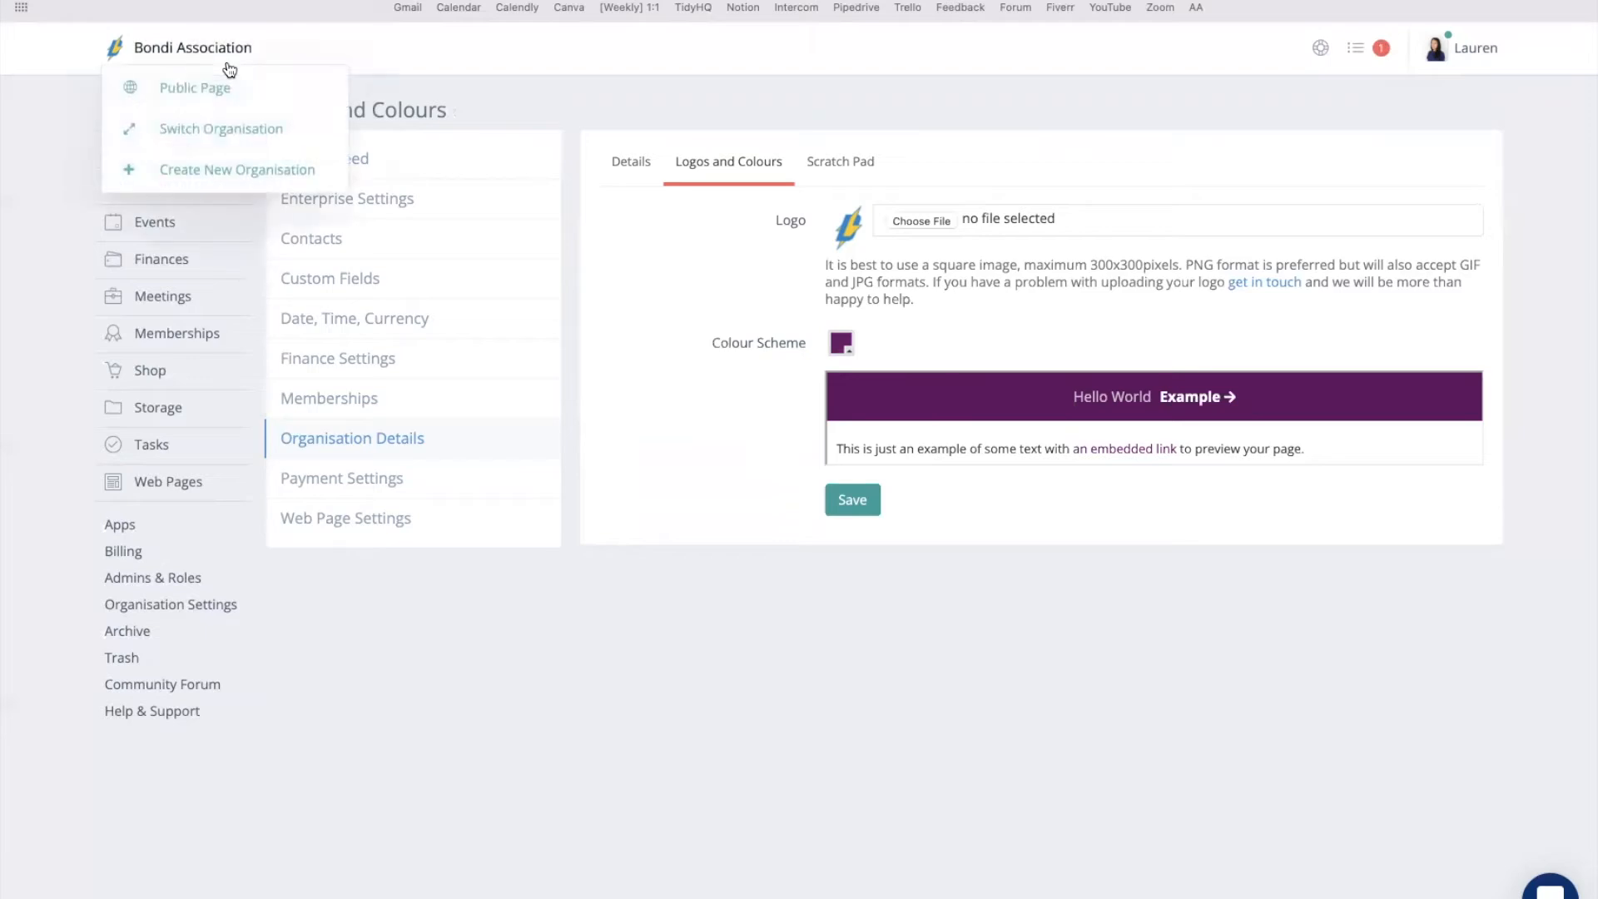
pyautogui.click(215, 88)
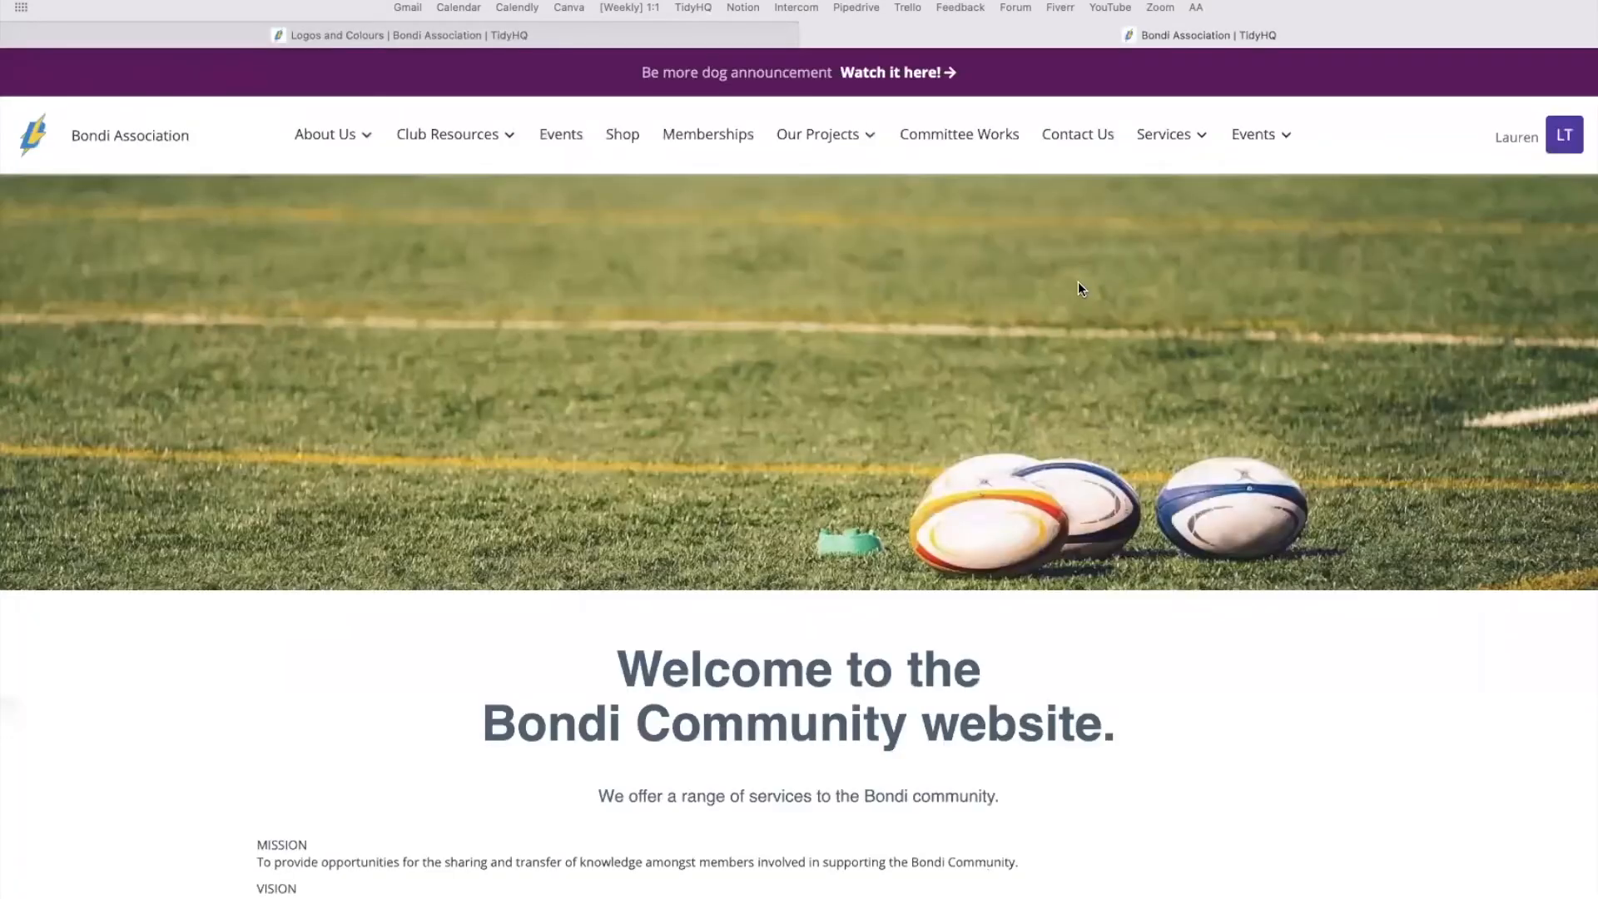
pyautogui.scroll(-3, 1416, 426)
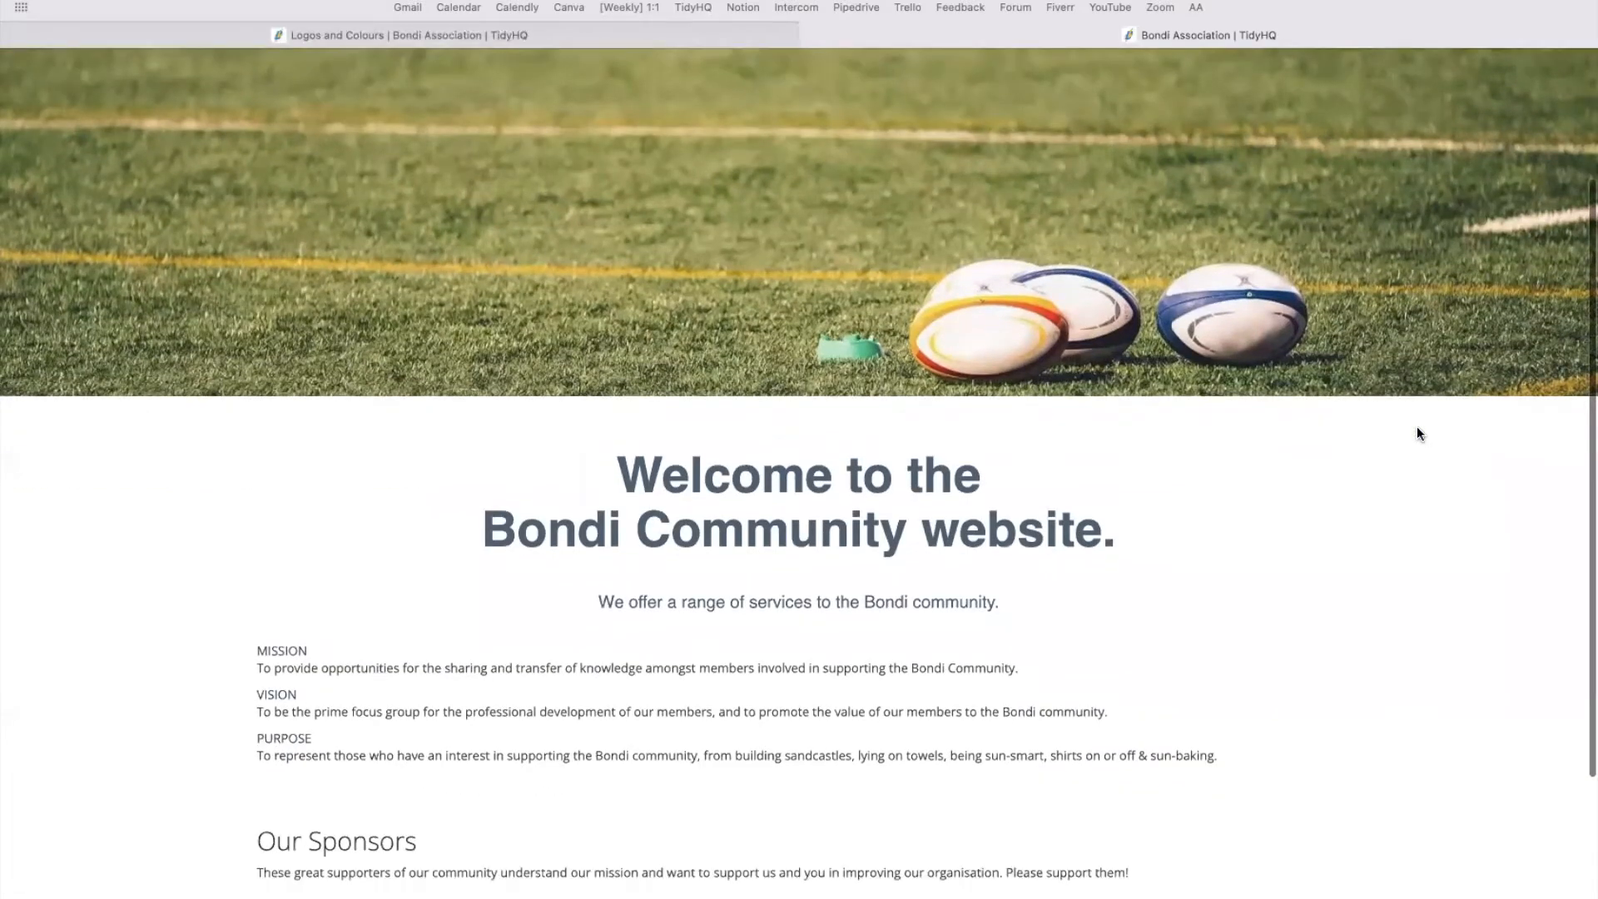
pyautogui.scroll(5, 681, 216)
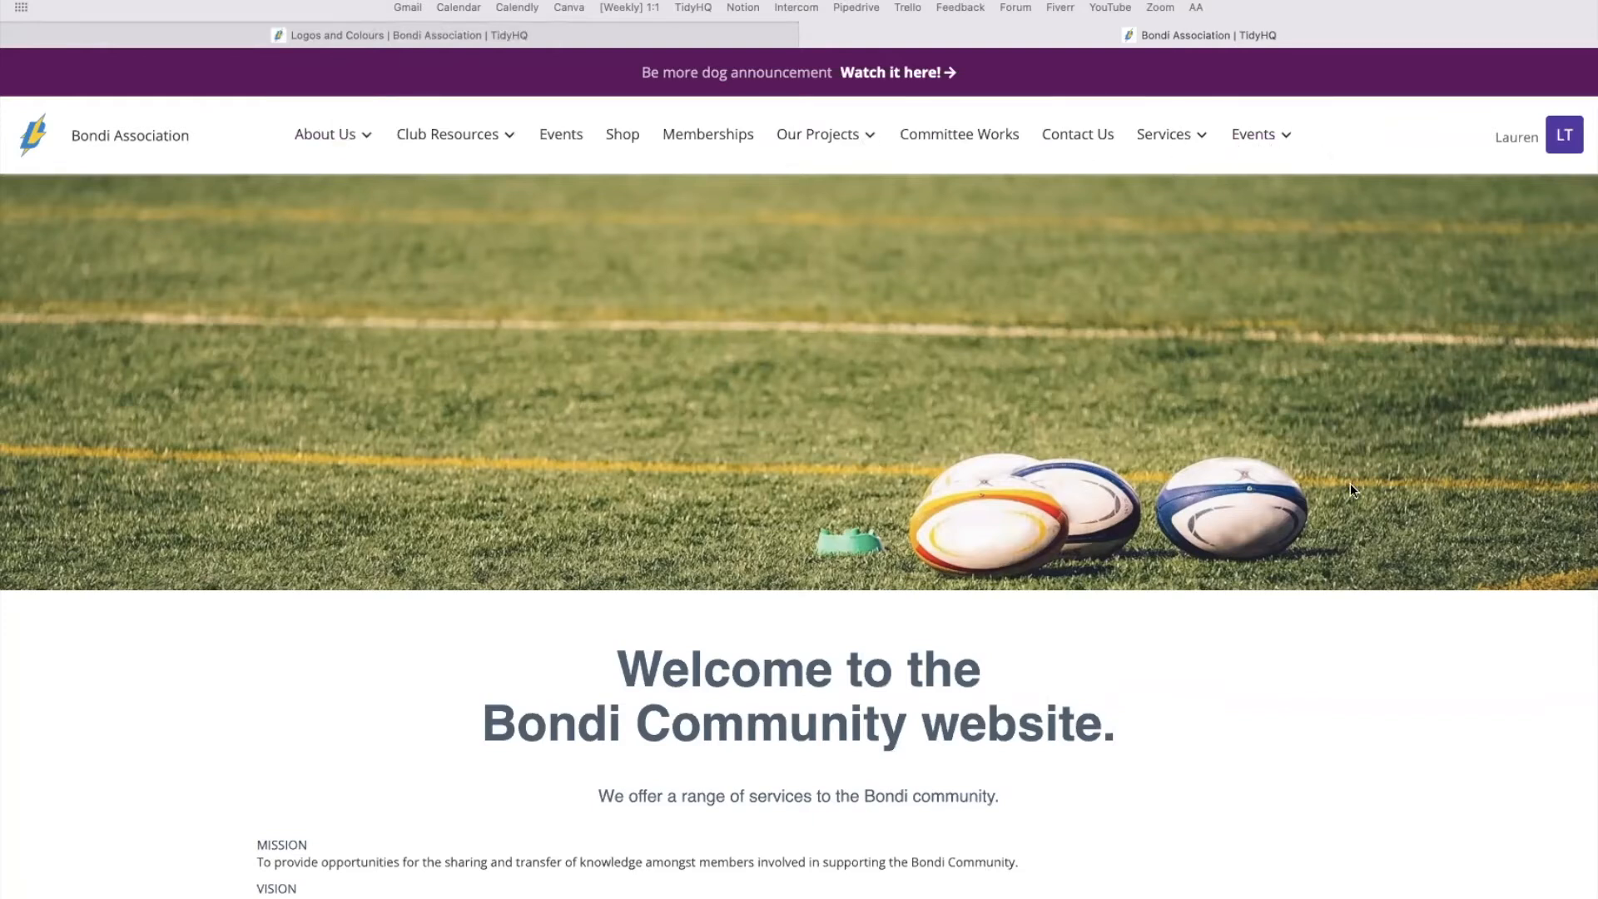
pyautogui.scroll(-5, 1352, 490)
pyautogui.scroll(5, 1352, 490)
# Return from the public site to the admin dashboard and open the Admins & Roles list.
pyautogui.click(1573, 147)
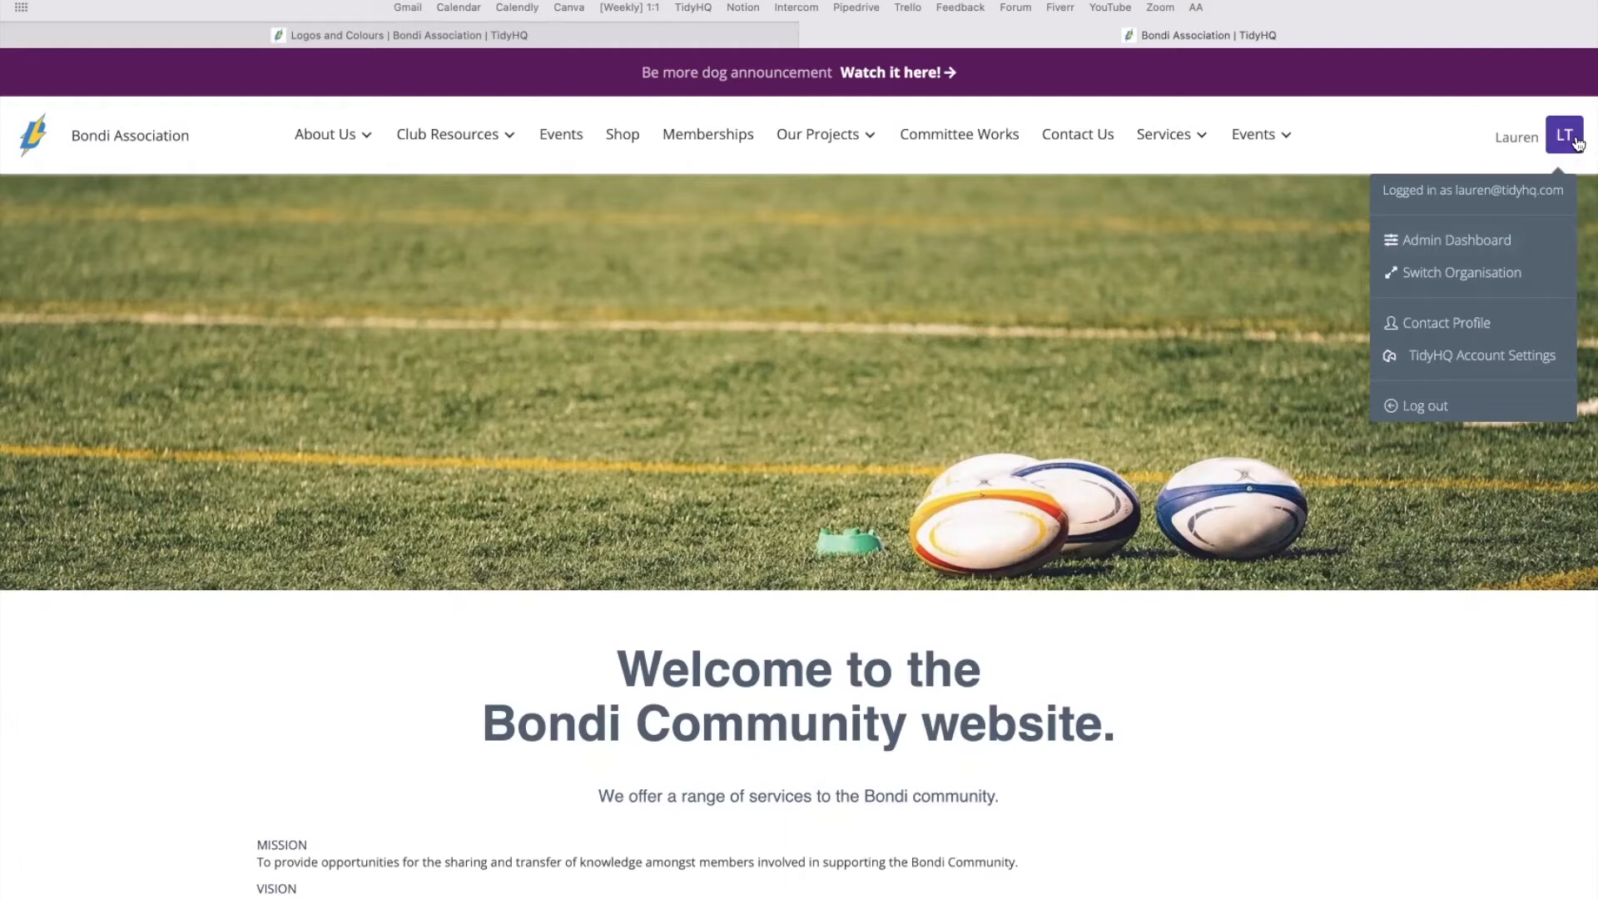
pyautogui.click(1502, 246)
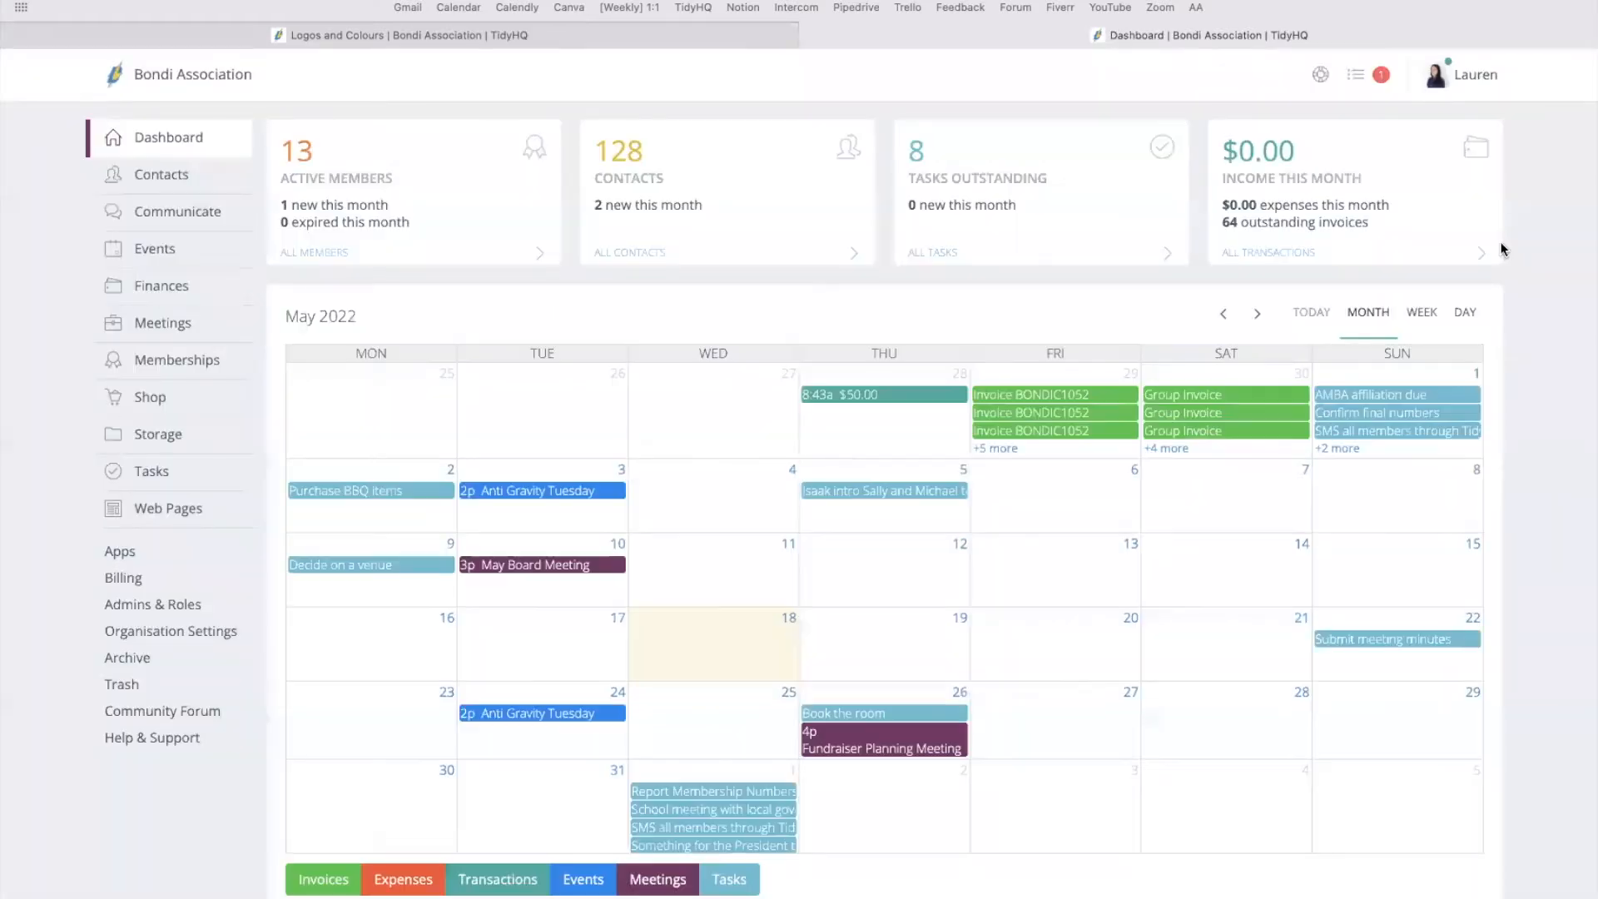
pyautogui.moveTo(222, 174)
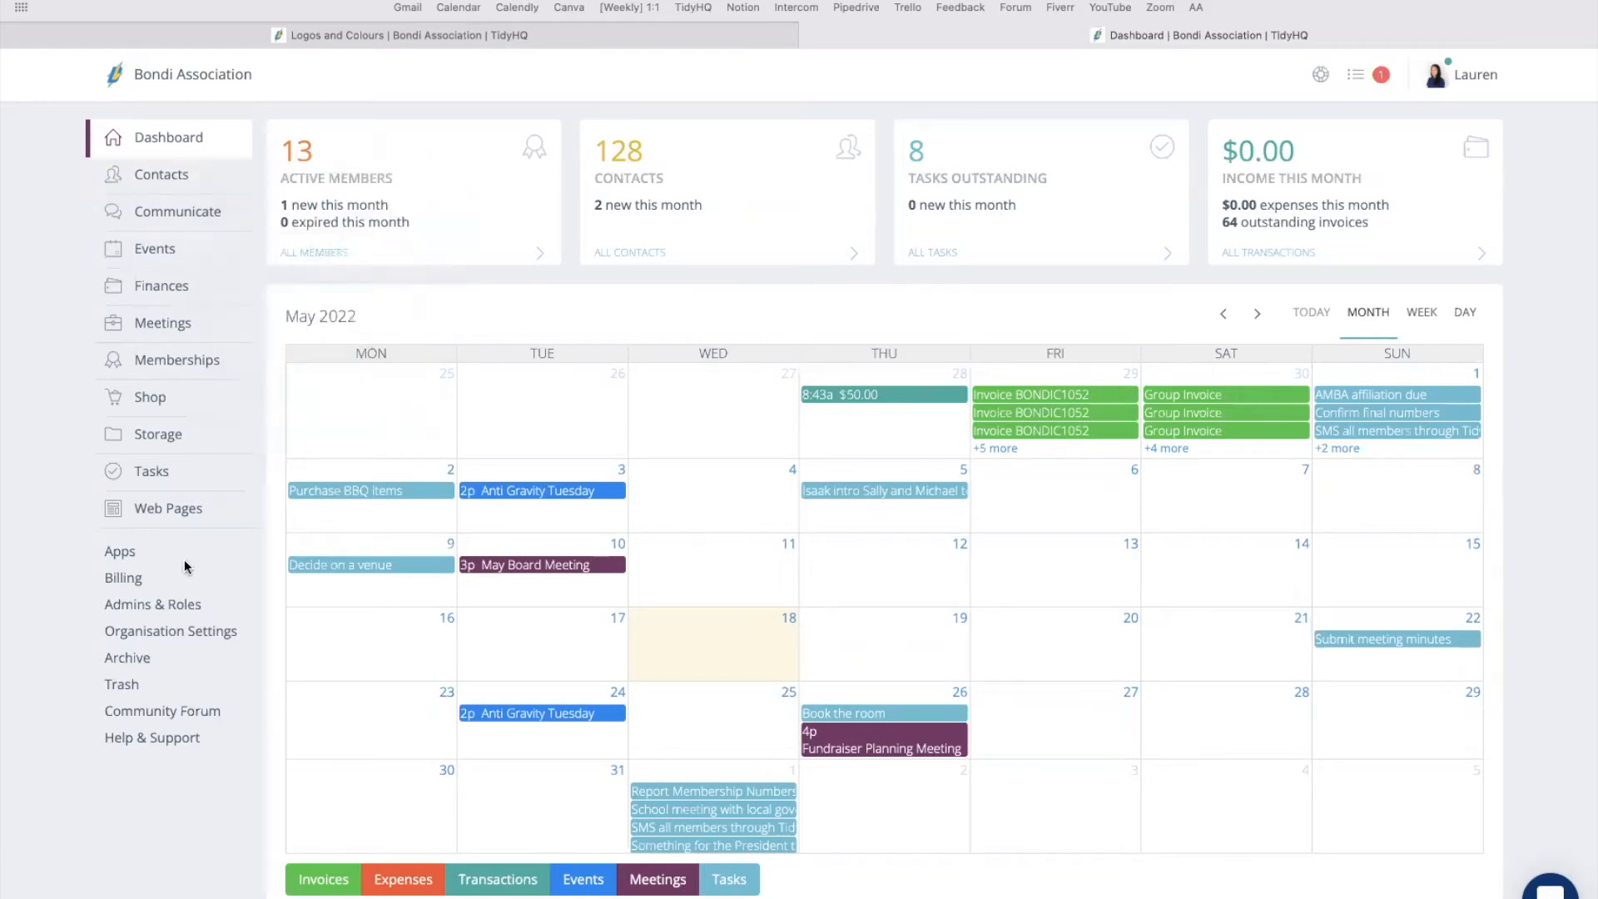
pyautogui.click(187, 613)
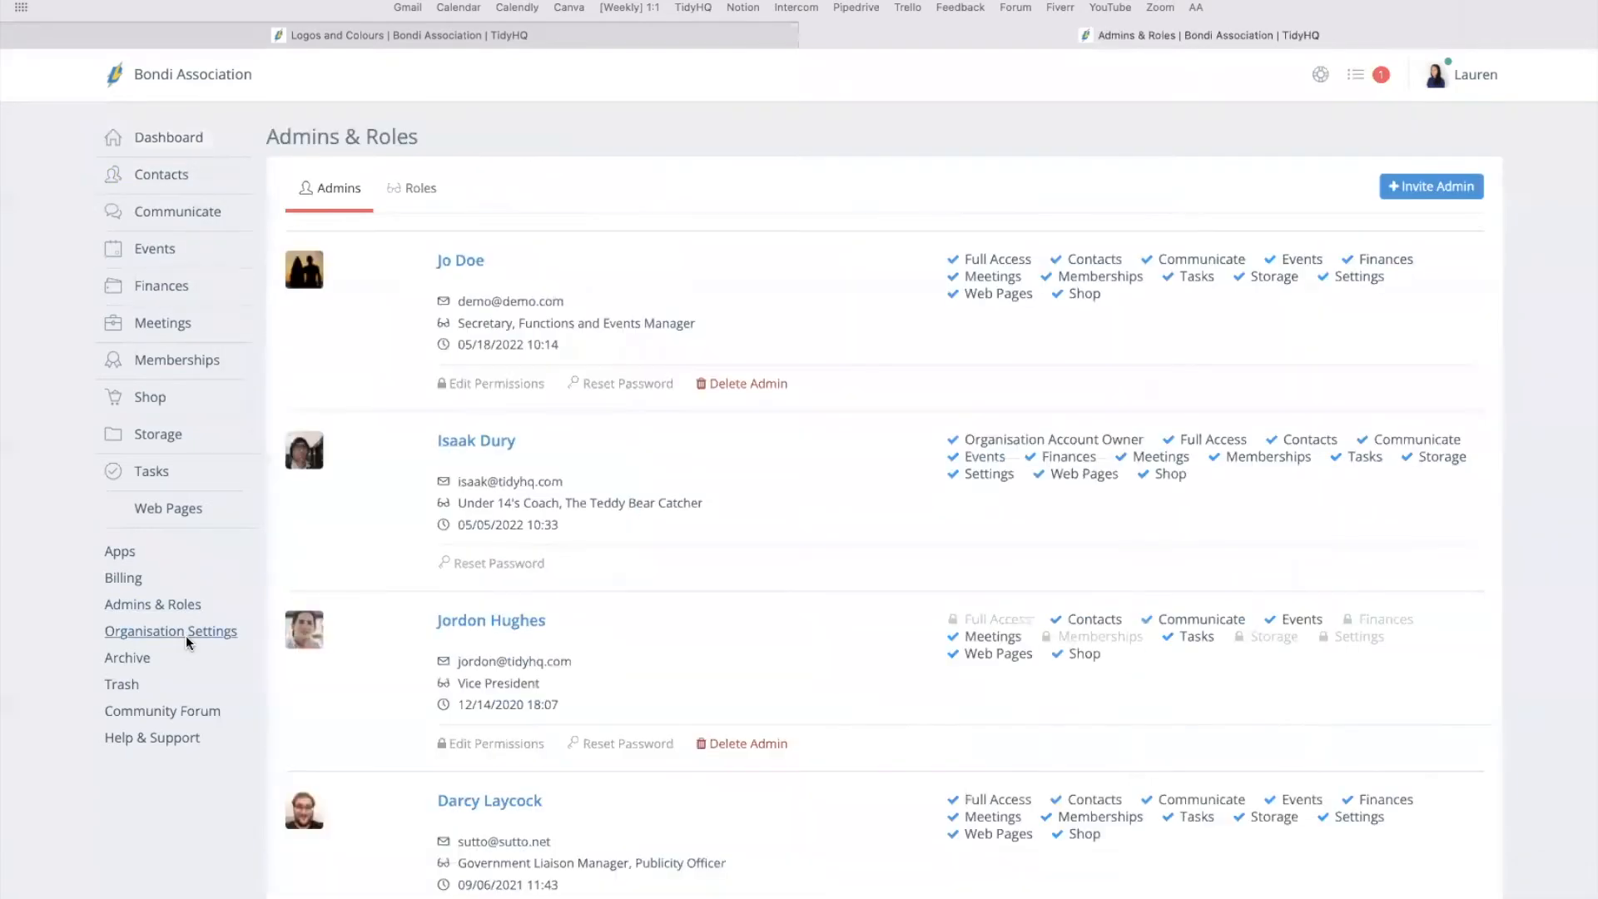
# Open the Stripe Payments page within the payment settings of the organisation.
pyautogui.click(186, 636)
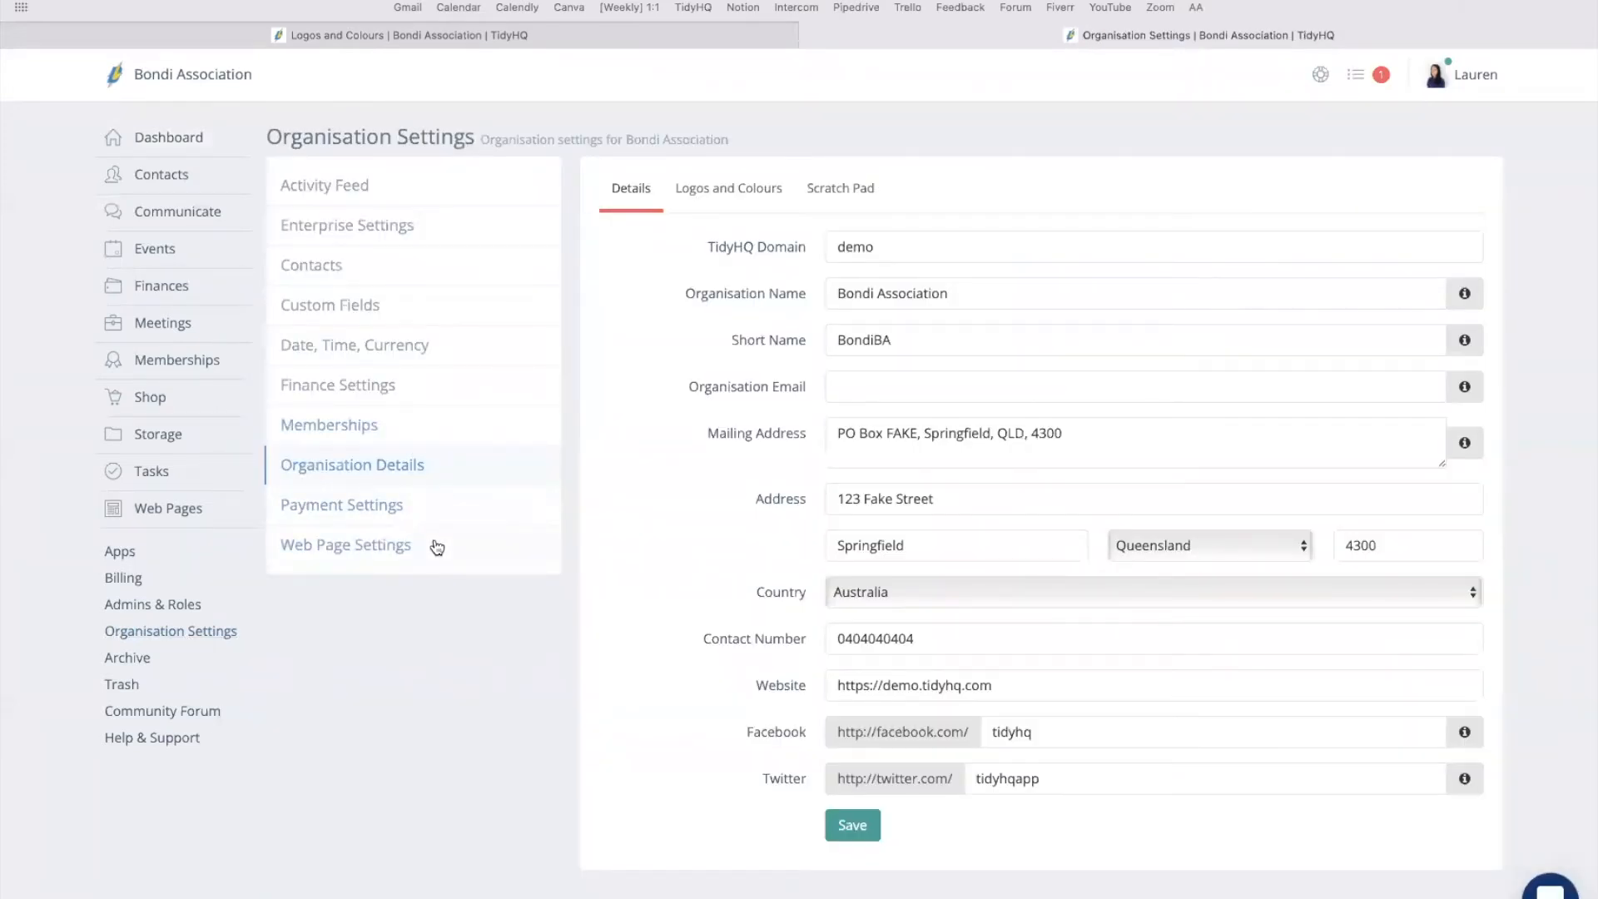
pyautogui.click(406, 507)
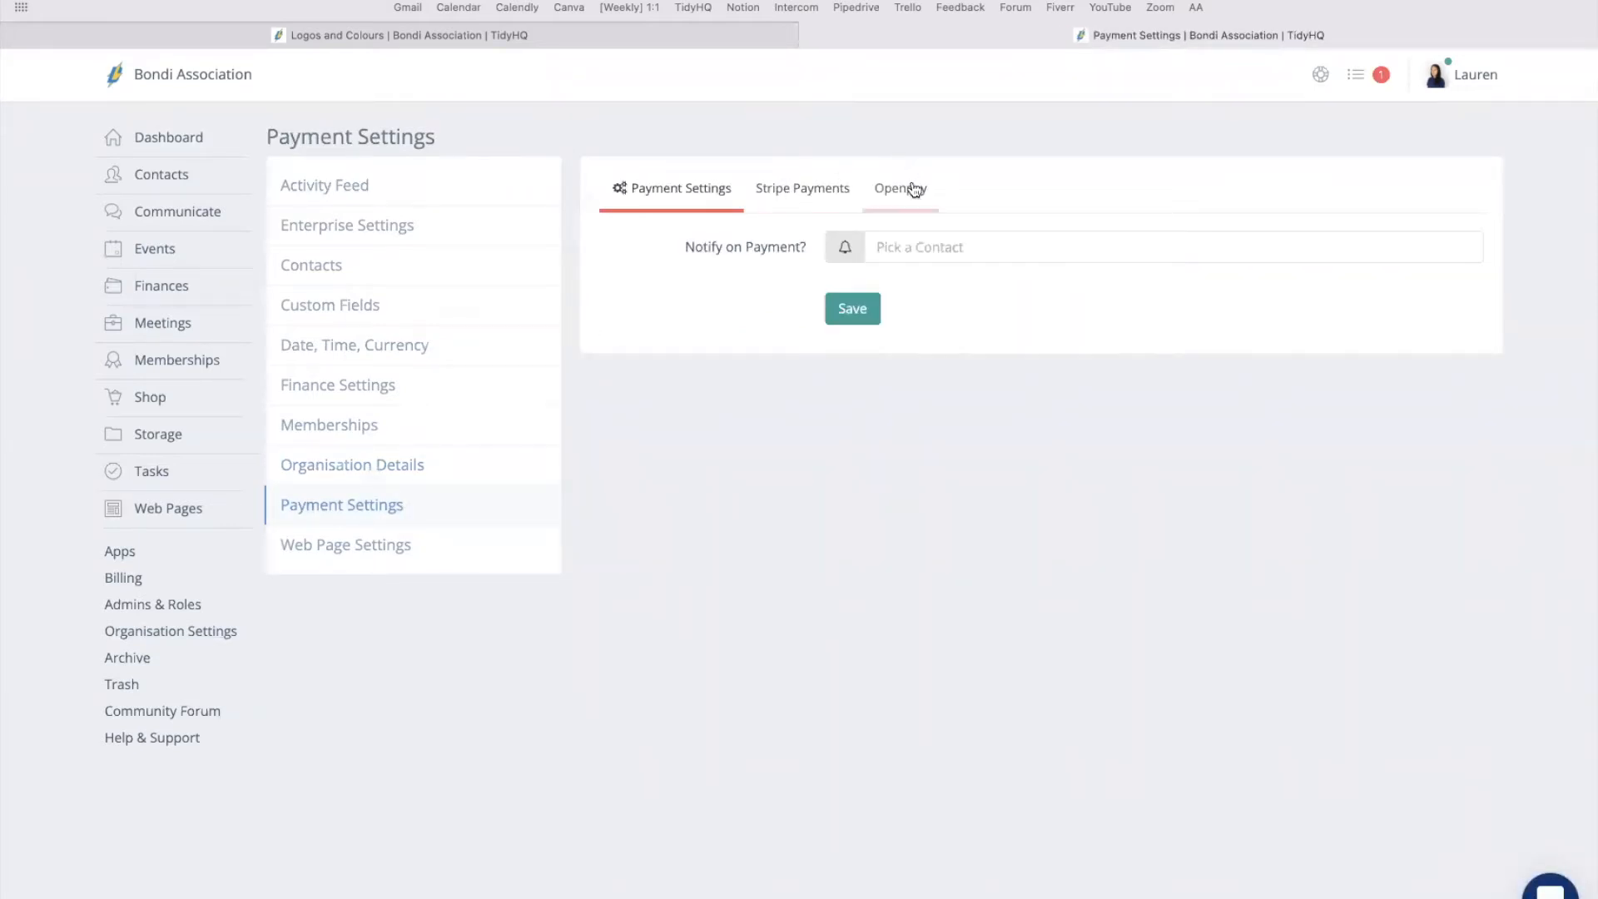
pyautogui.click(788, 196)
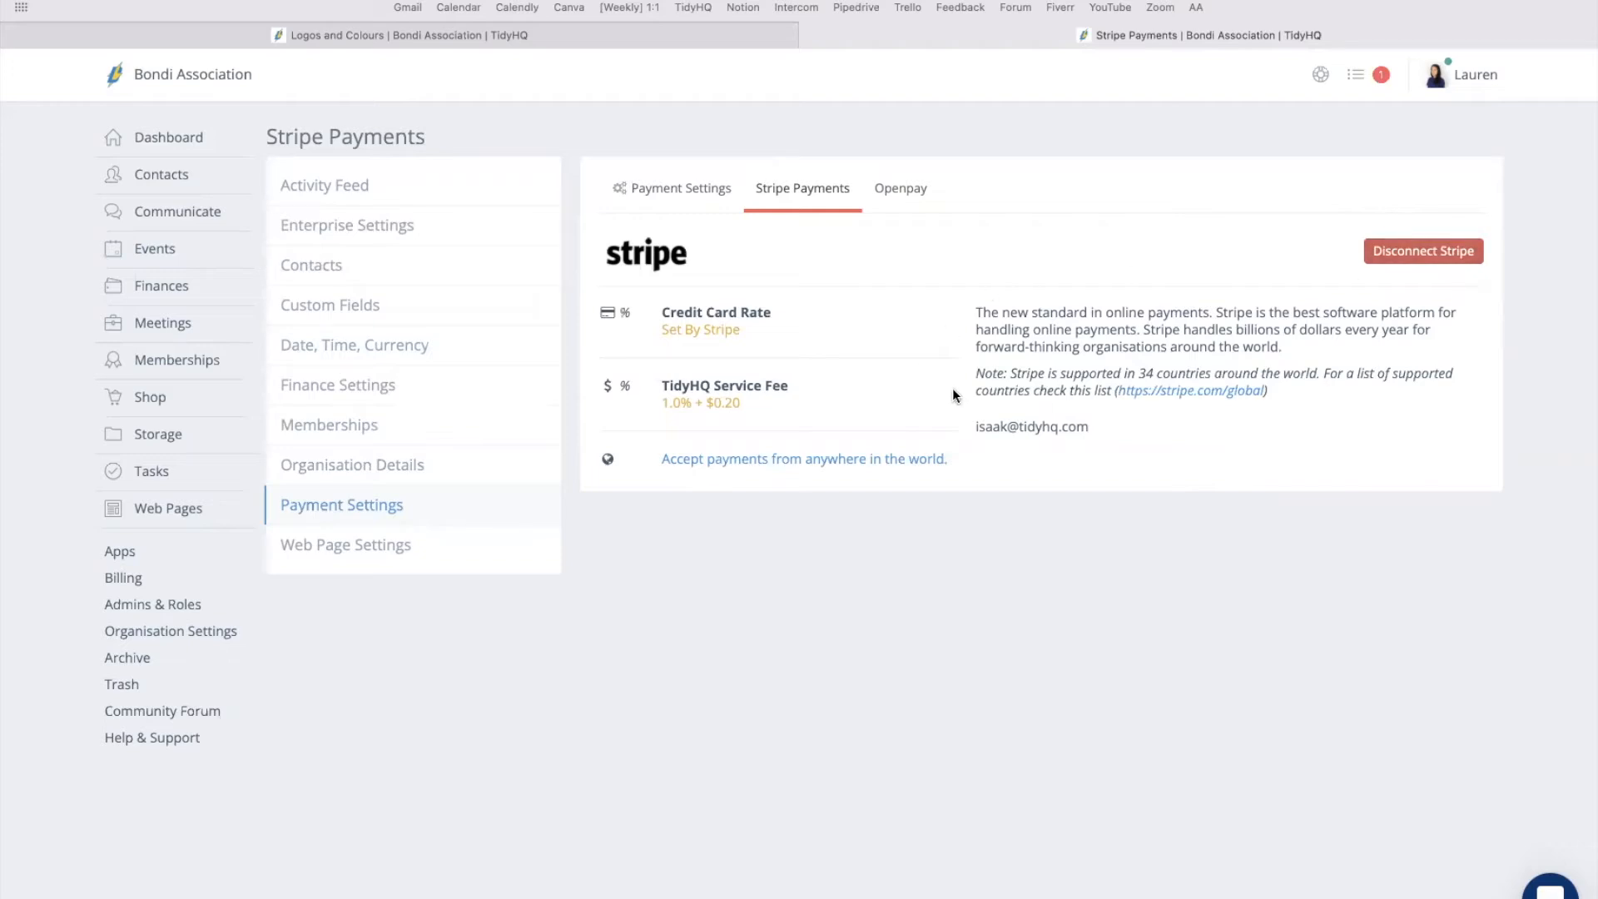
# Search the contacts by first name and open the profile of the first matching contact.
pyautogui.moveTo(196, 376)
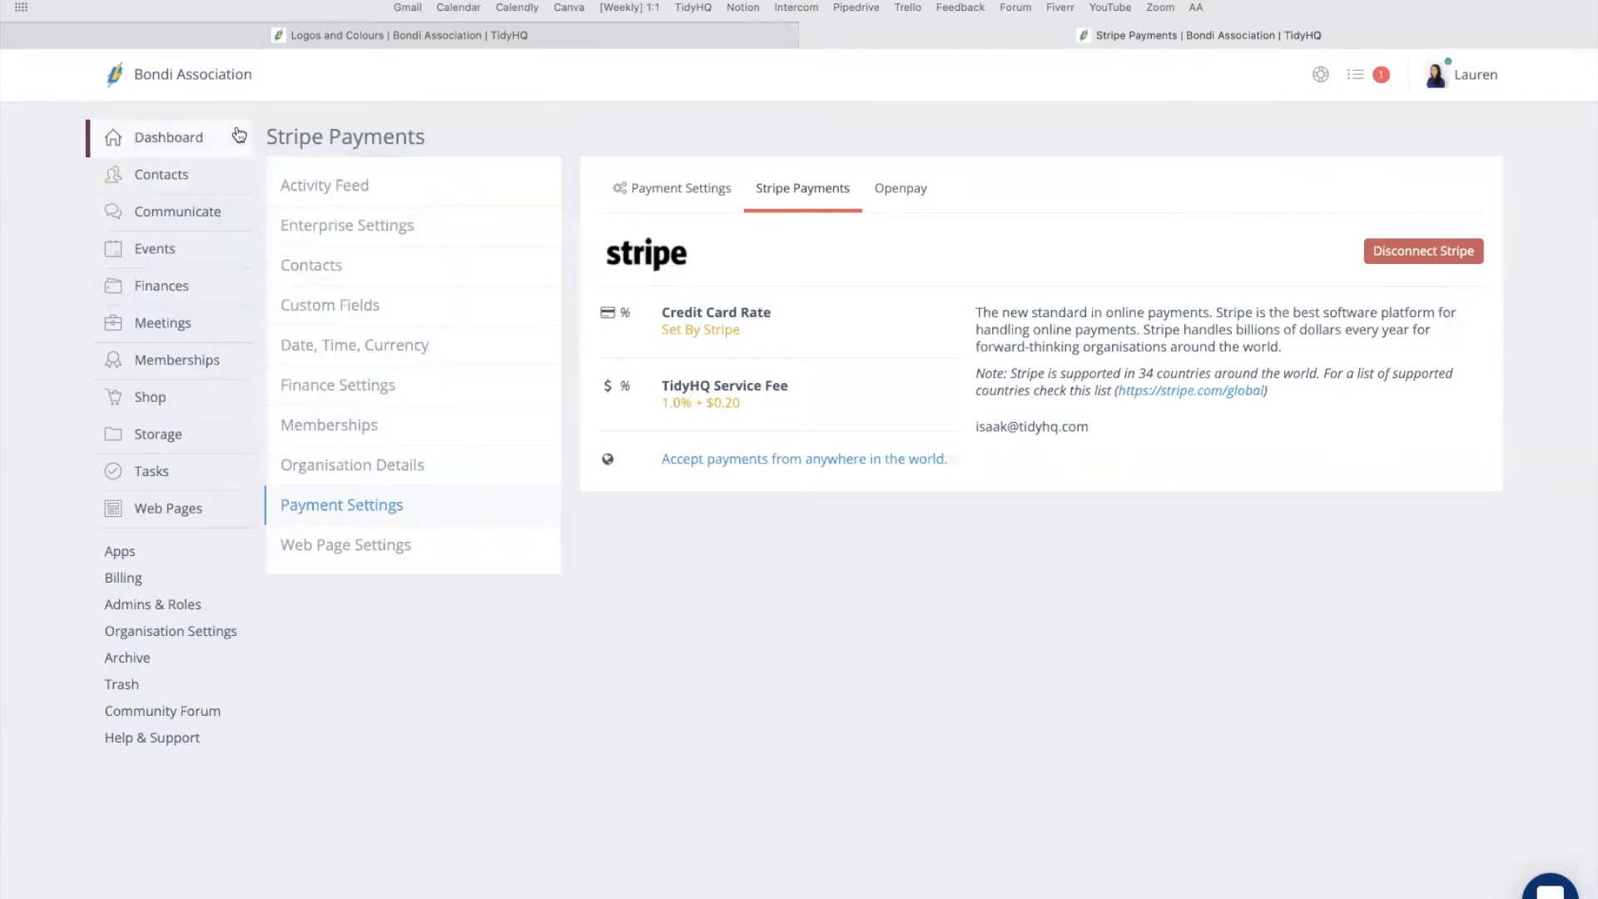
pyautogui.click(174, 176)
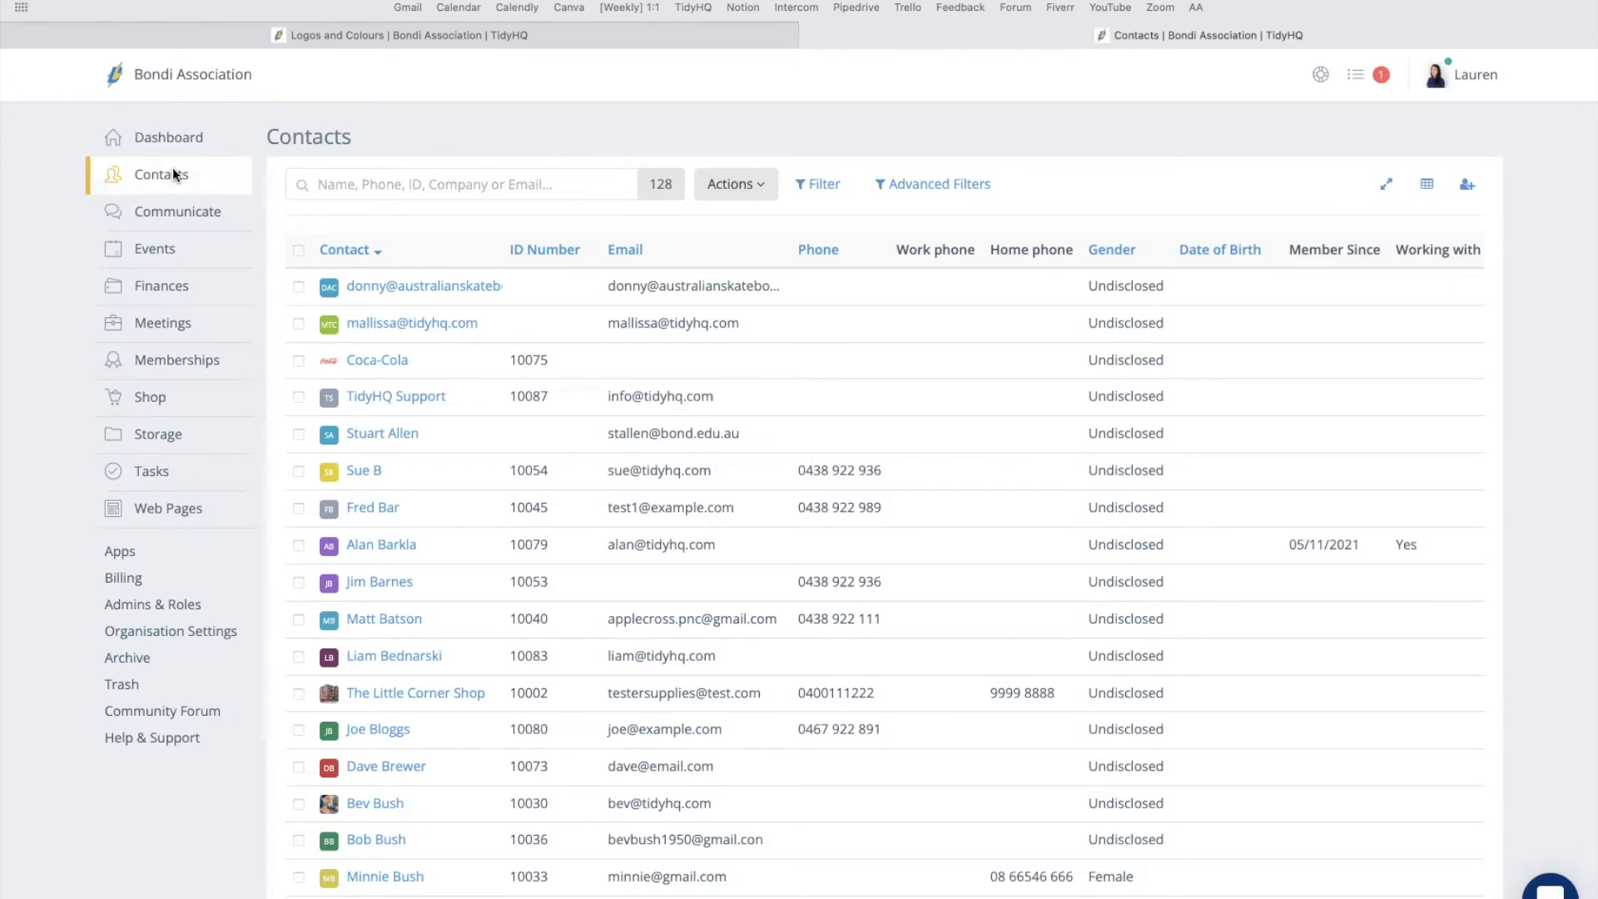
pyautogui.click(435, 181)
pyautogui.write('john')
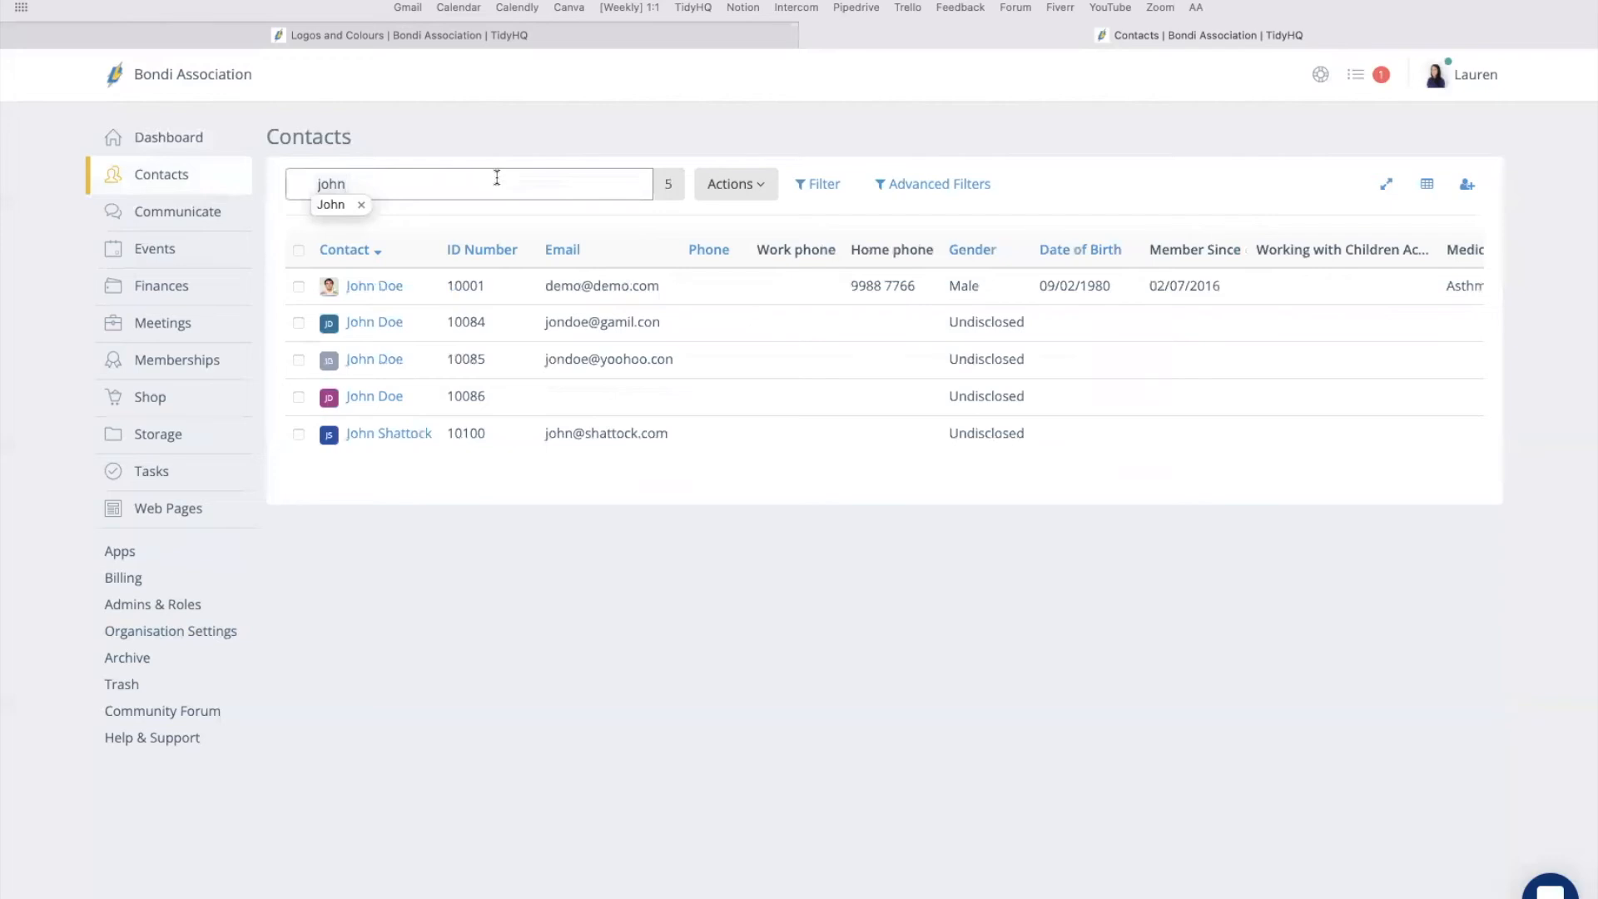
pyautogui.click(371, 286)
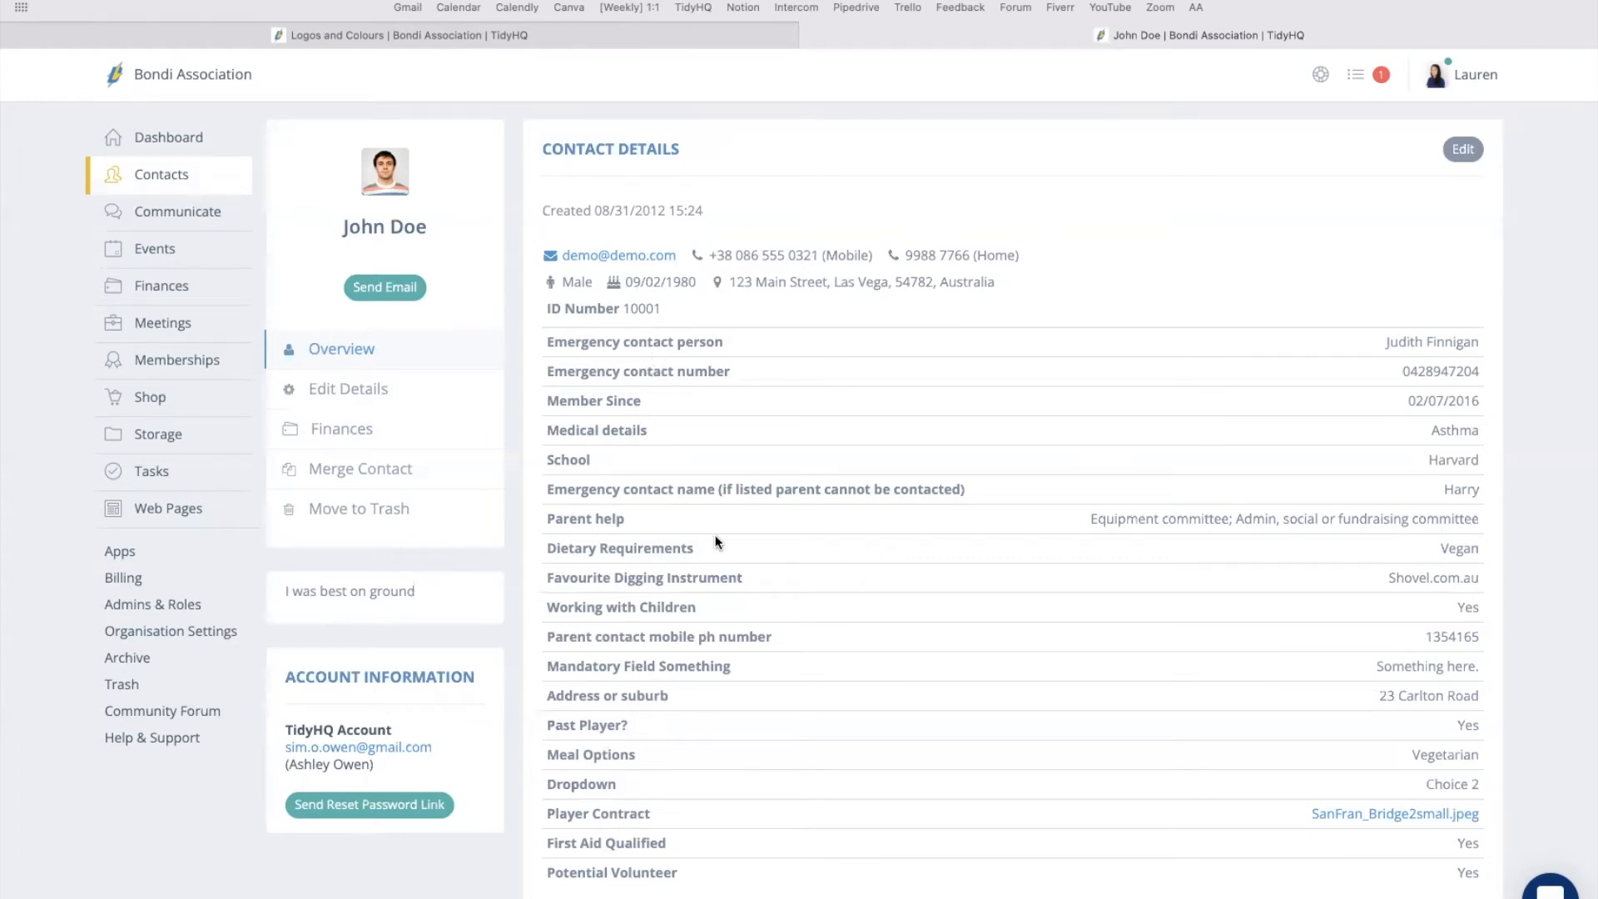
# Examine the contact's profile, covering the contact details, custom fields and the groups the person belongs to.
pyautogui.scroll(-7, 716, 539)
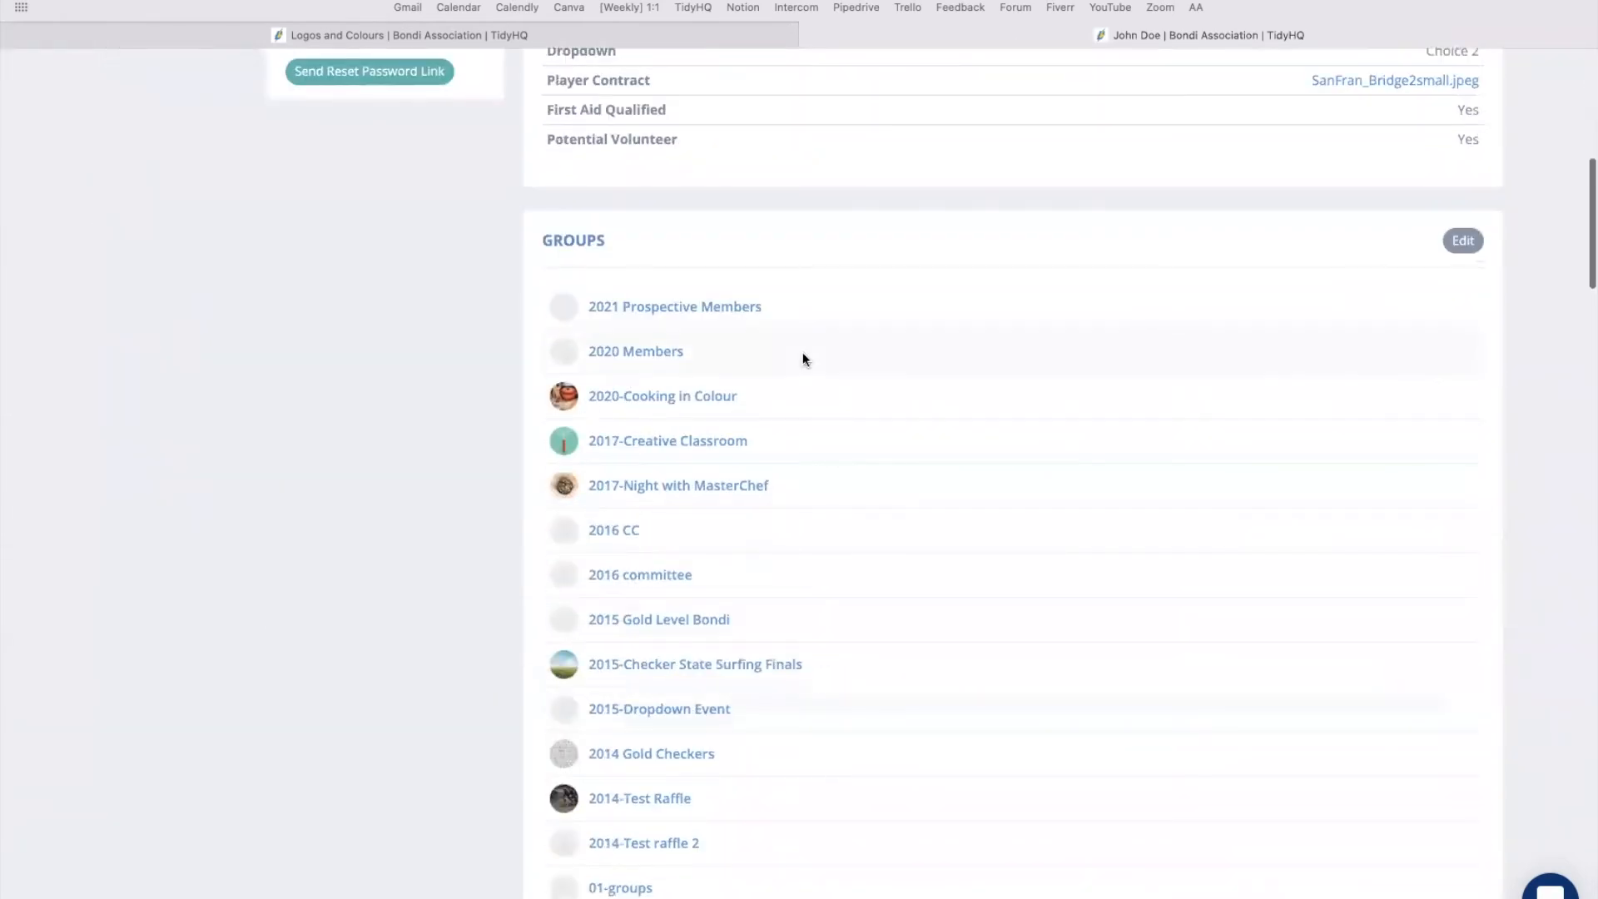
pyautogui.scroll(7, 802, 352)
pyautogui.scroll(-10, 803, 354)
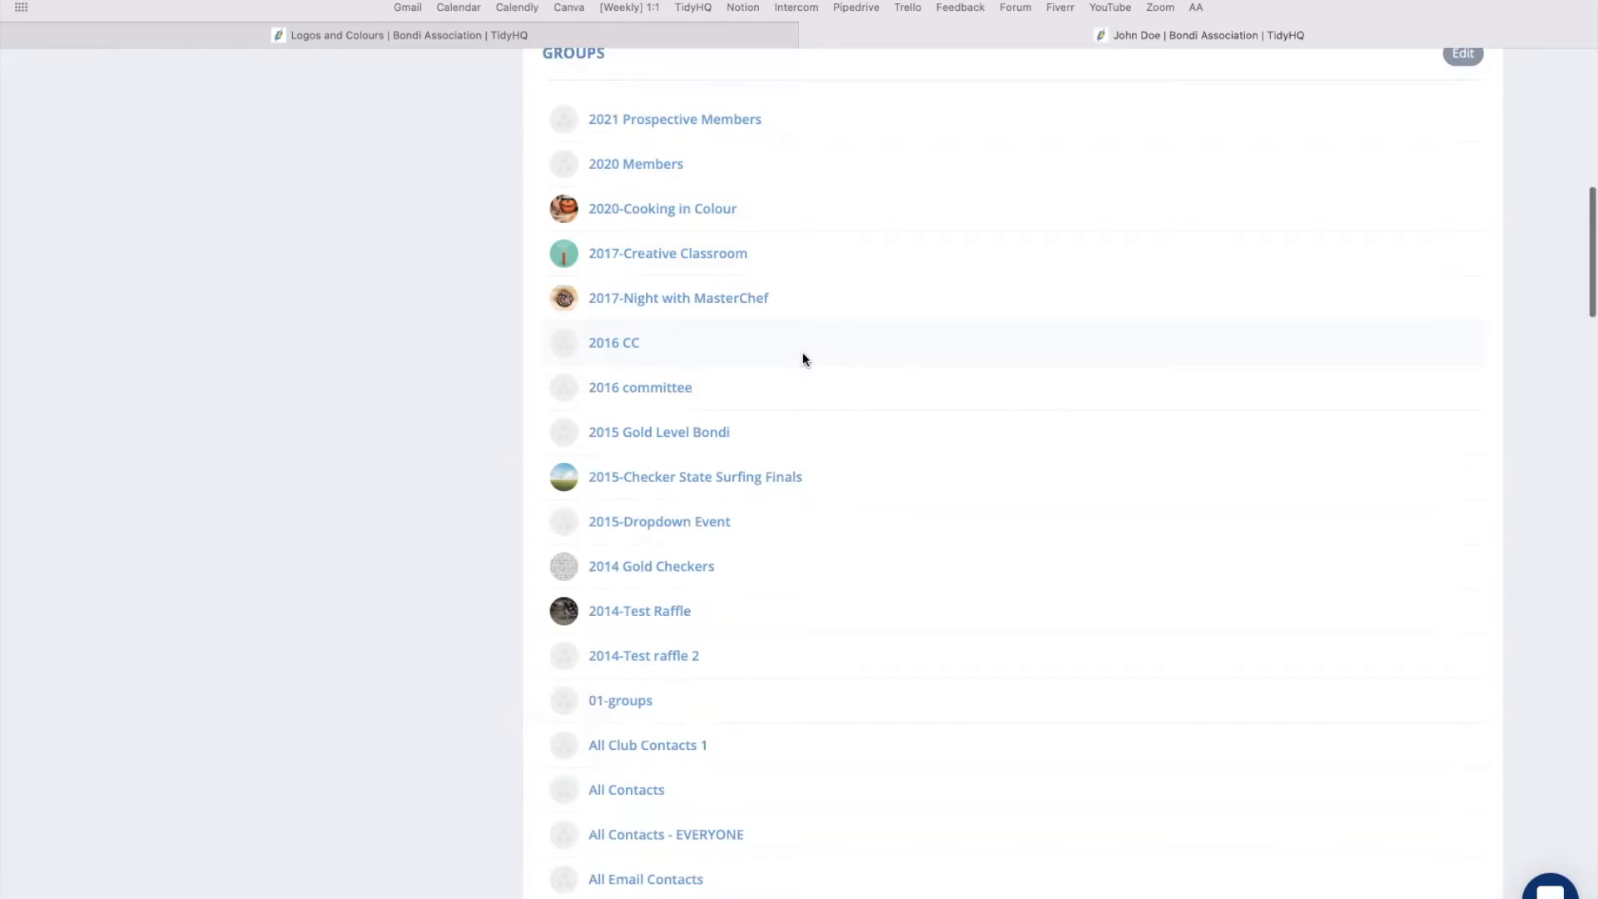
pyautogui.scroll(-2, 804, 359)
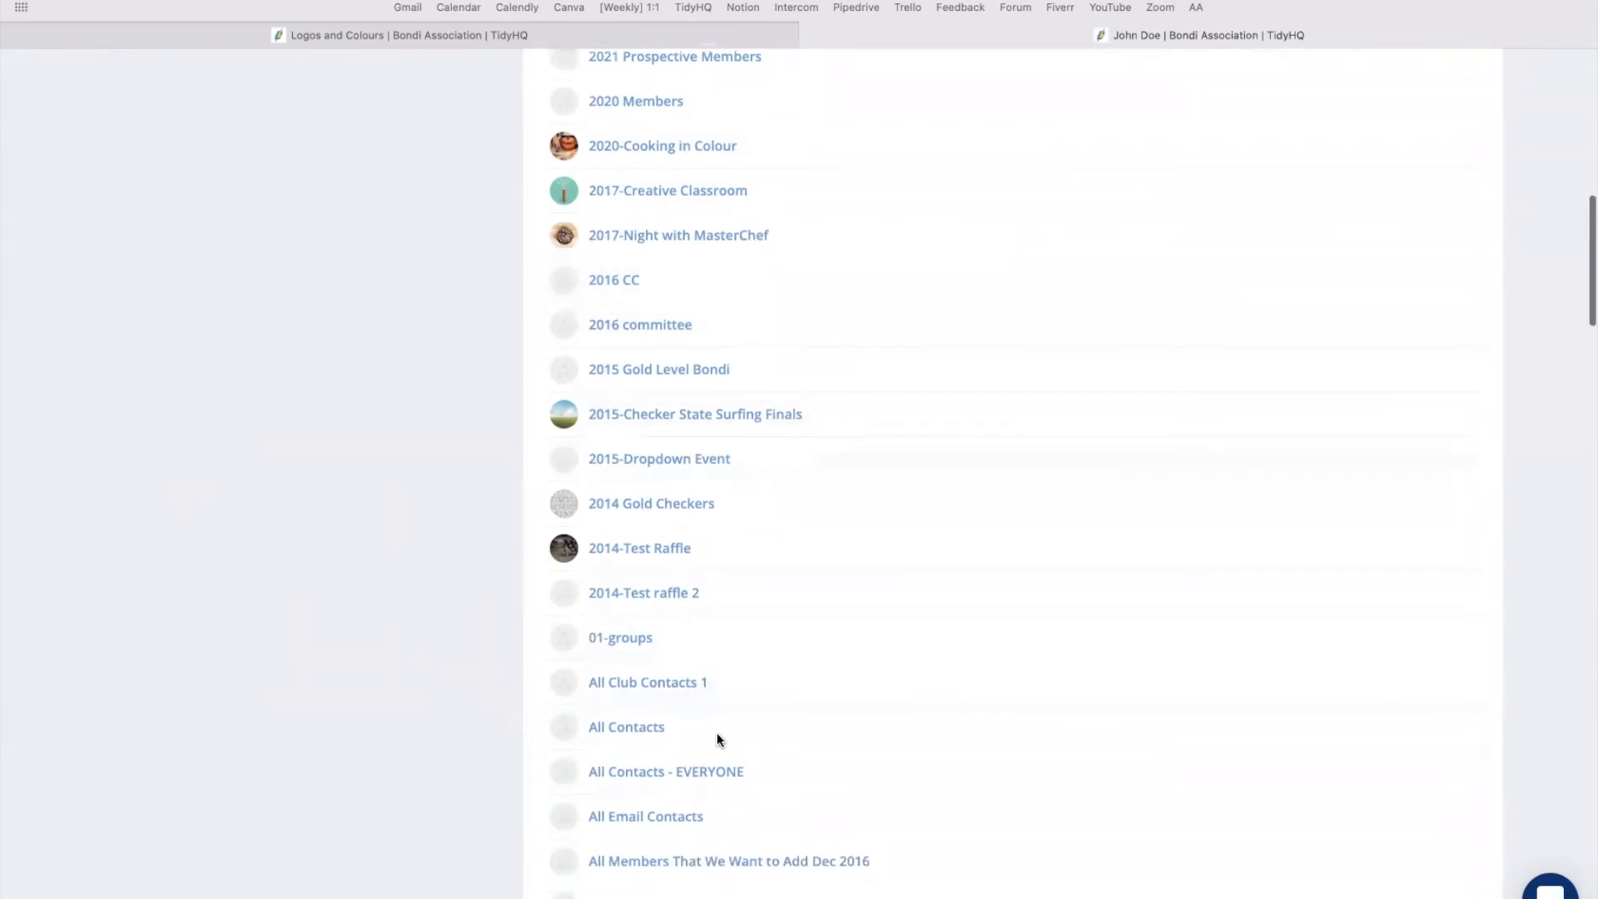
pyautogui.scroll(6, 770, 678)
pyautogui.scroll(-8, 769, 678)
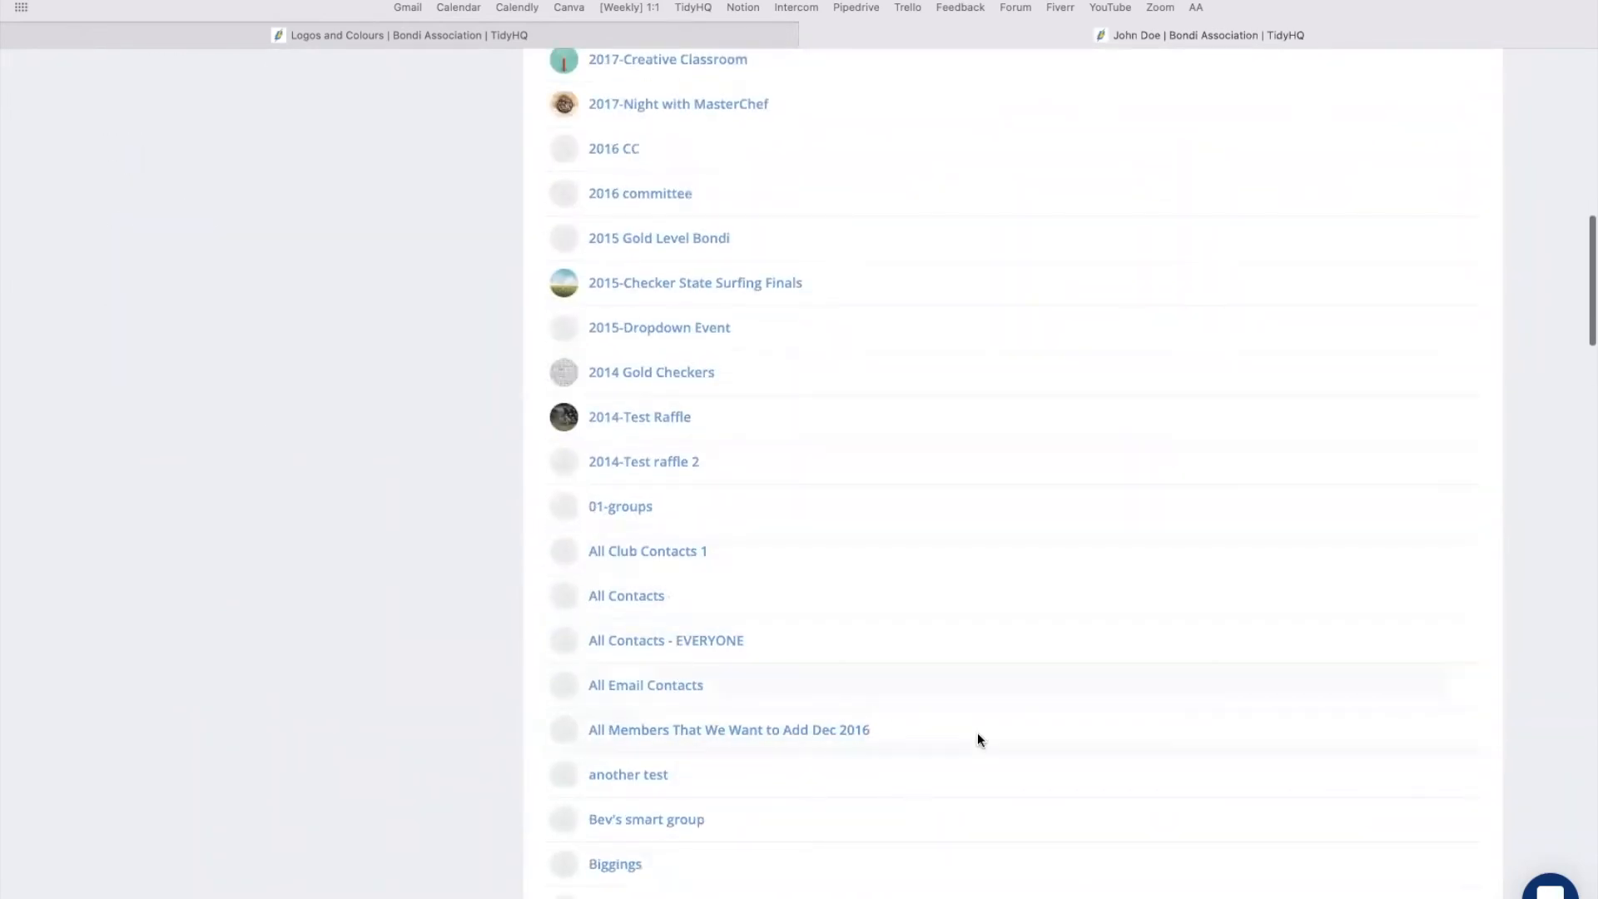
pyautogui.scroll(-5, 977, 732)
pyautogui.scroll(5, 977, 732)
pyautogui.scroll(5, 978, 736)
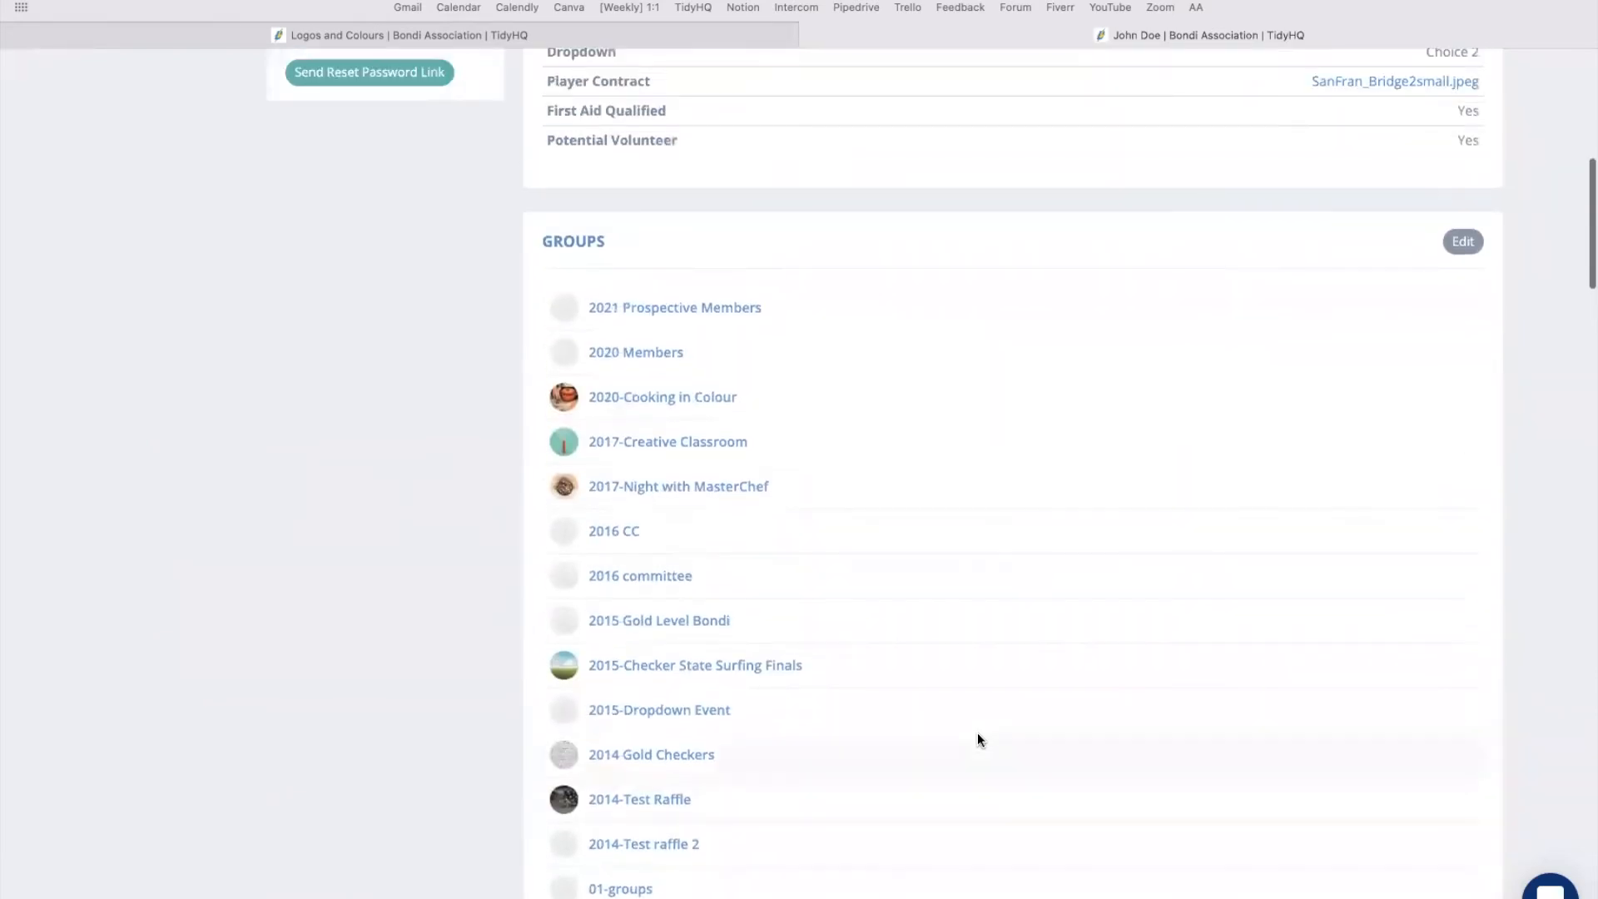
pyautogui.scroll(3, 977, 738)
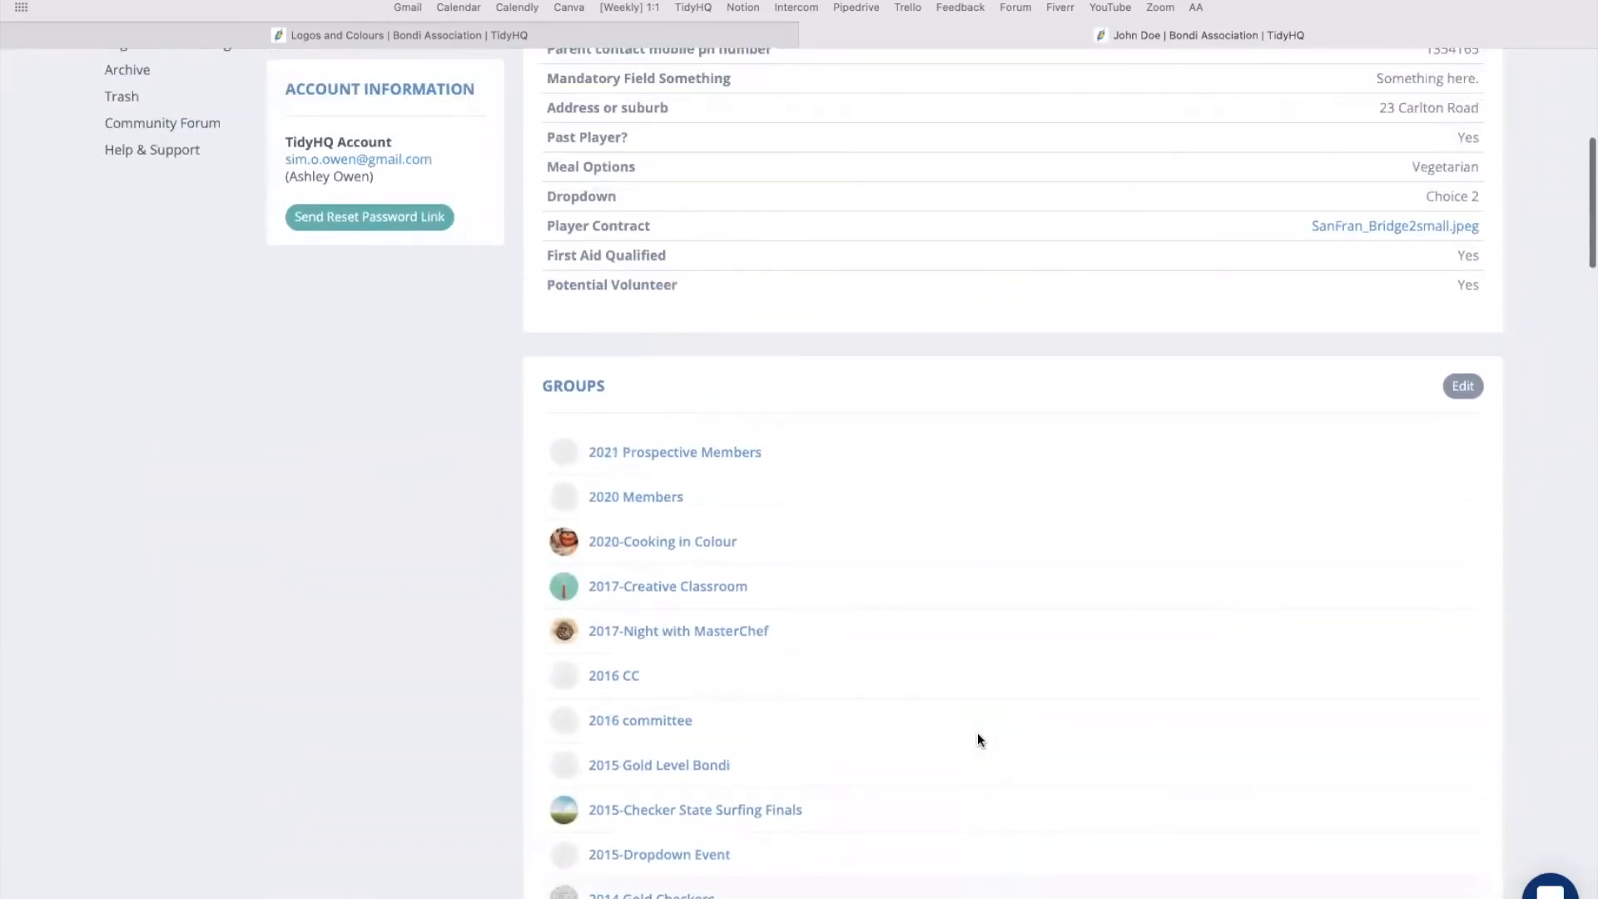
pyautogui.scroll(1, 977, 738)
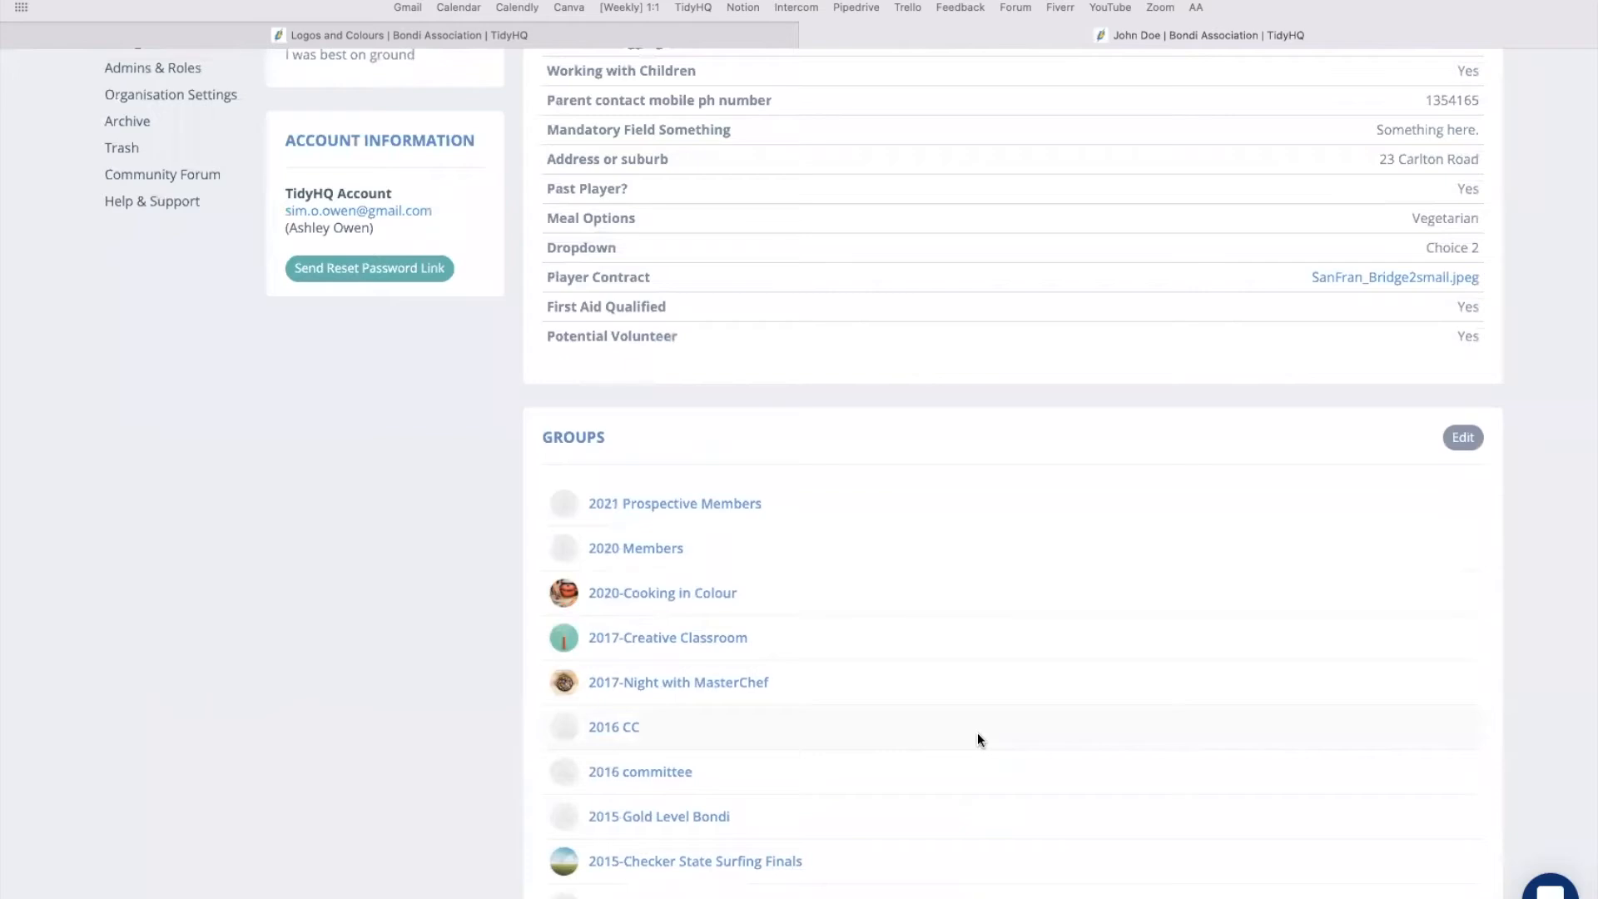
pyautogui.scroll(5, 977, 733)
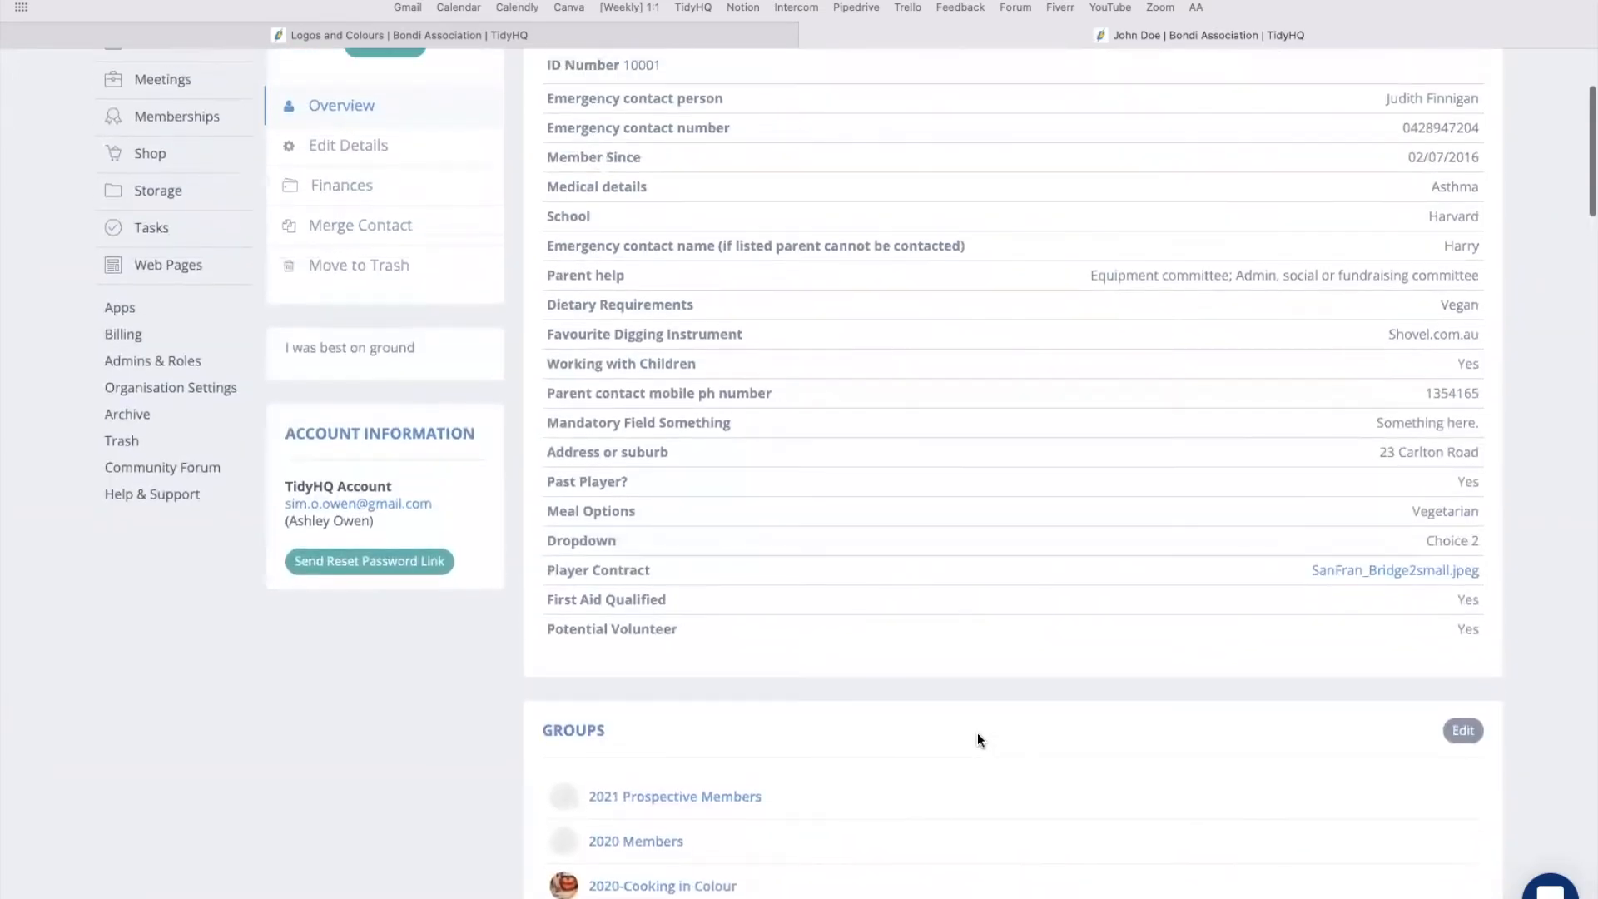
pyautogui.scroll(2, 977, 733)
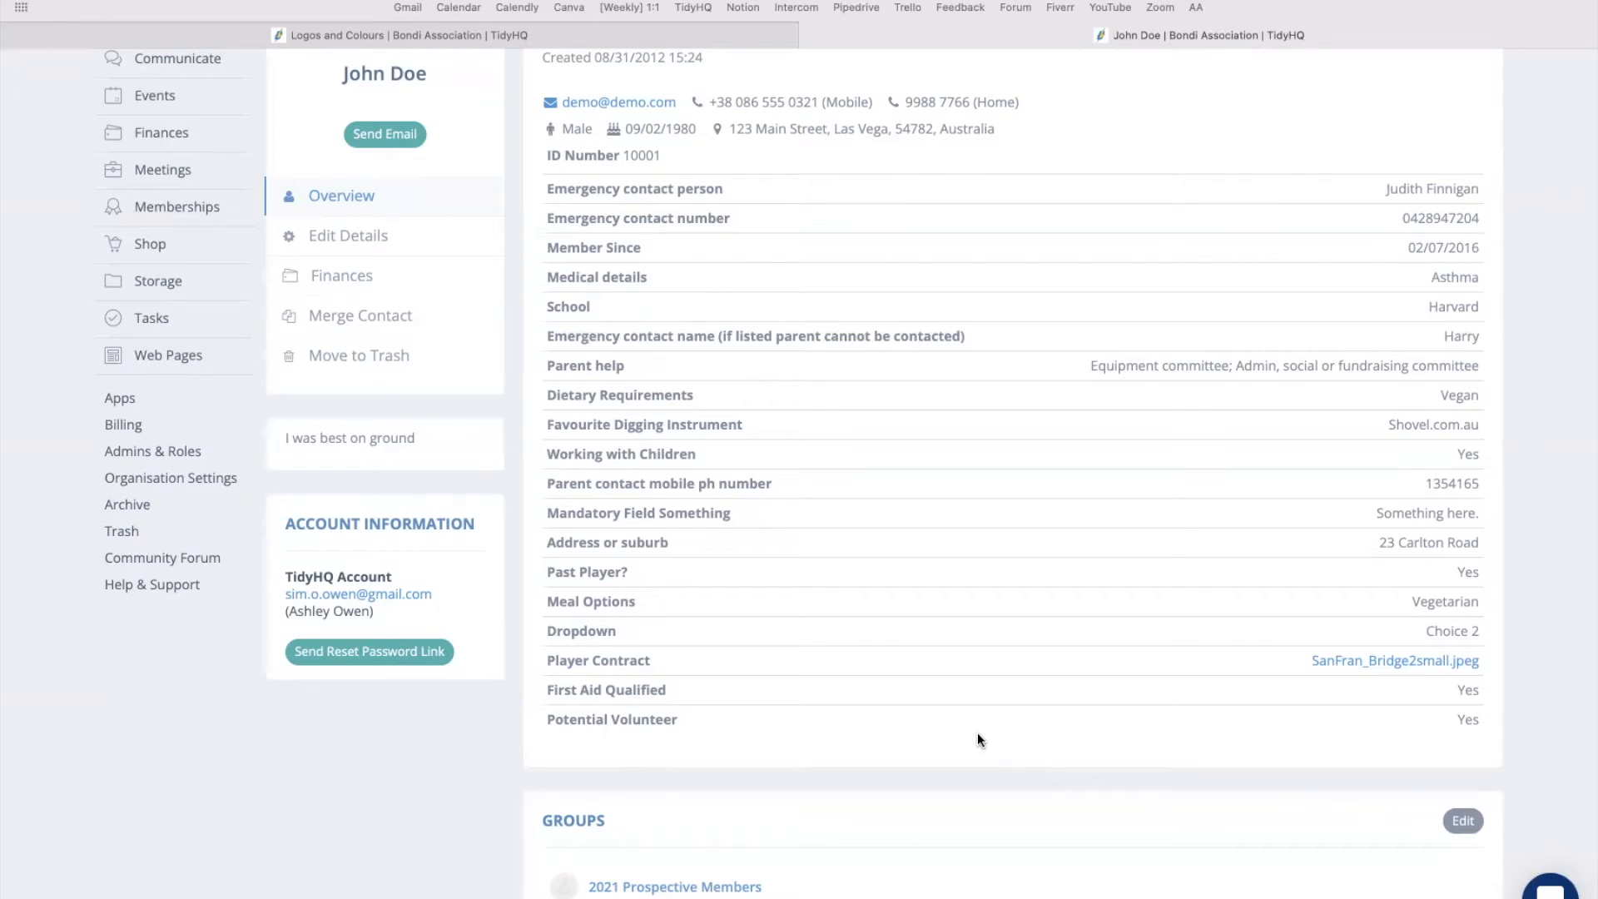
pyautogui.scroll(-5, 978, 739)
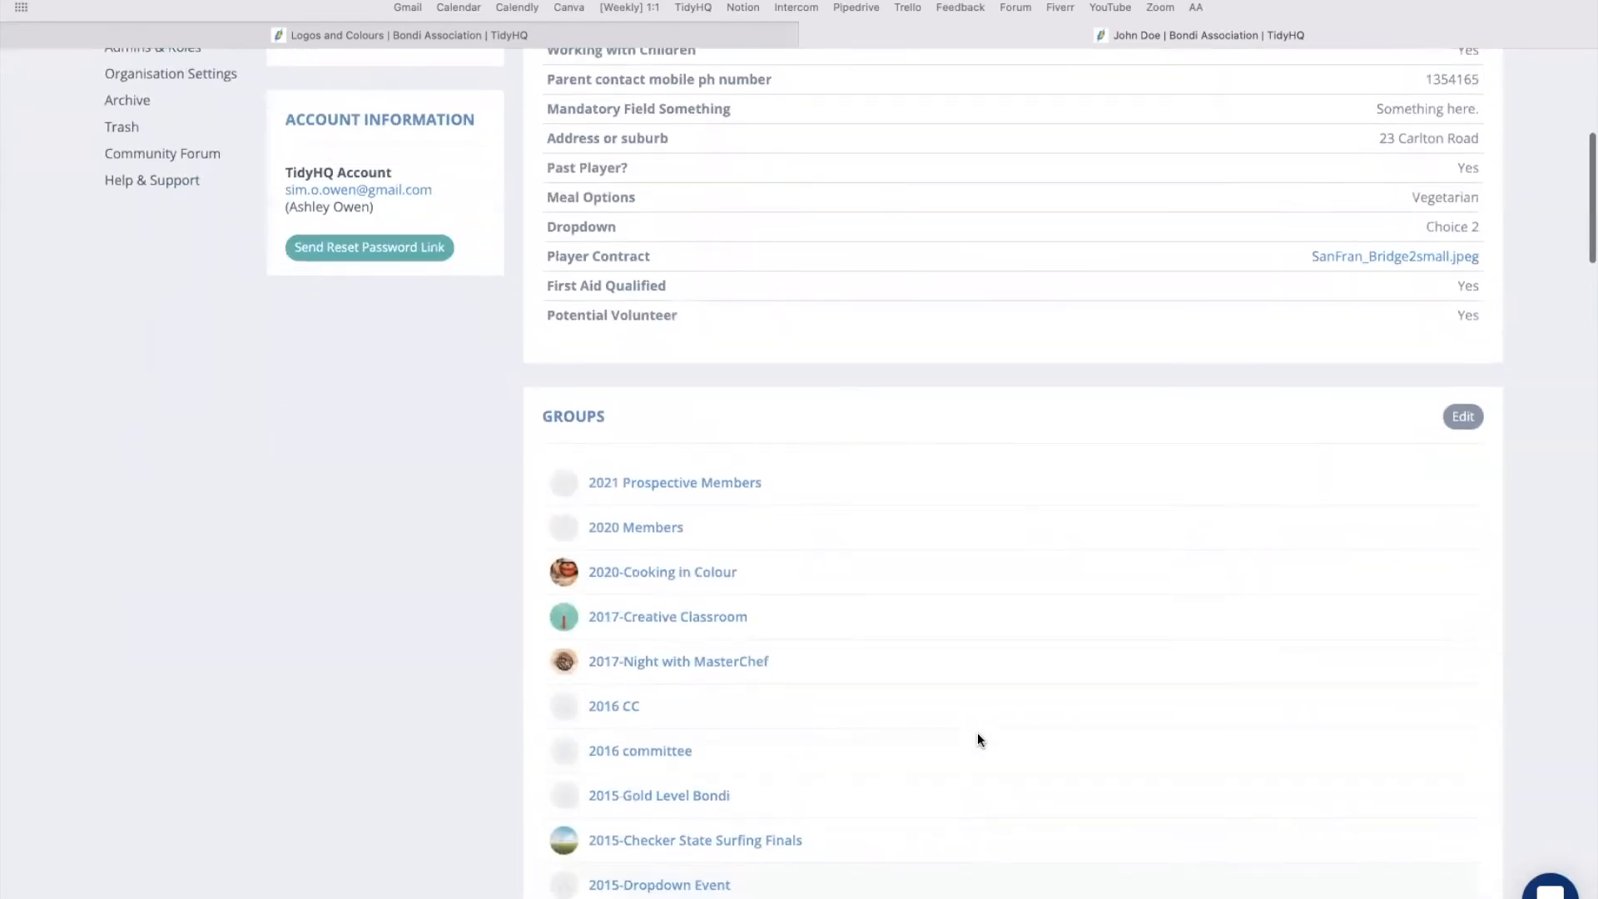
# Examine the rest of the contact's groups, followed by the active memberships and linked contacts on the profile.
pyautogui.scroll(-4, 977, 738)
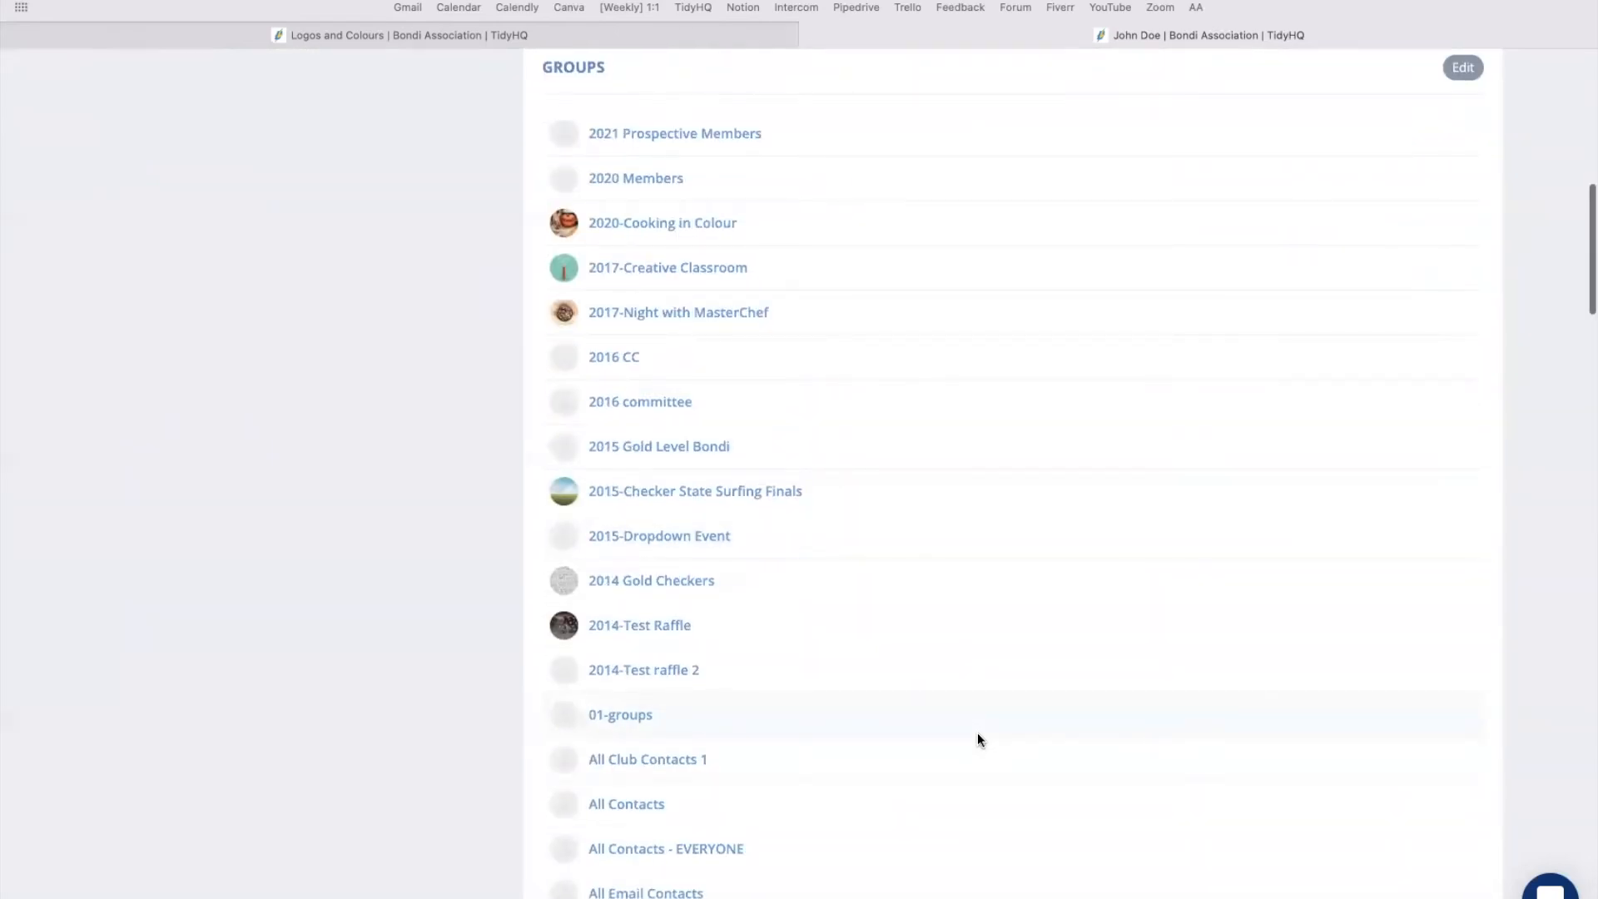
pyautogui.scroll(-9, 979, 739)
pyautogui.scroll(-8, 977, 739)
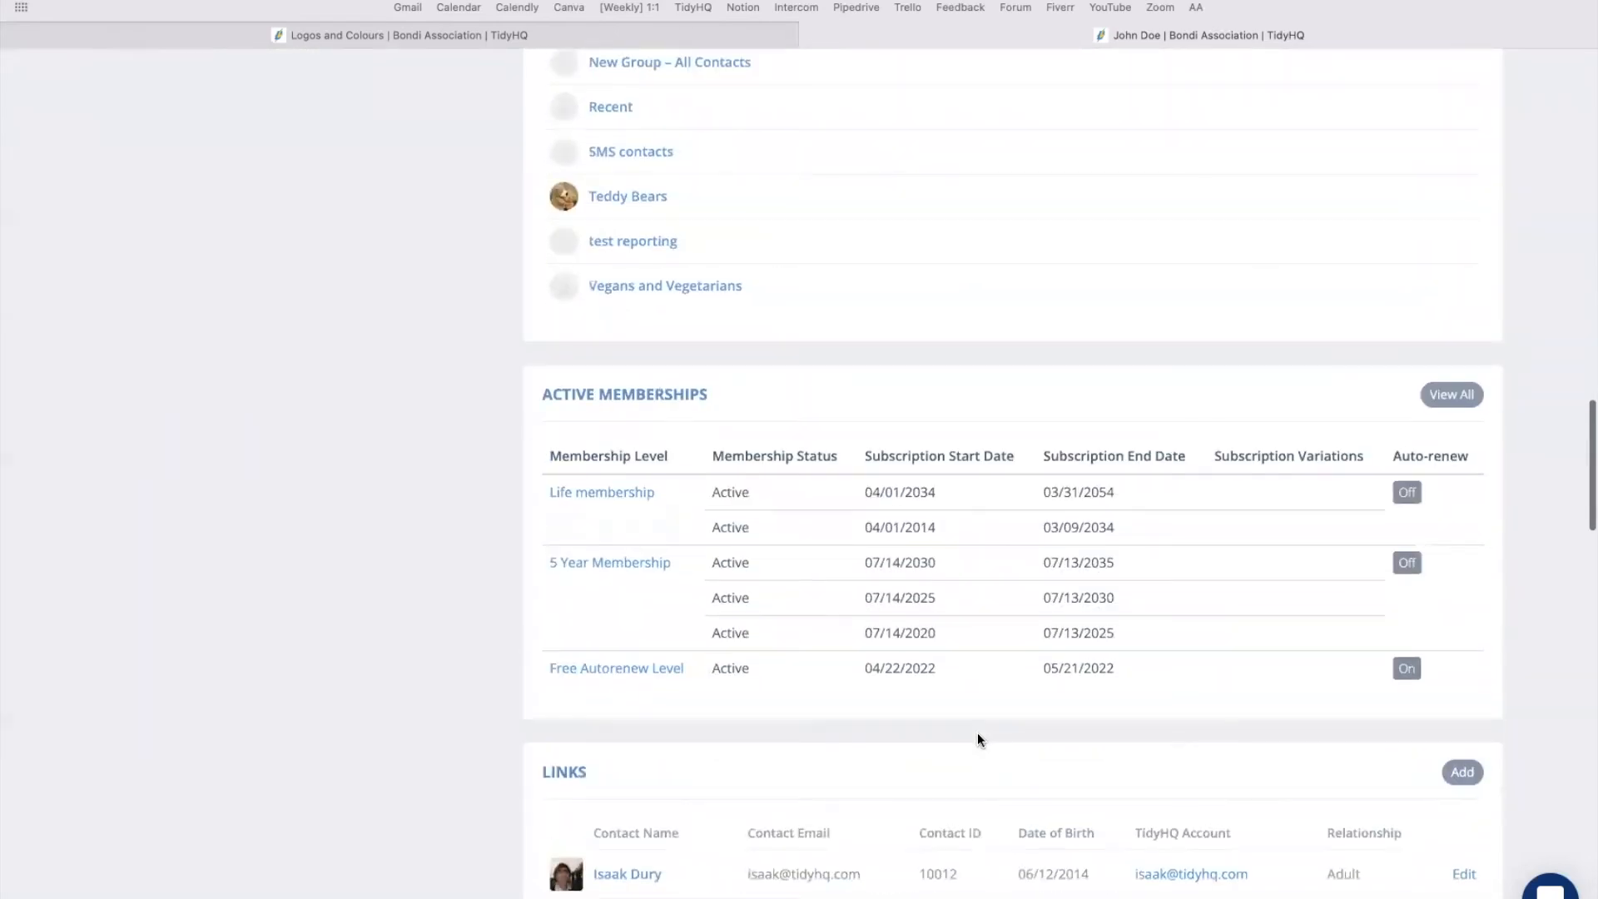
pyautogui.scroll(-3, 957, 666)
pyautogui.scroll(-1, 923, 573)
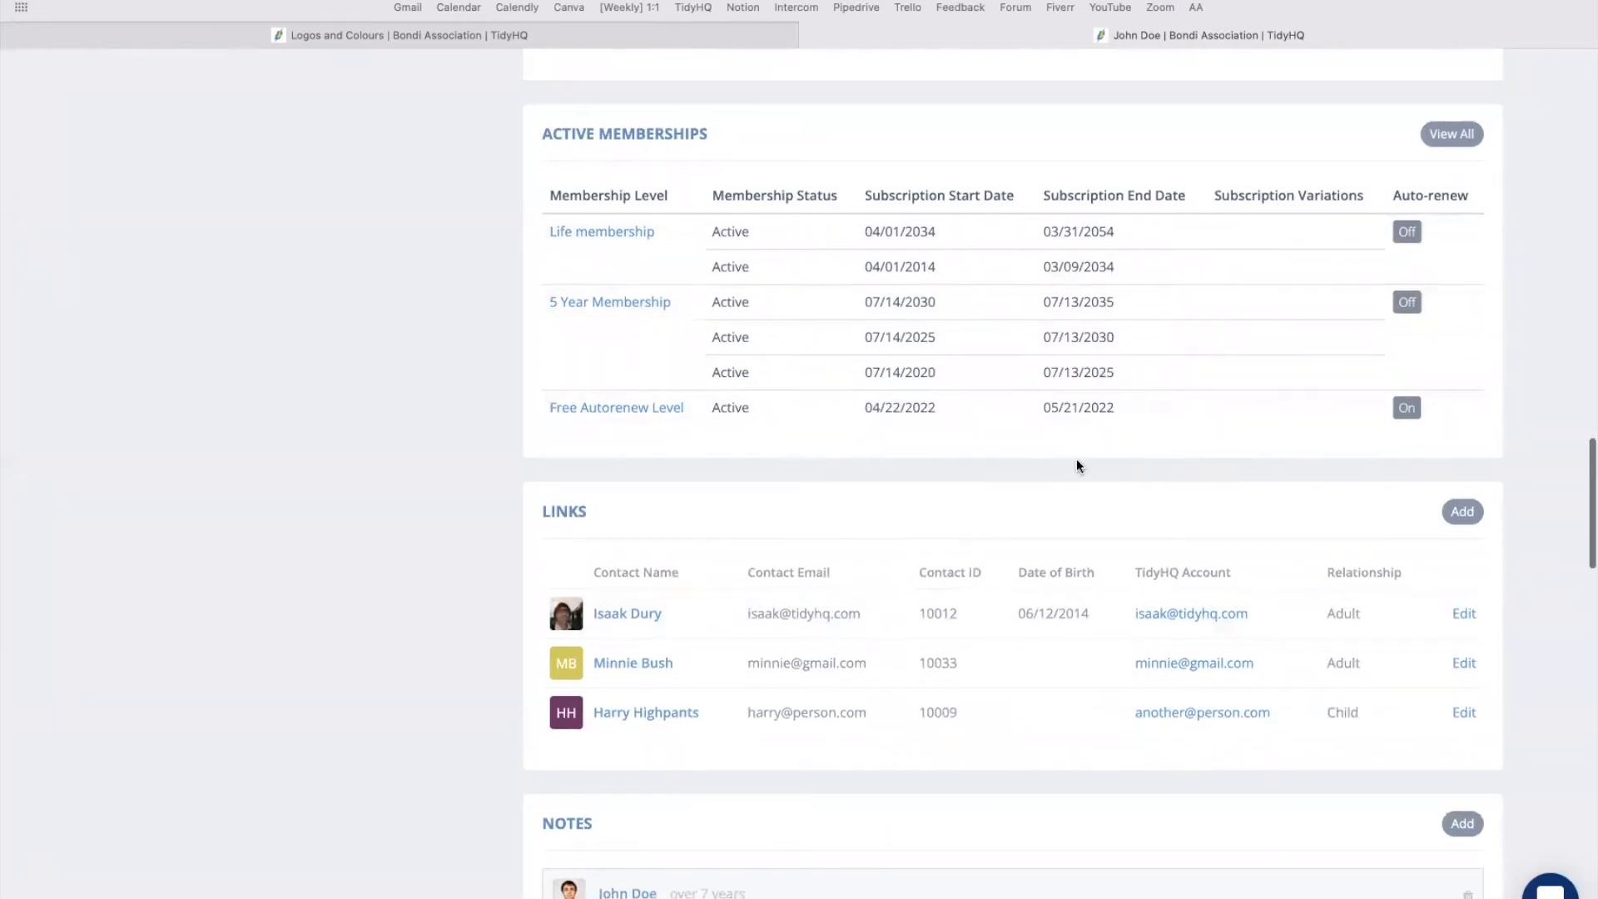
pyautogui.scroll(-5, 1076, 466)
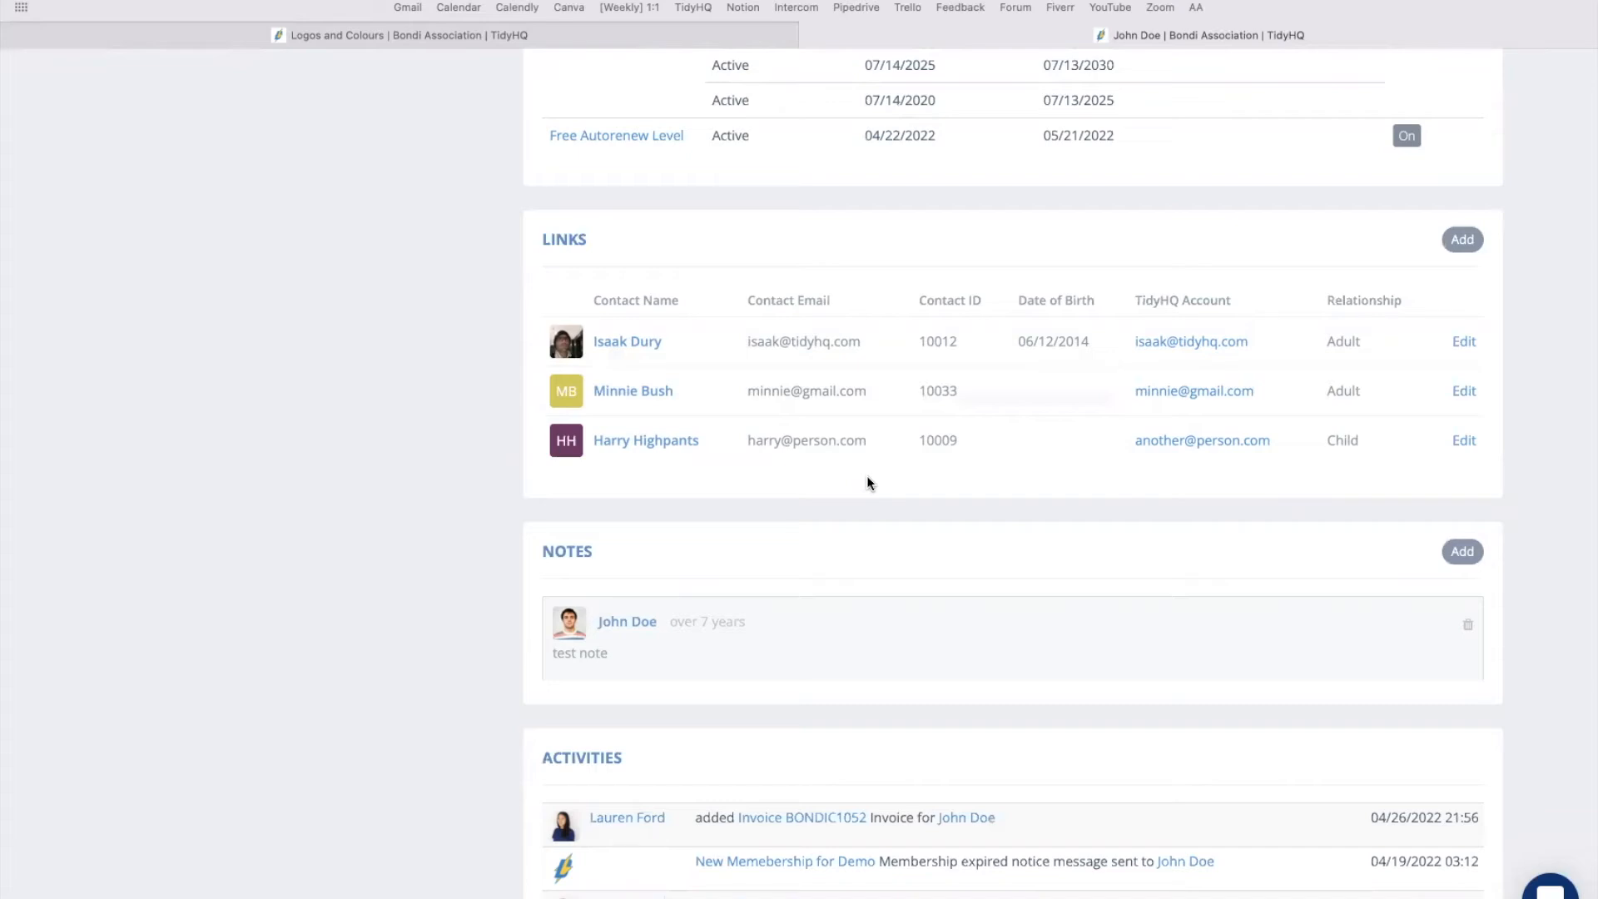
# Open the form for adding a new note to the contact and close it without adding a note.
pyautogui.scroll(-3, 1139, 403)
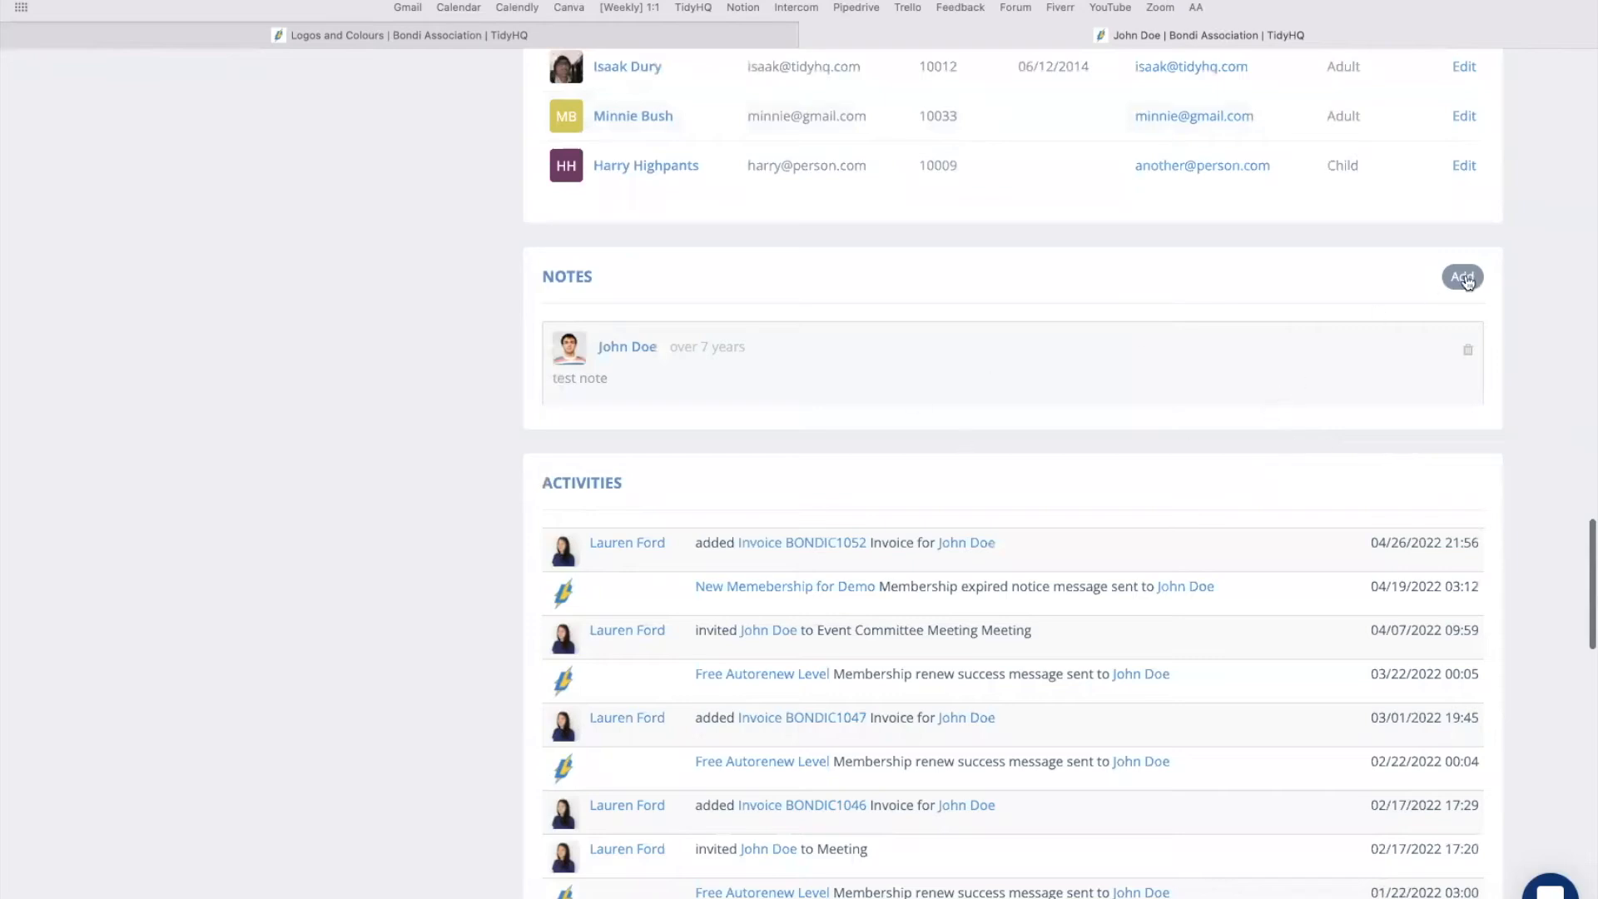
pyautogui.click(1464, 278)
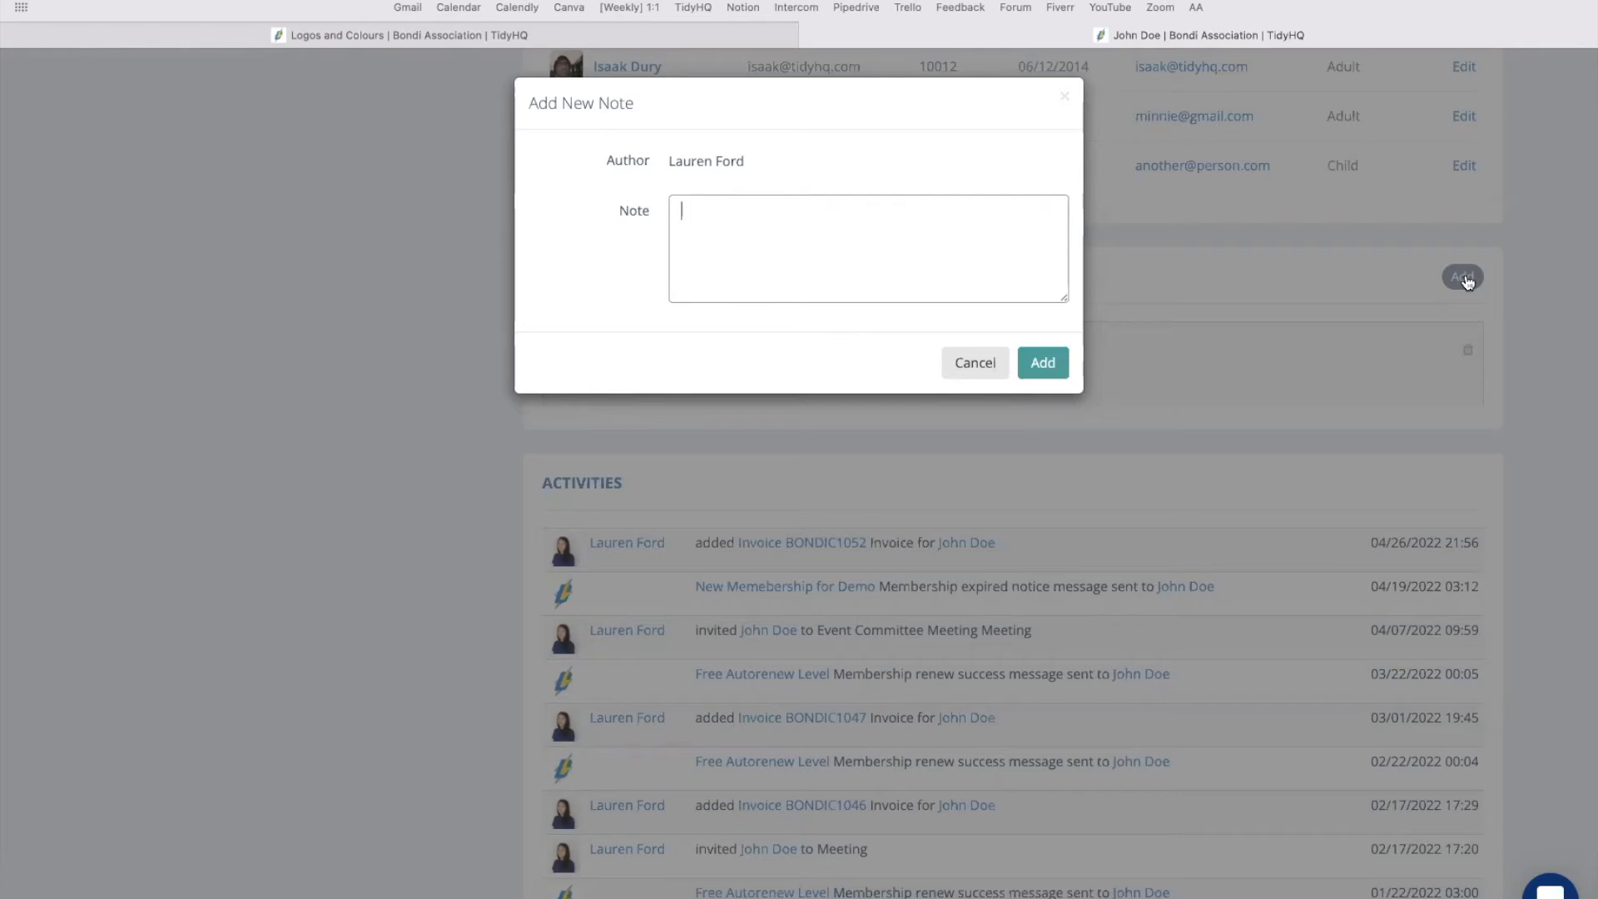
pyautogui.click(976, 366)
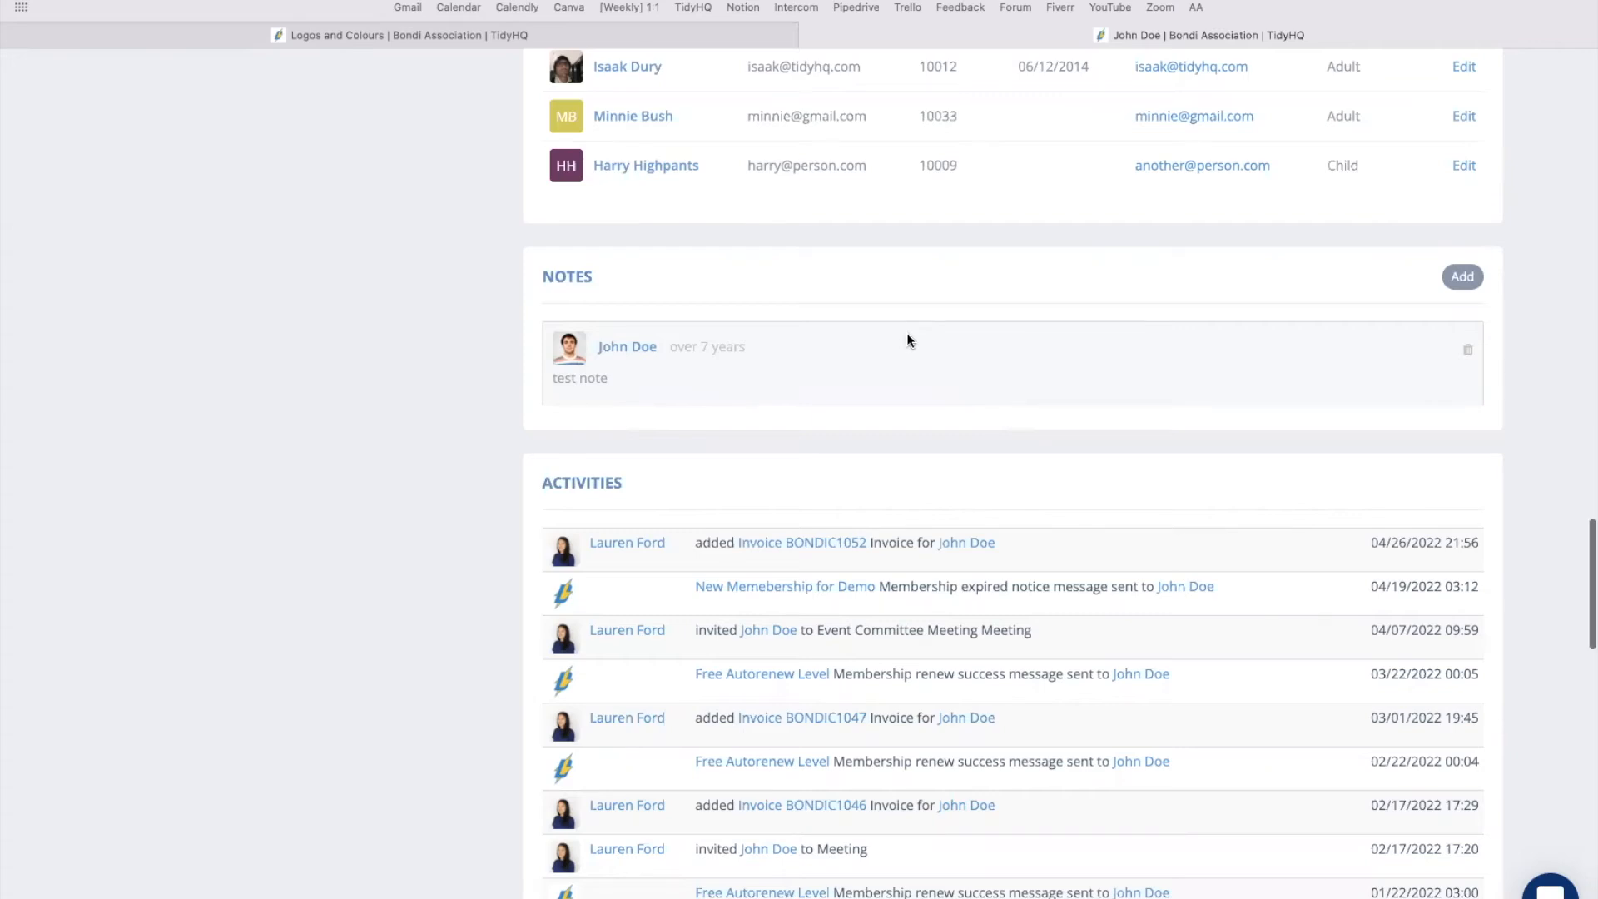
# Review the contact's activity history and return to the contact details at the start of the profile.
pyautogui.scroll(-3, 907, 339)
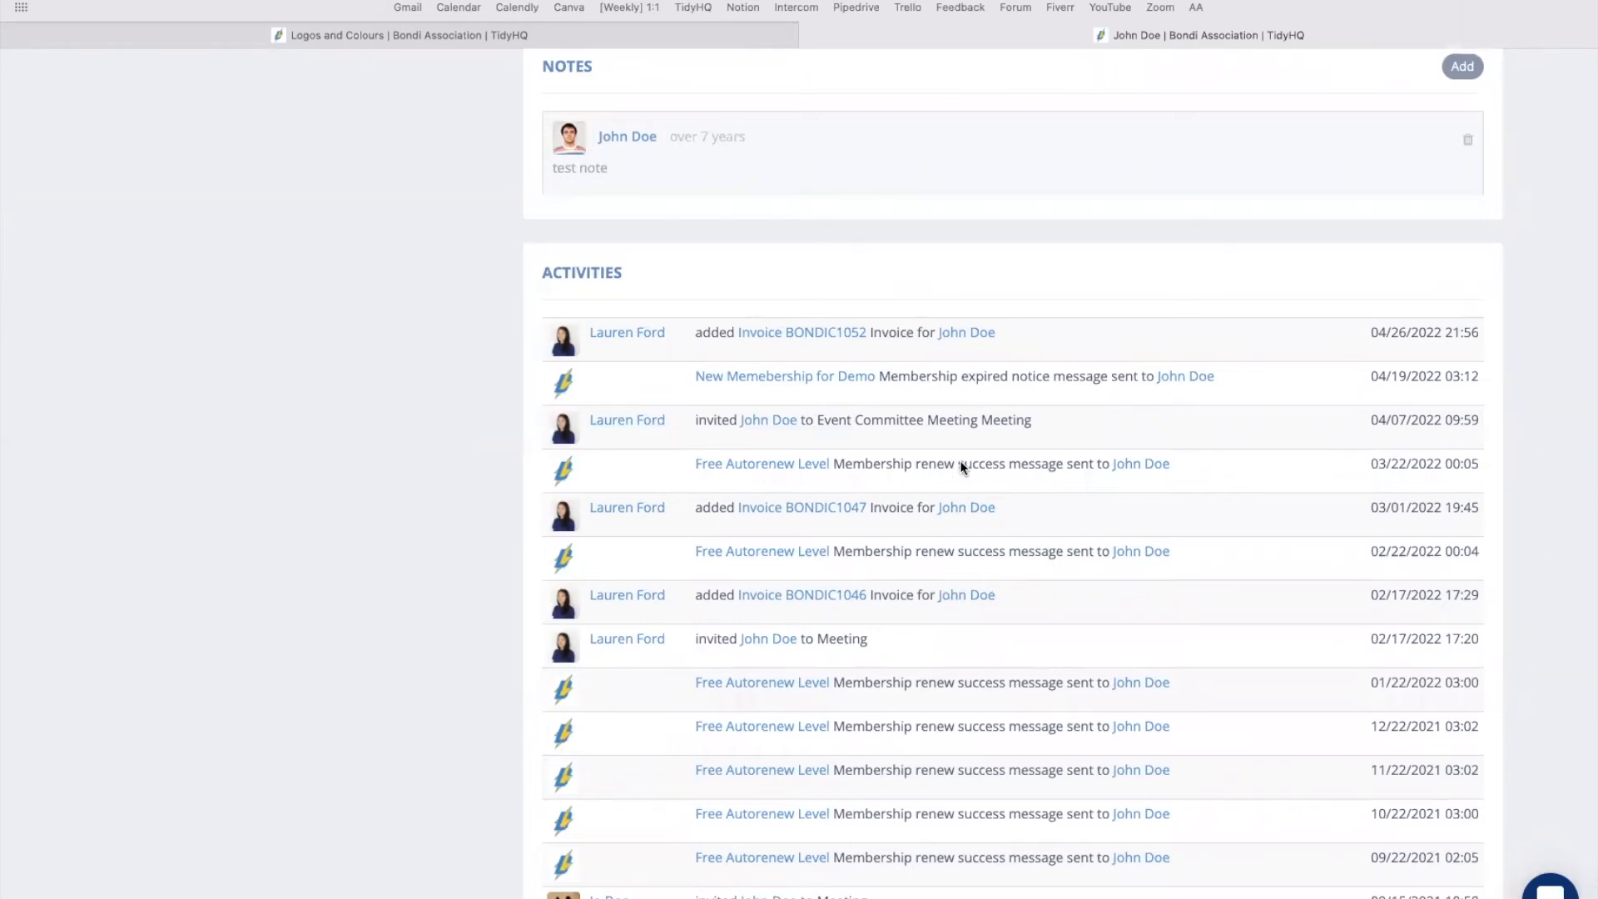
pyautogui.scroll(-3, 961, 464)
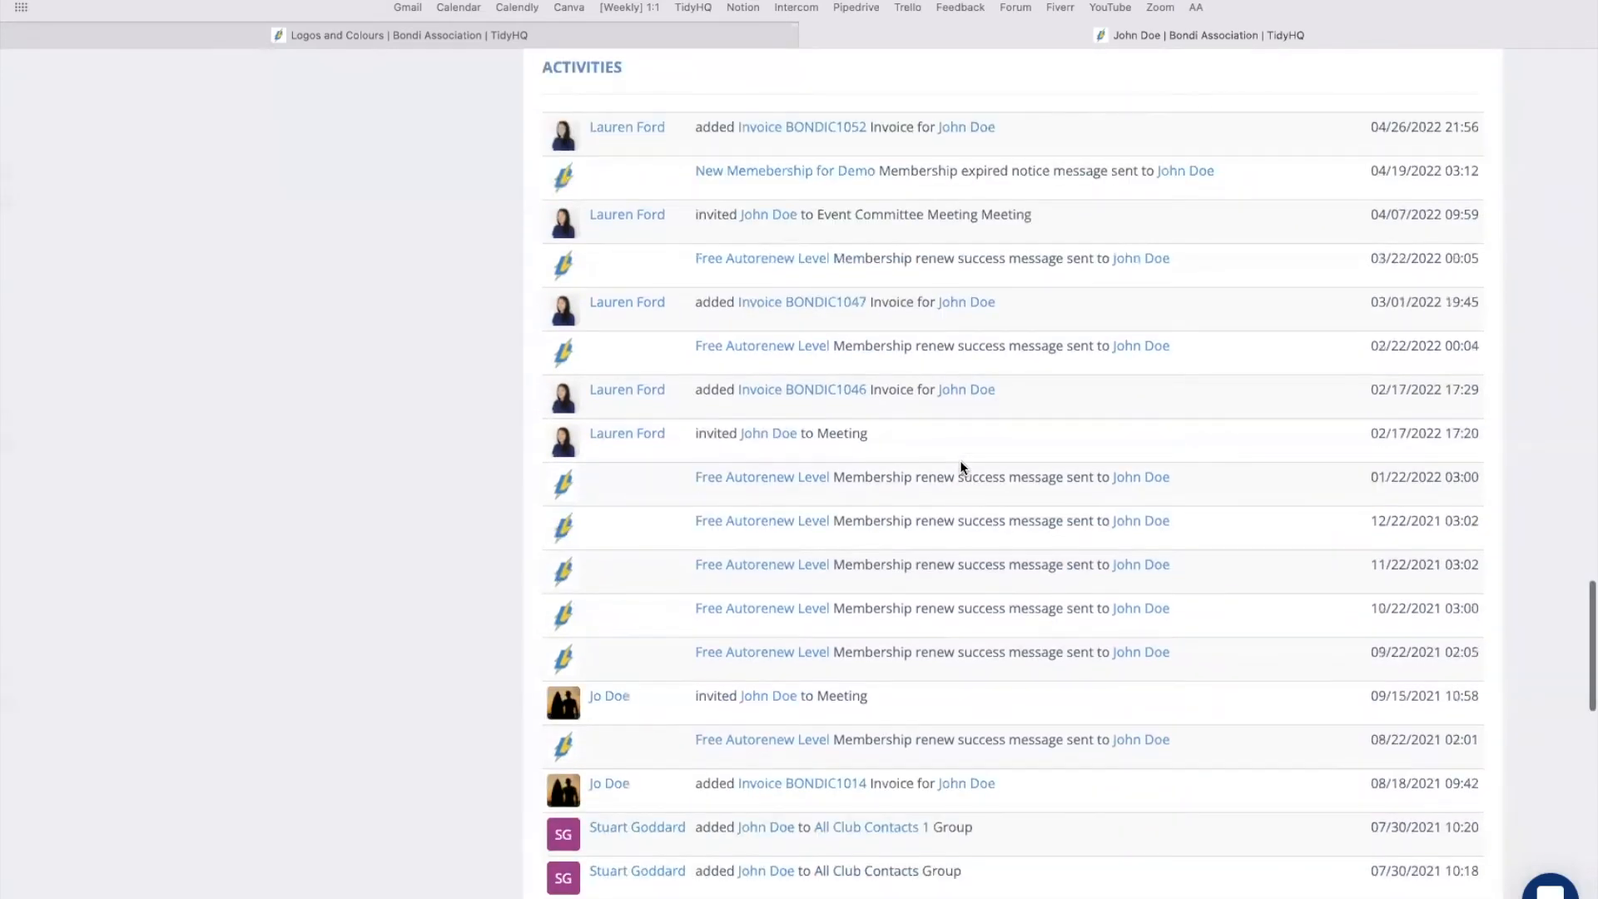
pyautogui.scroll(1, 960, 464)
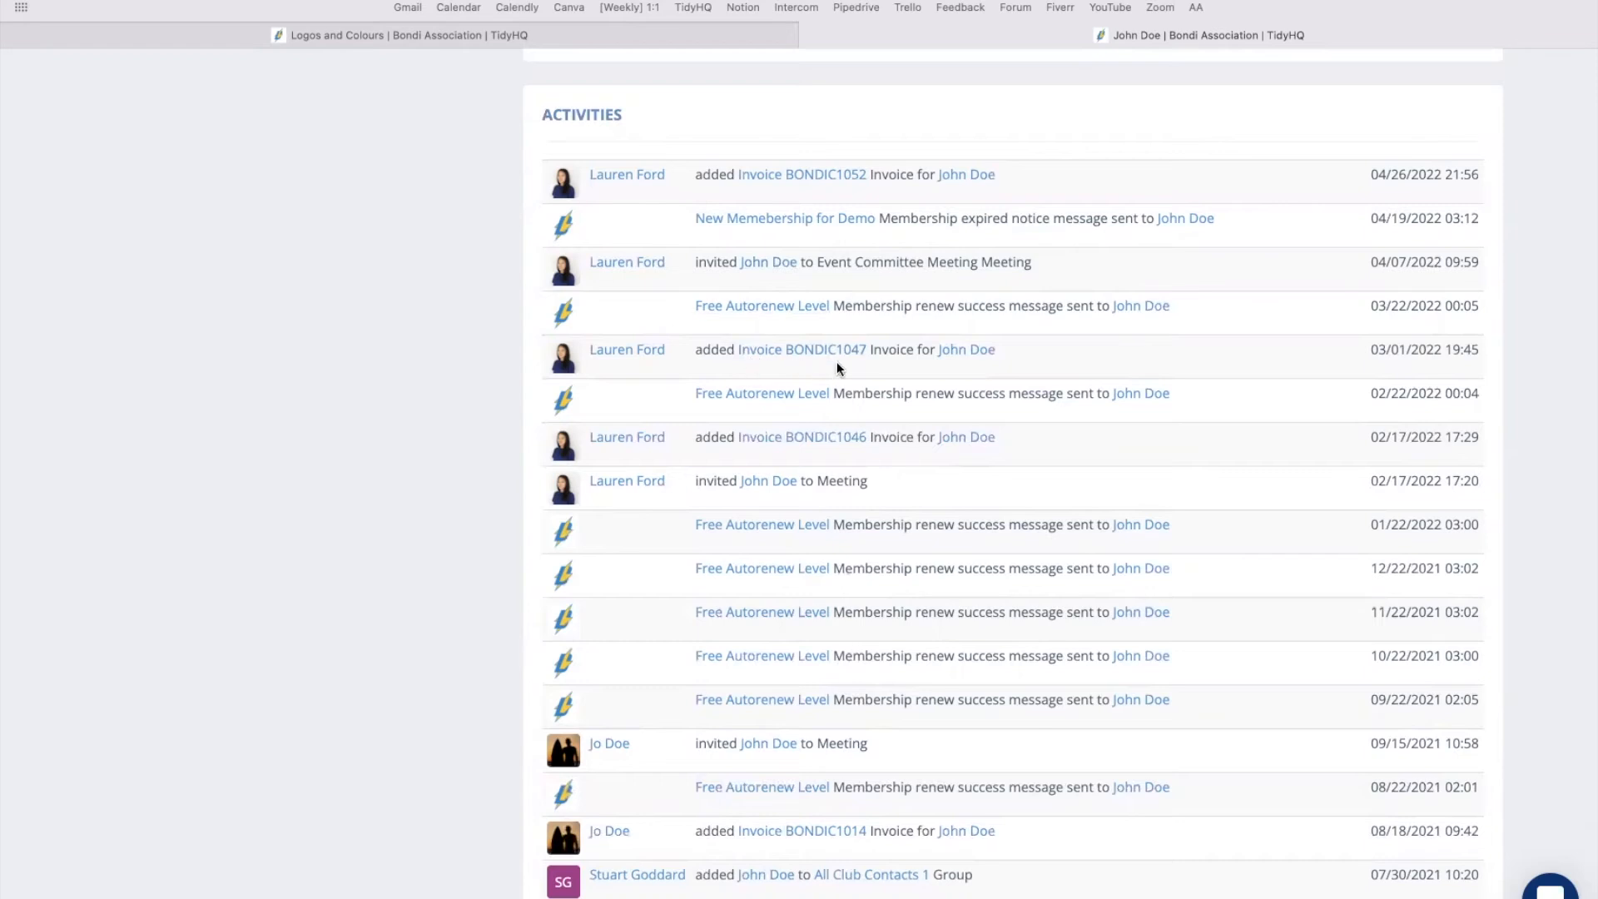
pyautogui.scroll(-8, 875, 386)
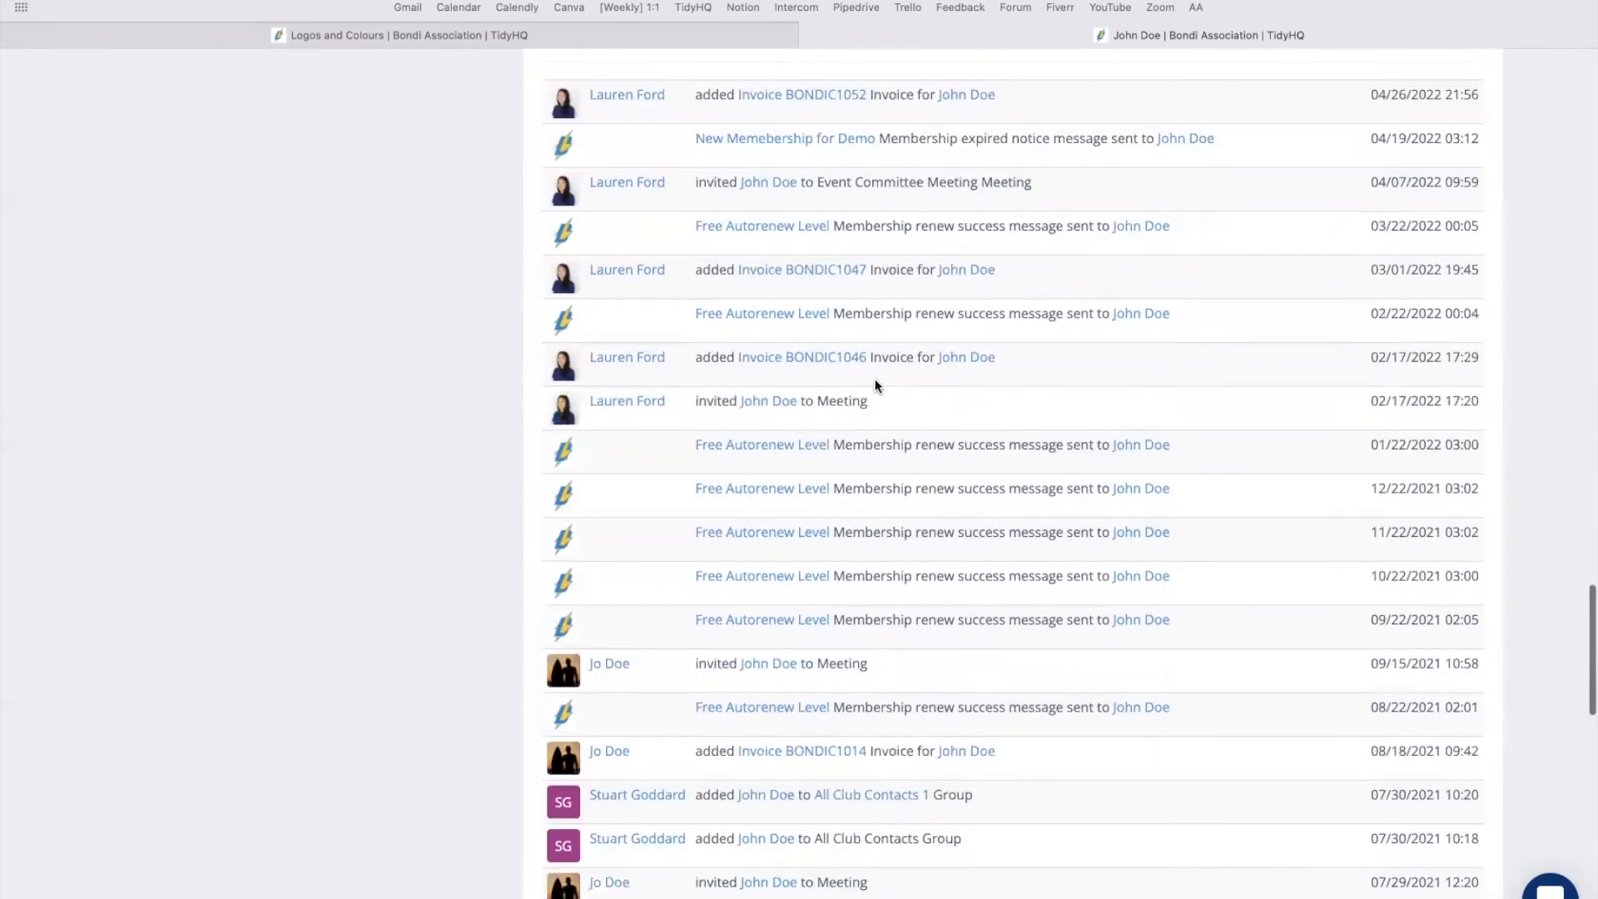
pyautogui.scroll(20, 874, 386)
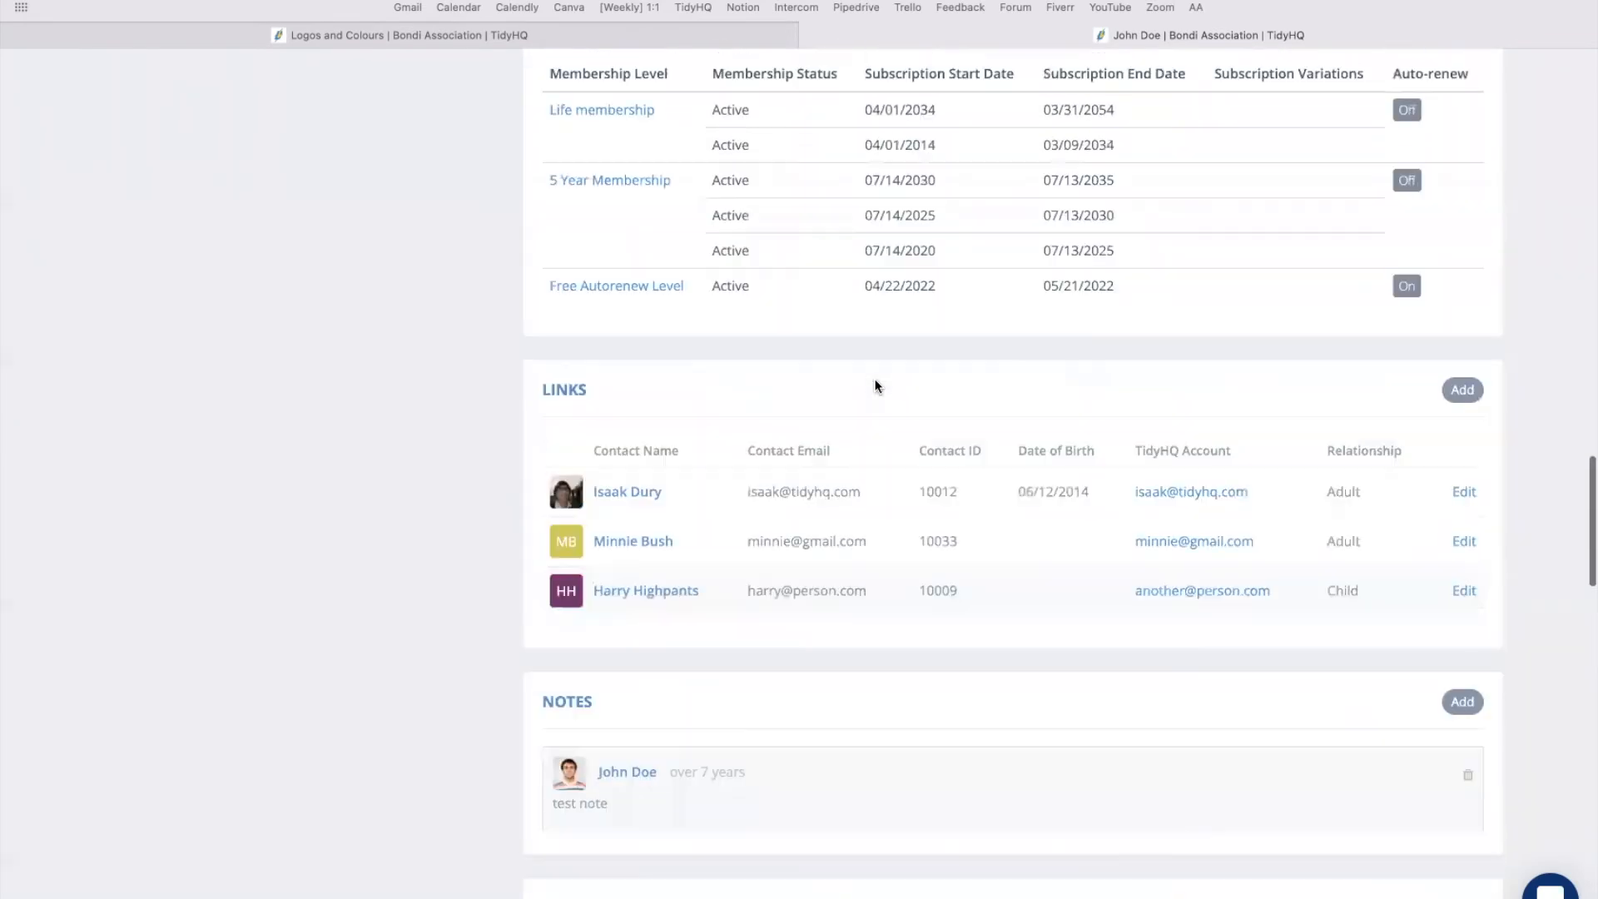
pyautogui.scroll(3, 874, 385)
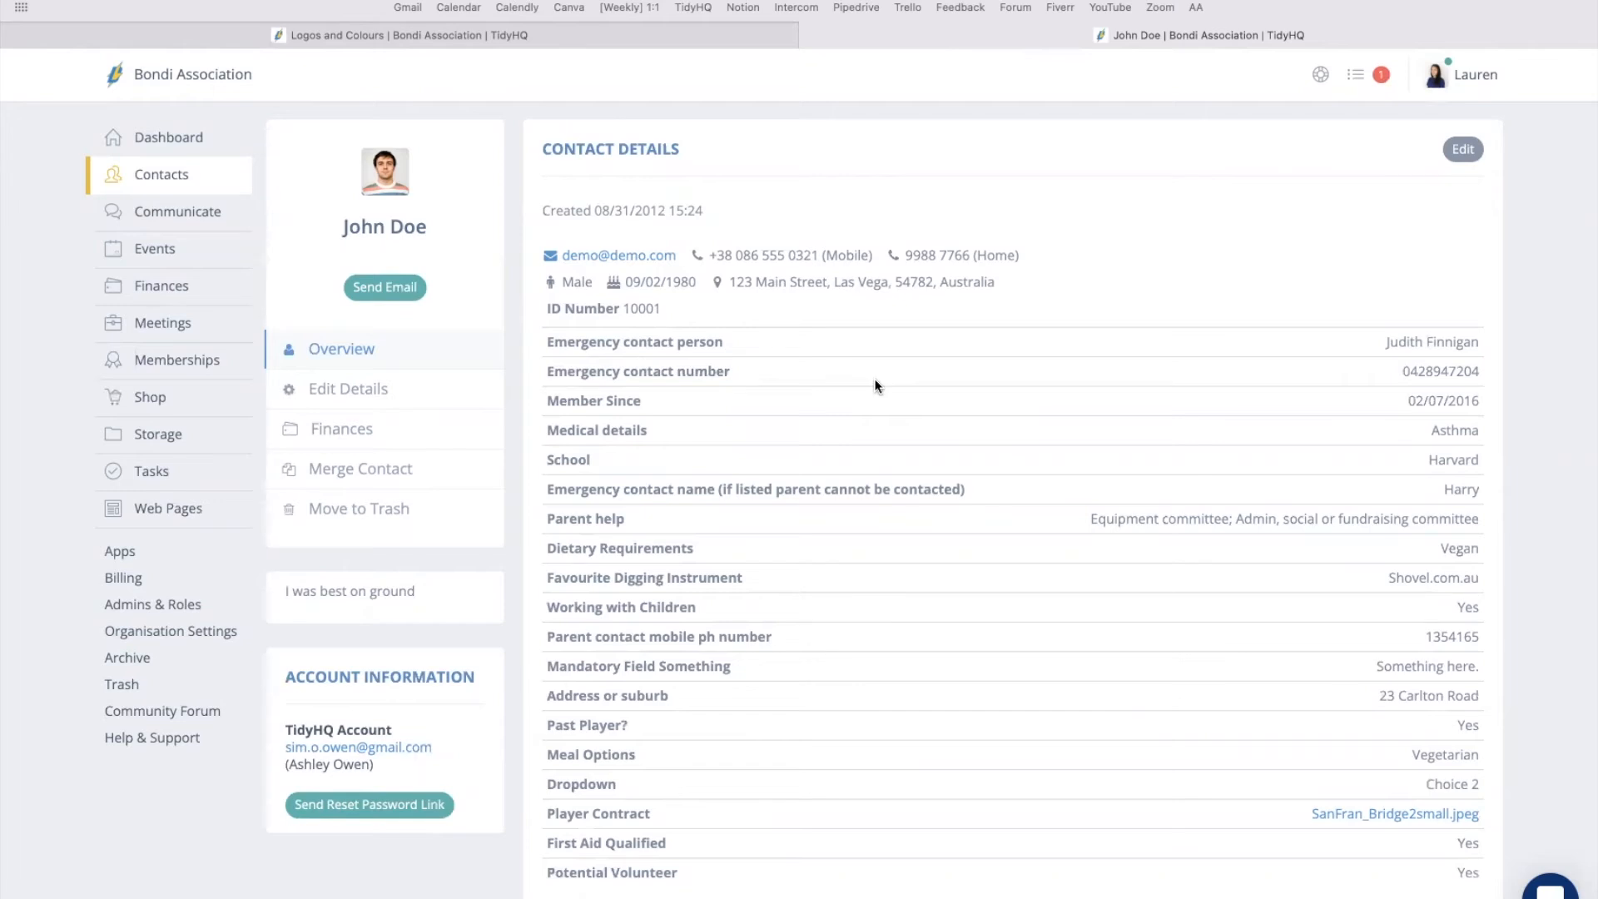
# Return to the full contacts list and review the default, card, membership and custom attributes available as displayed fields, without applying changes.
pyautogui.moveTo(167, 175)
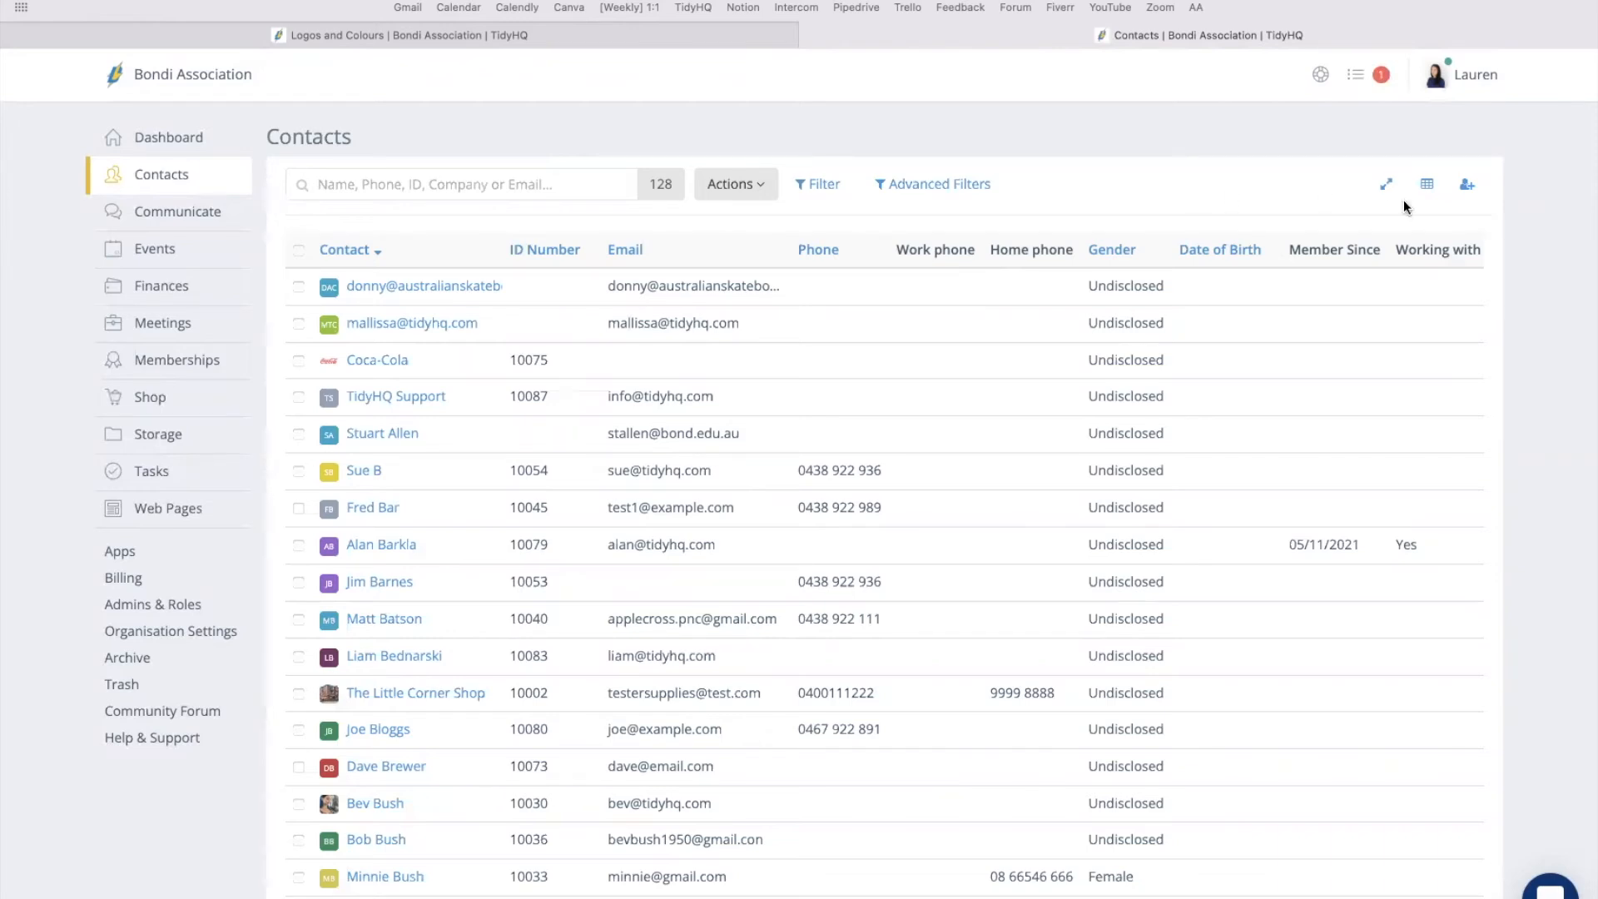
pyautogui.click(1428, 187)
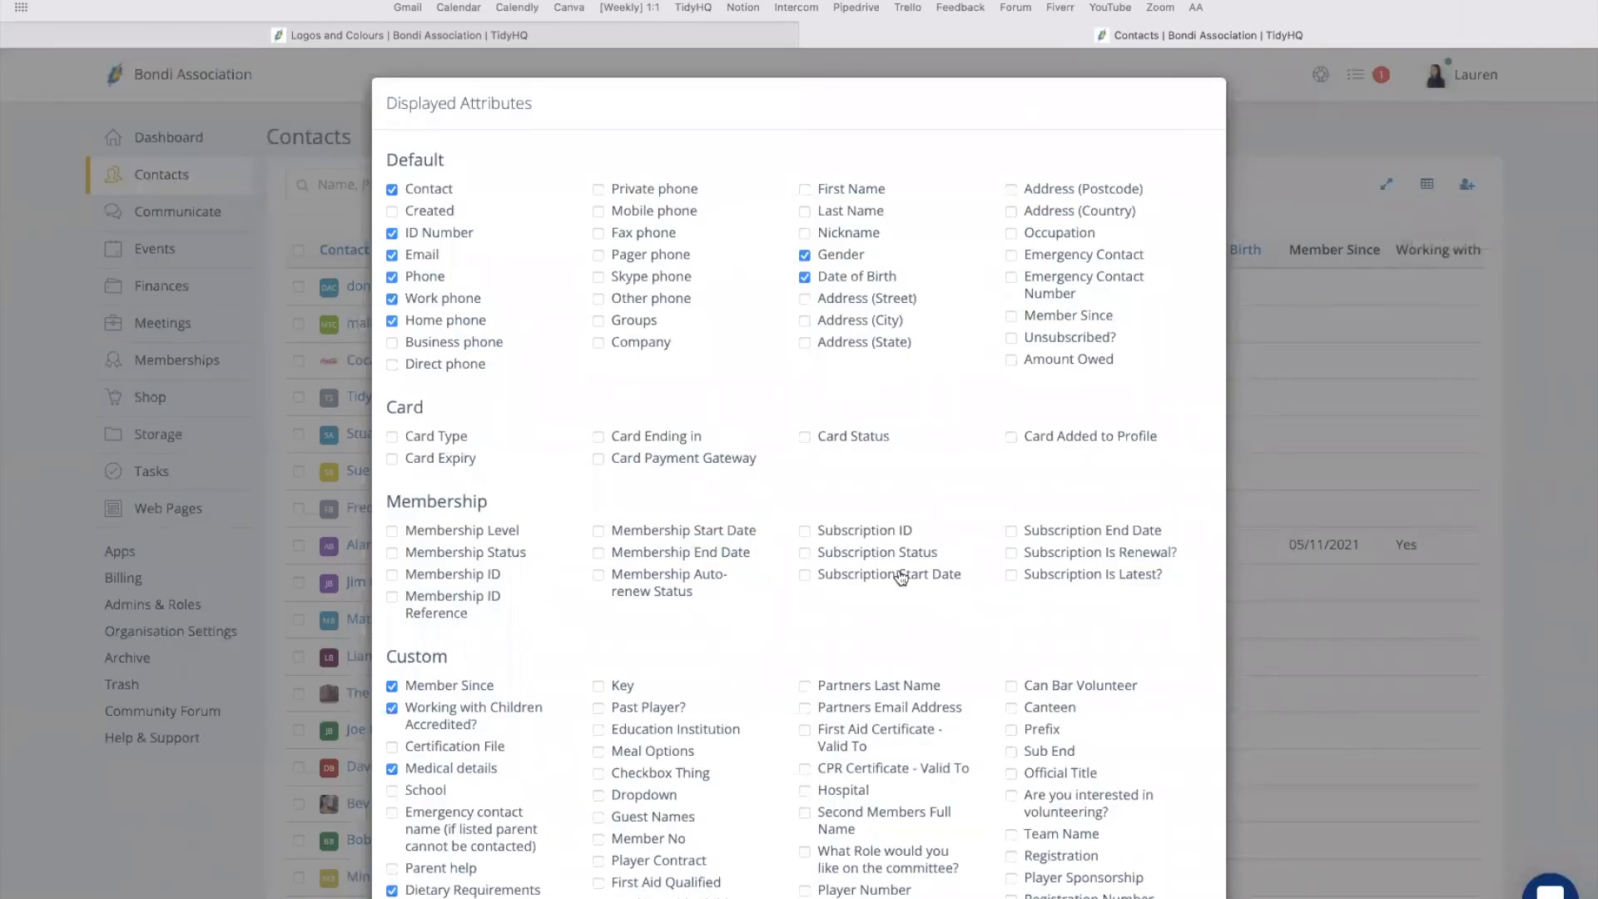
pyautogui.scroll(-3, 900, 575)
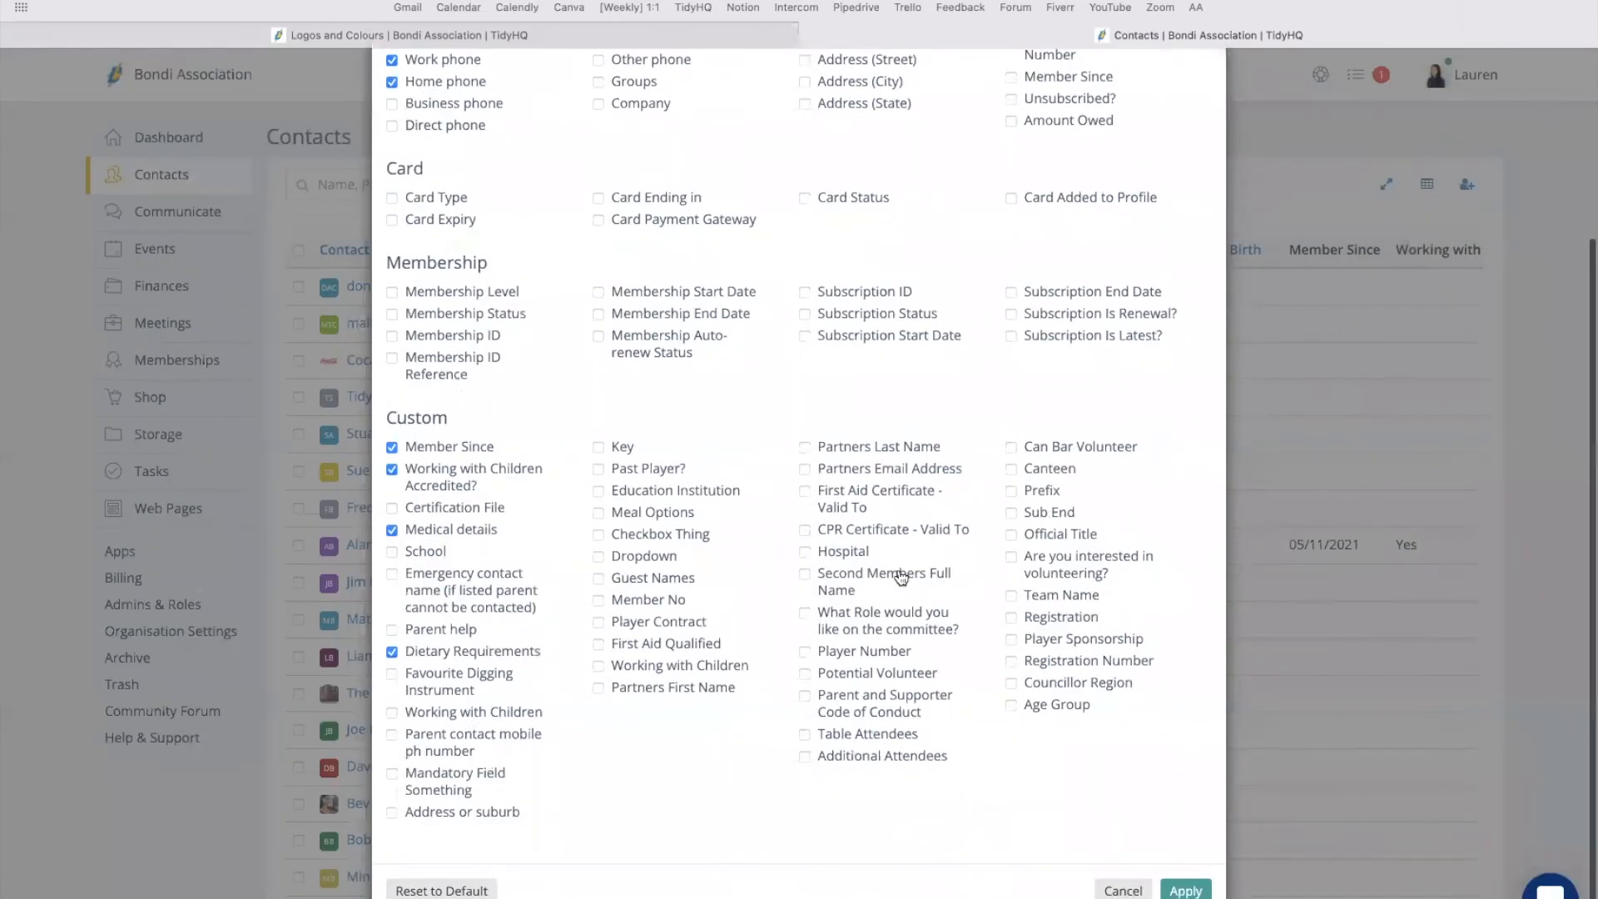
pyautogui.scroll(3, 900, 574)
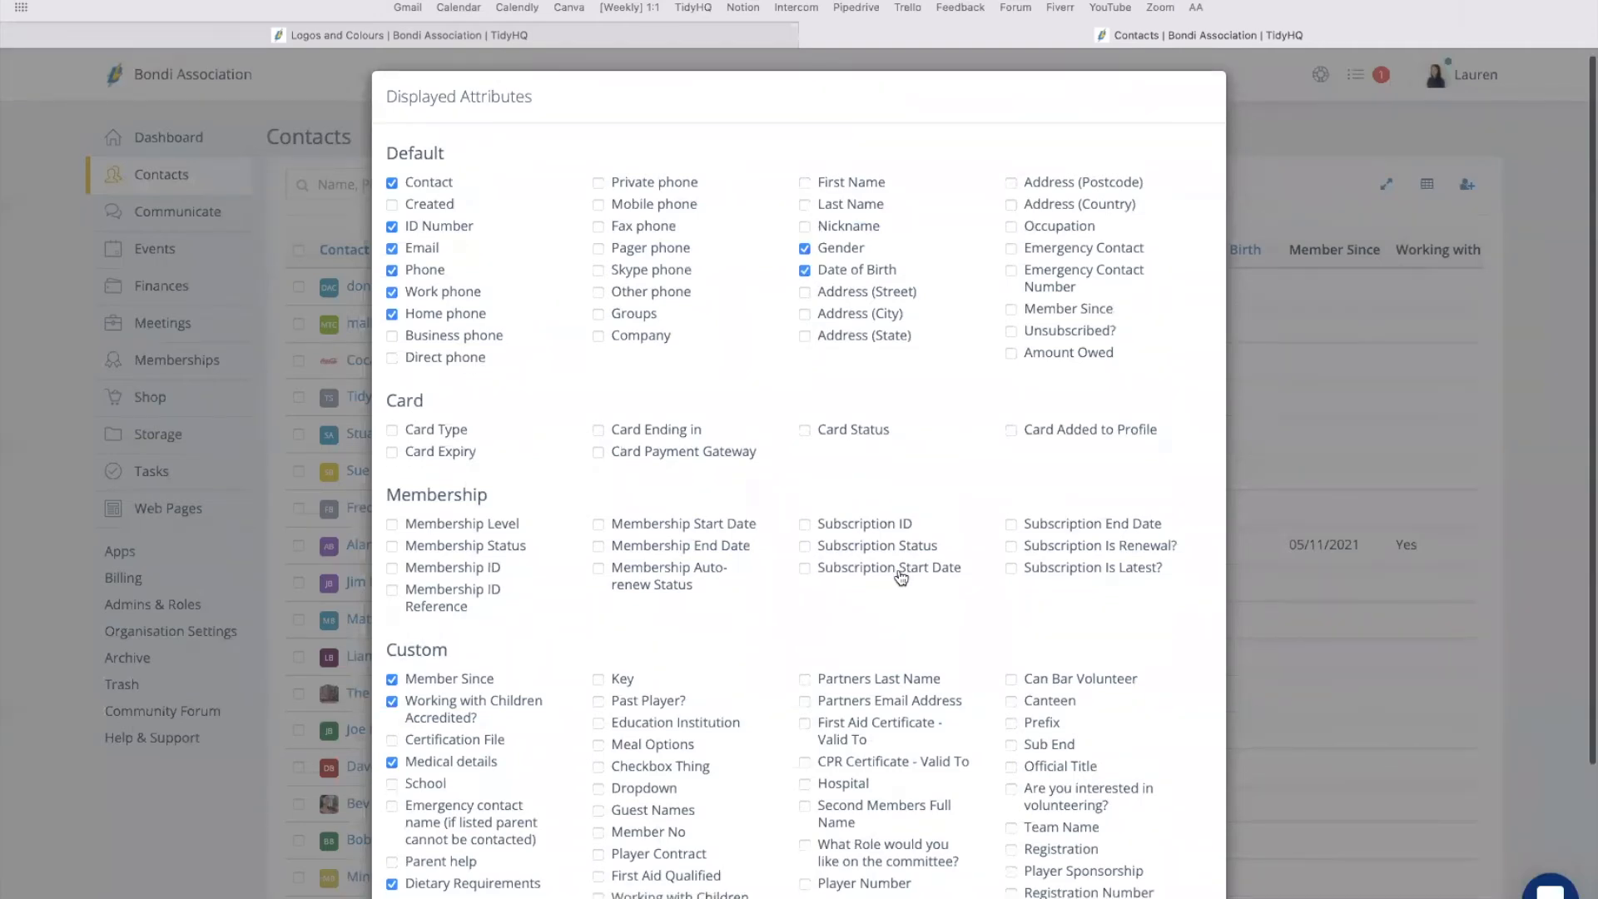
pyautogui.scroll(-3, 900, 577)
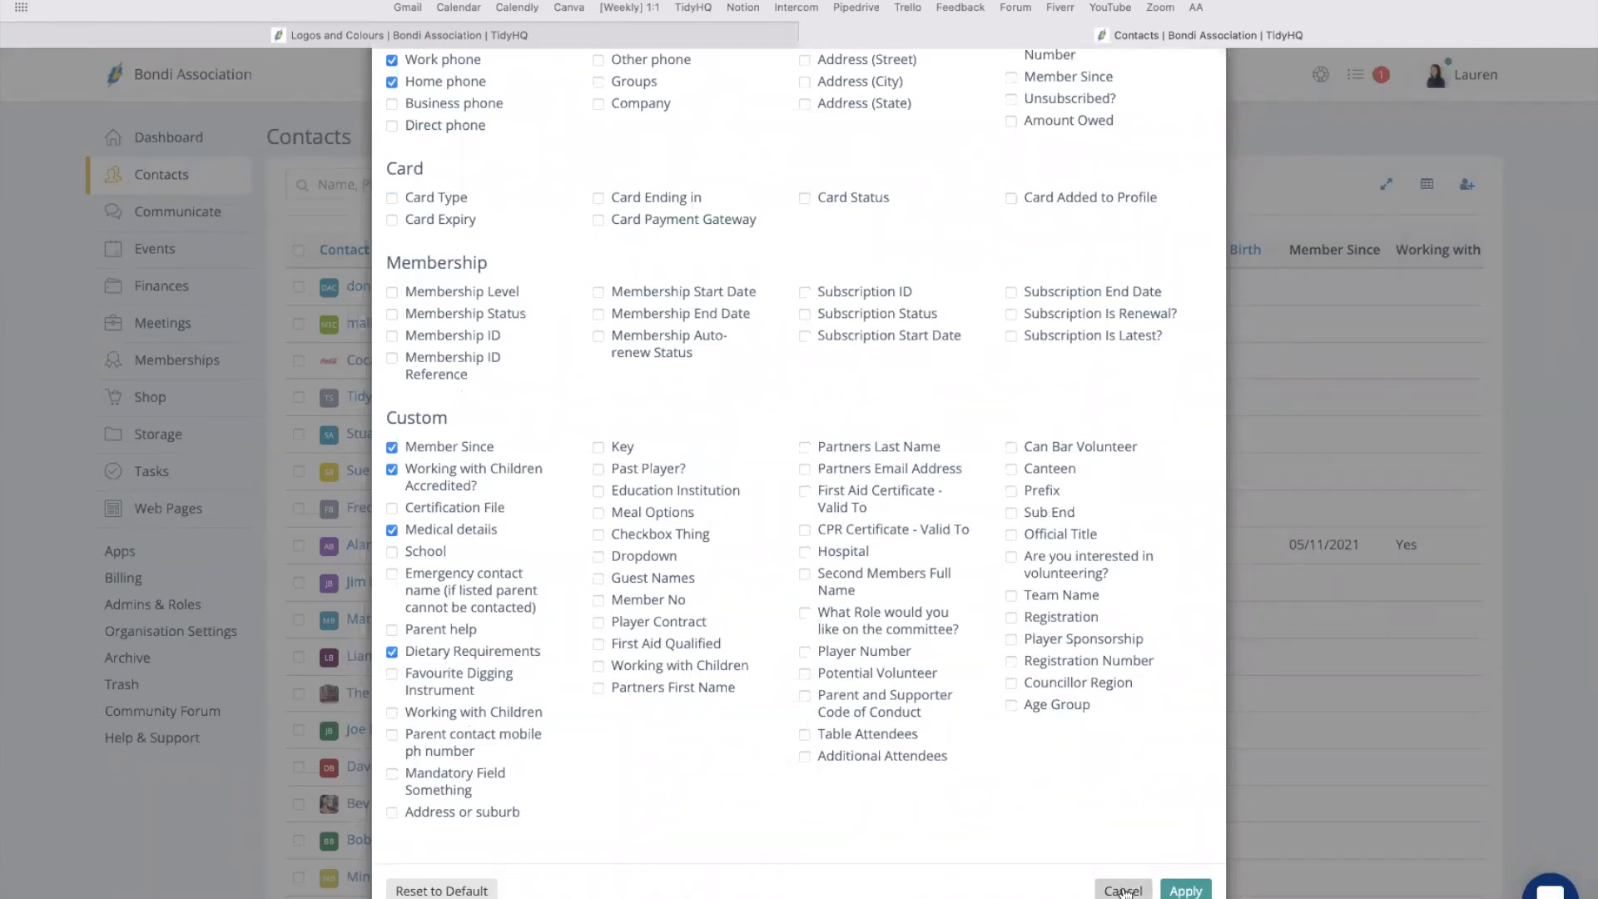
pyautogui.click(1122, 889)
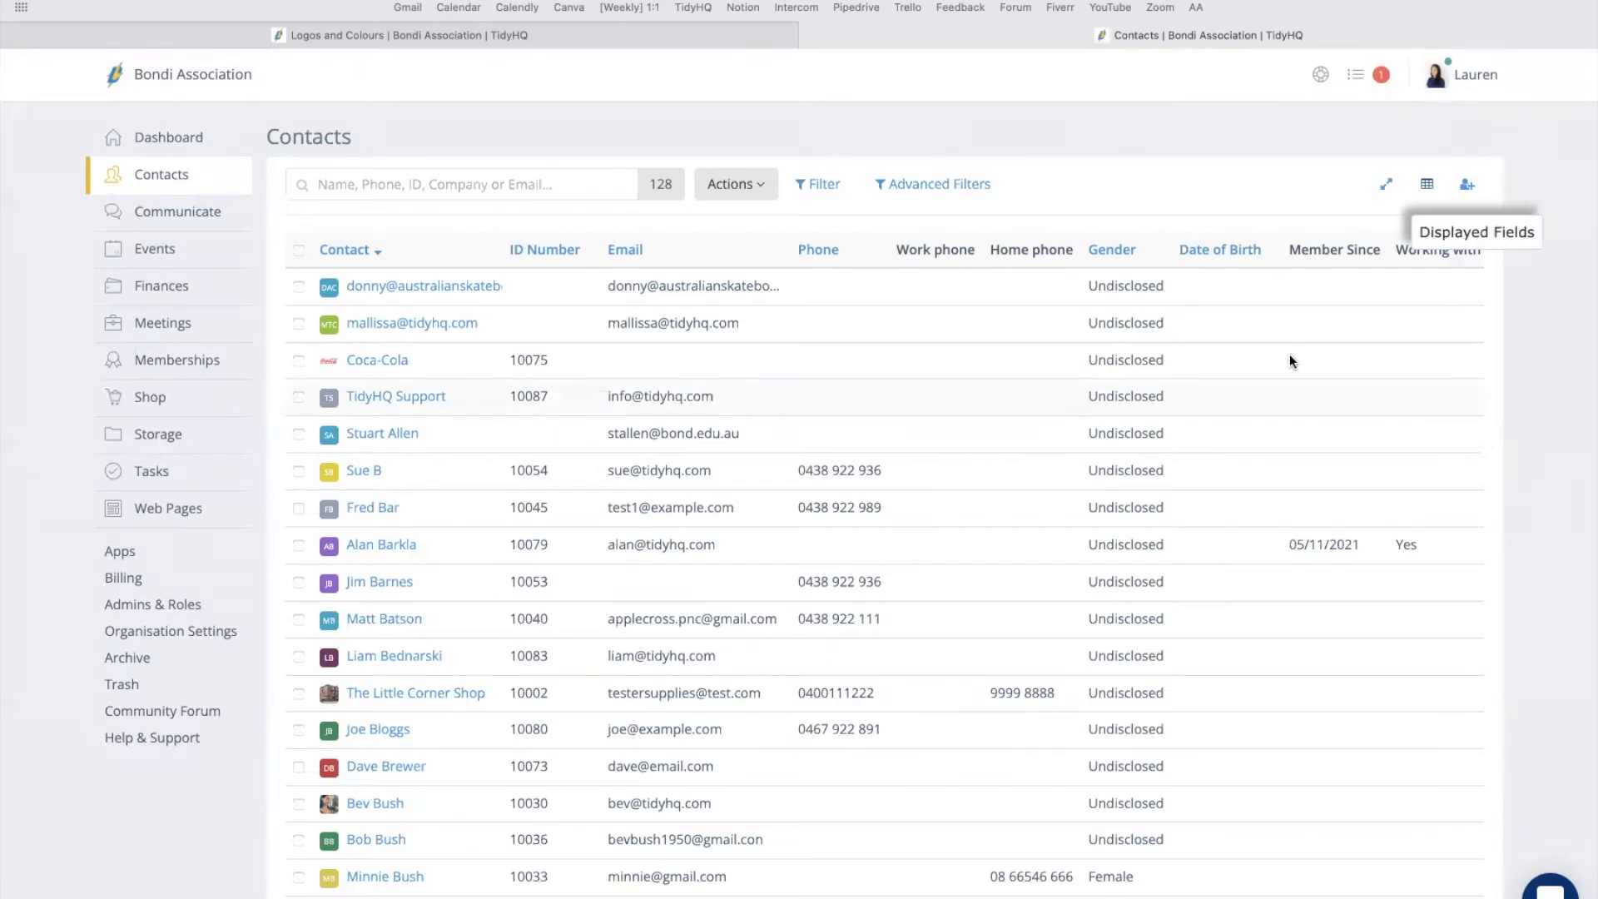
# Search the contacts by first name and review the money owed and transactions on the first match's Finances page.
pyautogui.click(546, 184)
pyautogui.write('john')
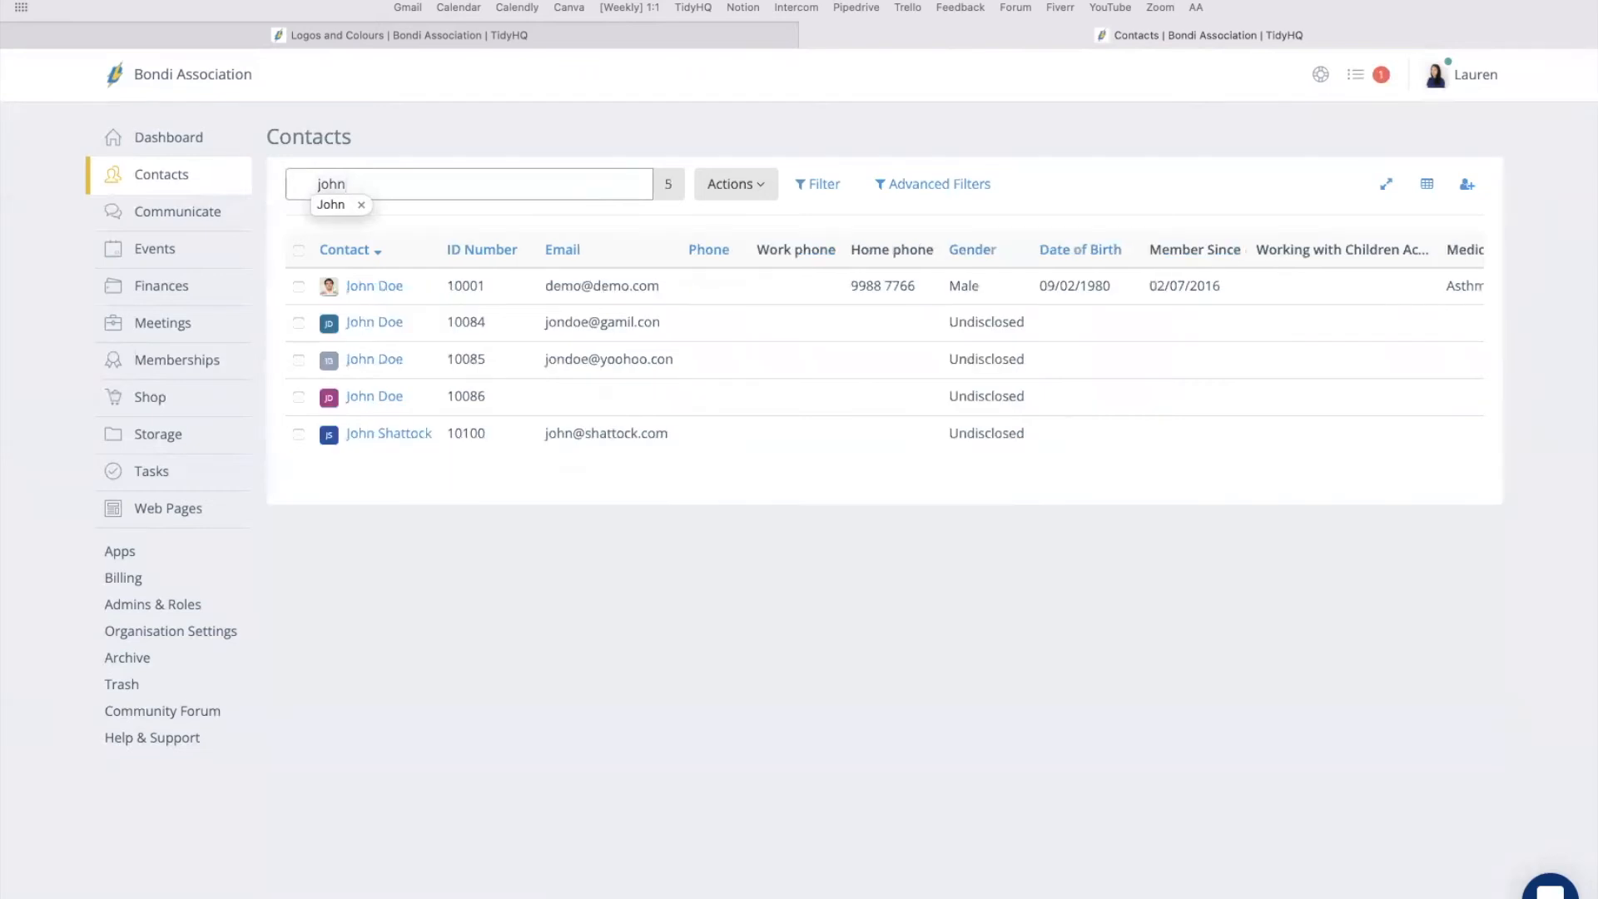
pyautogui.click(388, 286)
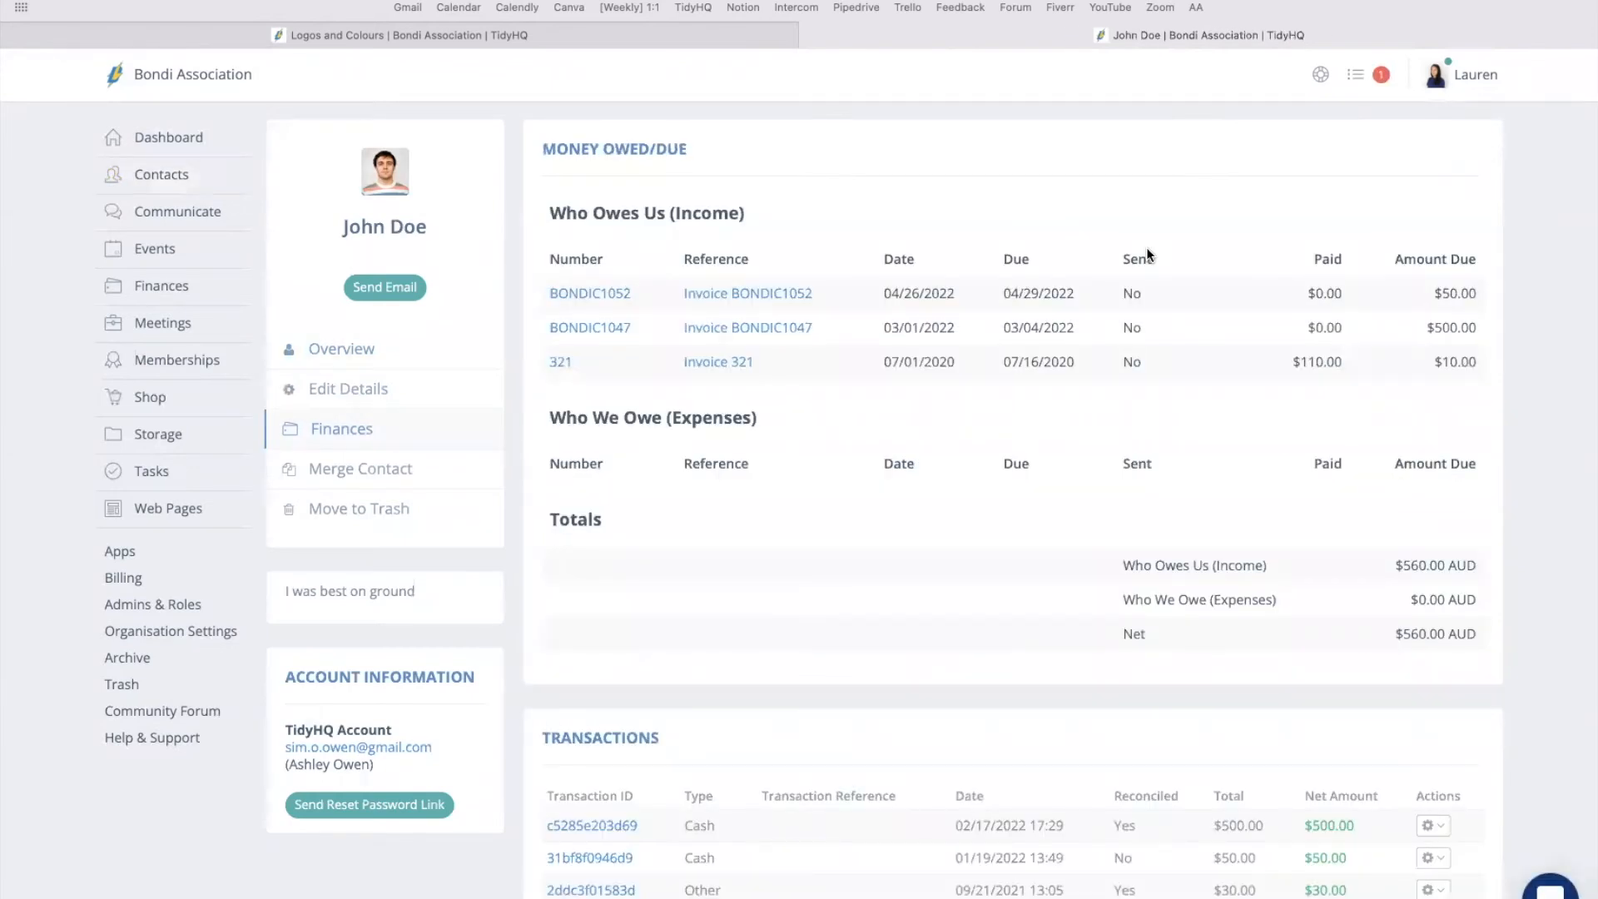
pyautogui.scroll(-6, 1152, 575)
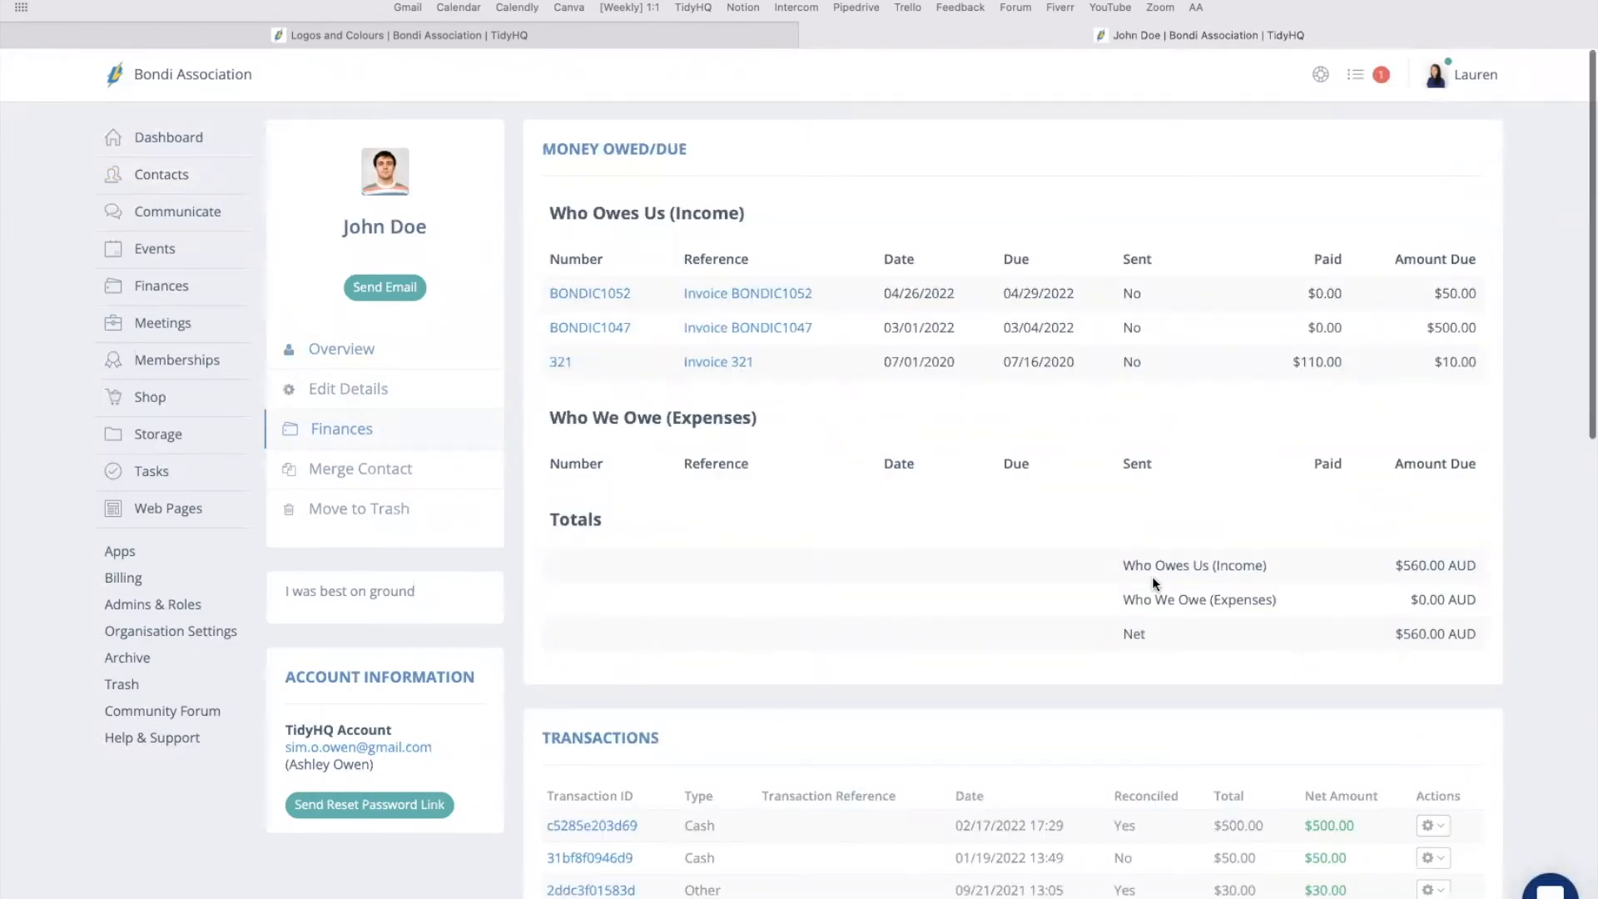
pyautogui.scroll(6, 1240, 601)
pyautogui.scroll(-15, 1240, 601)
pyautogui.scroll(18, 1240, 600)
# Return to all contacts and apply an advanced filter where Gender is Female.
pyautogui.moveTo(192, 176)
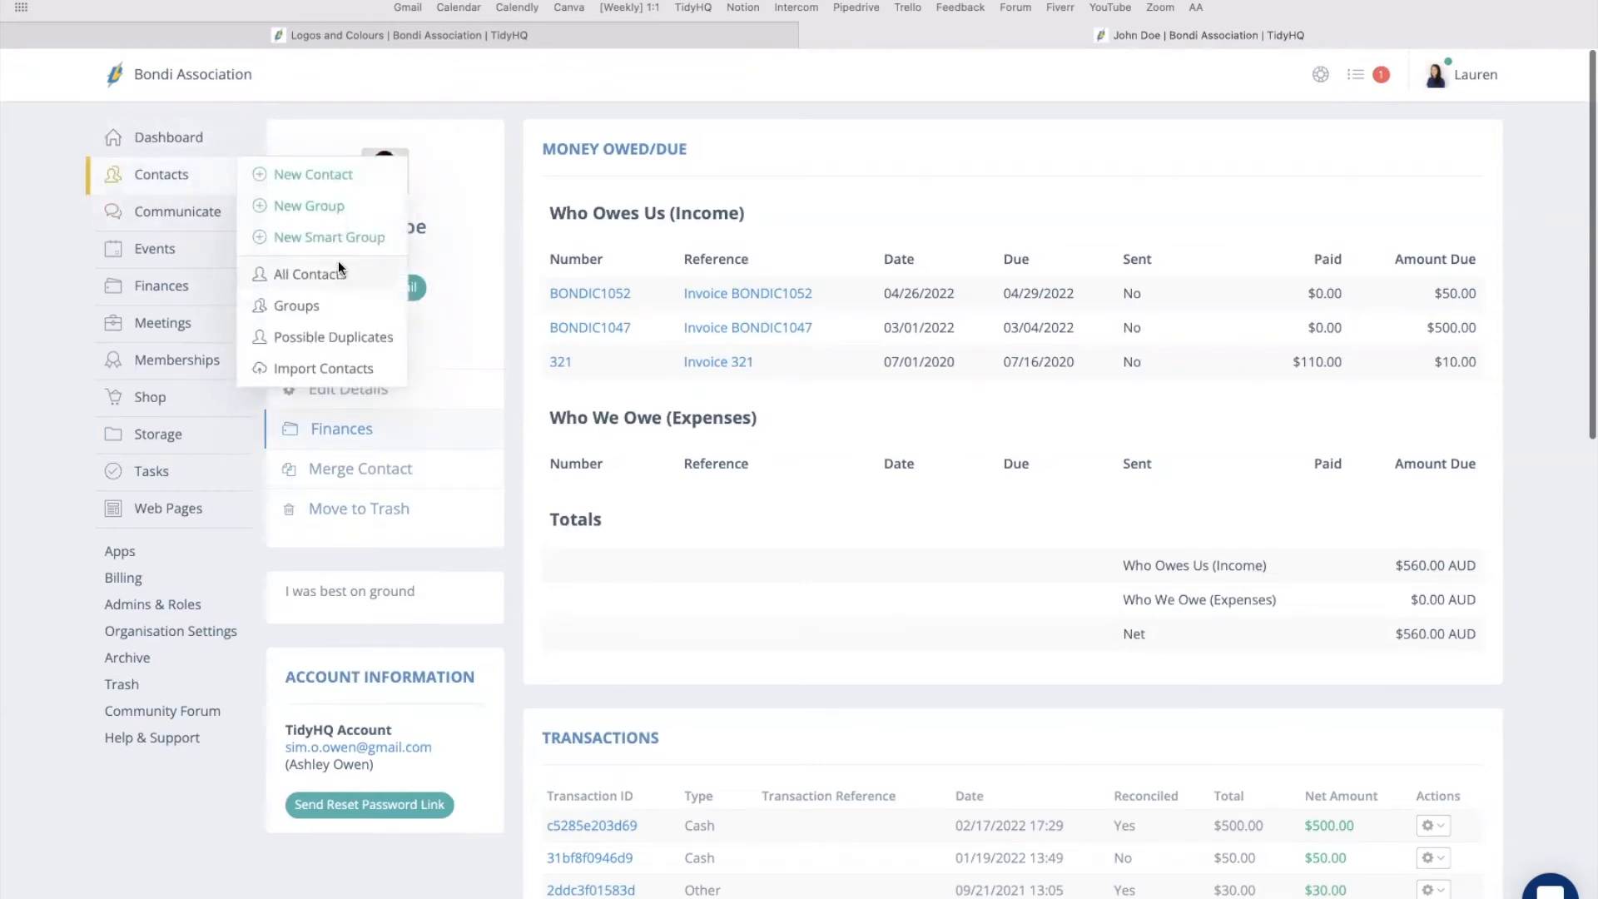
pyautogui.click(338, 268)
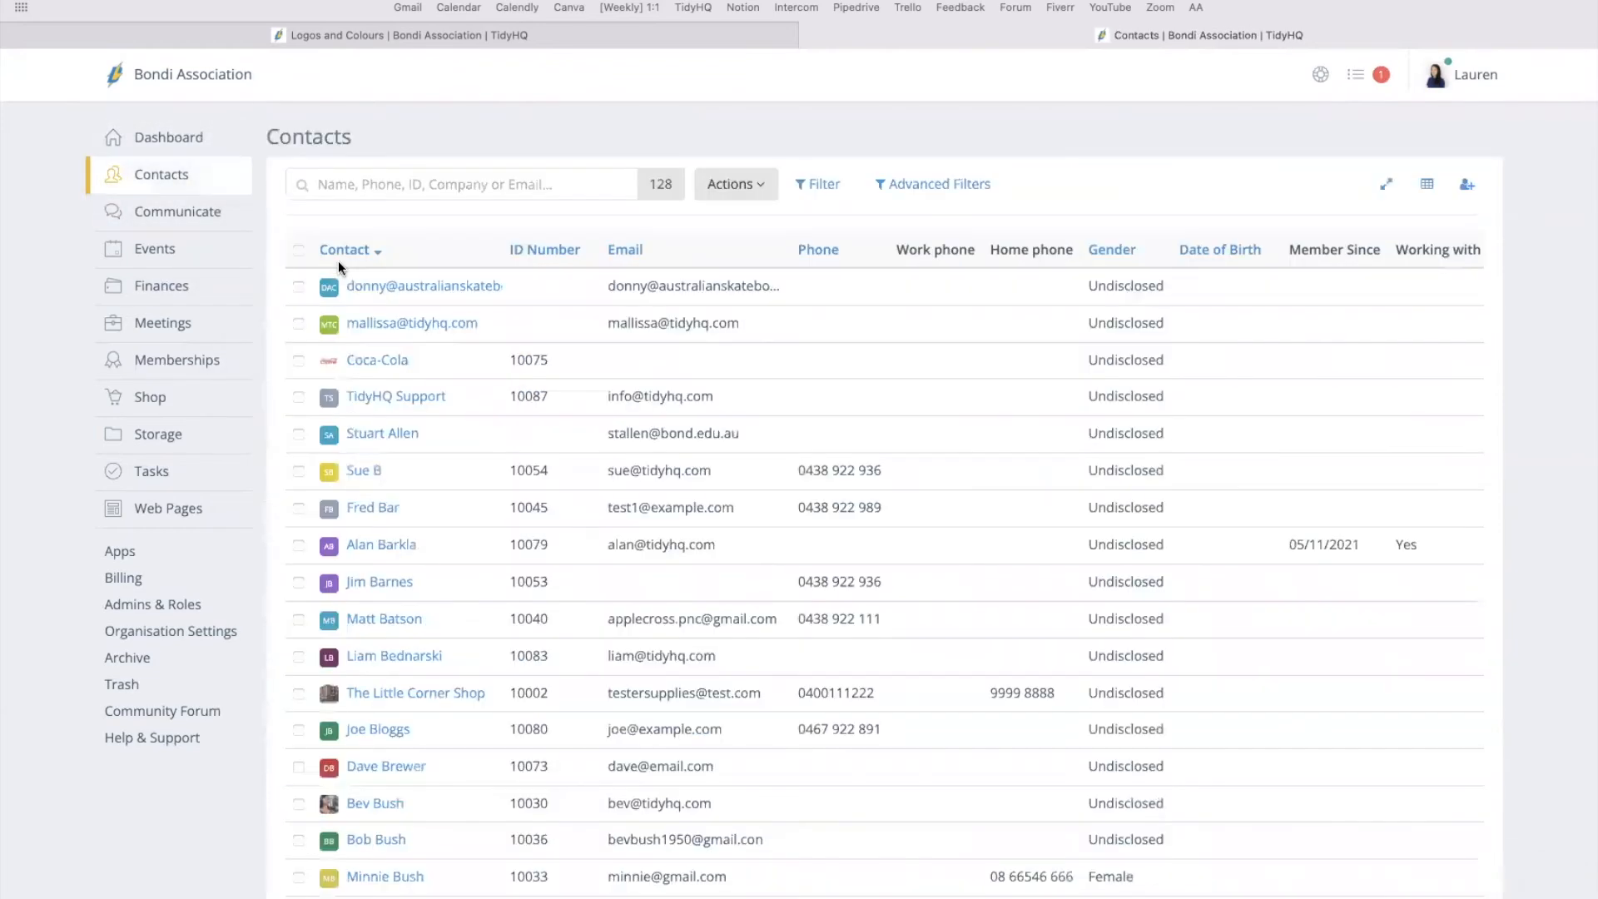
pyautogui.click(901, 188)
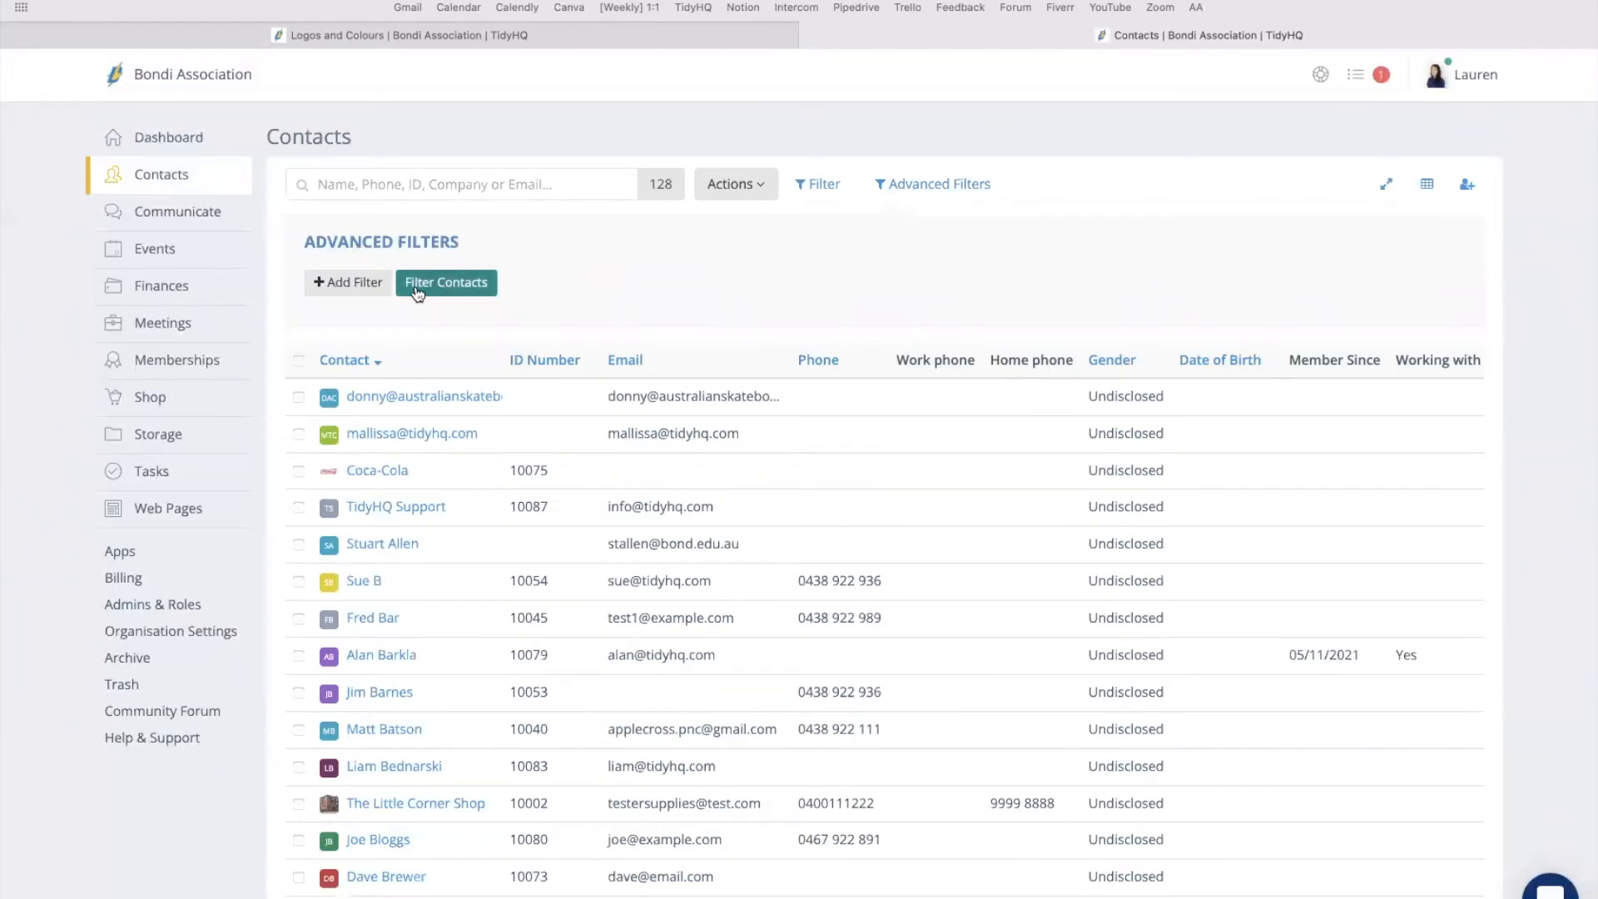
pyautogui.click(354, 285)
pyautogui.moveTo(388, 338)
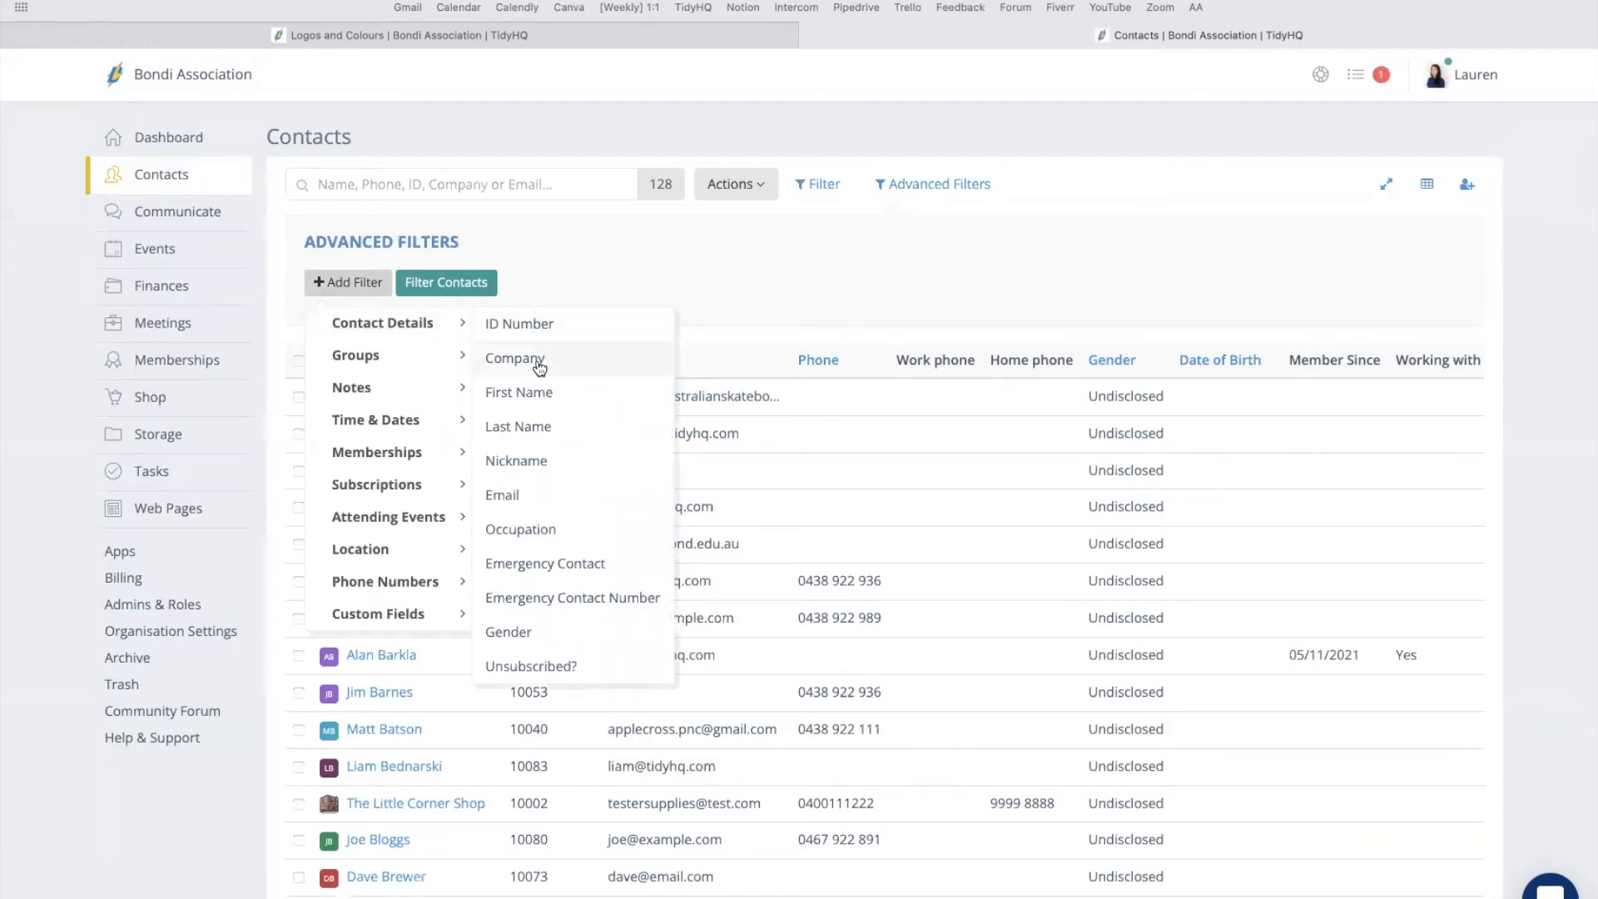
pyautogui.click(527, 631)
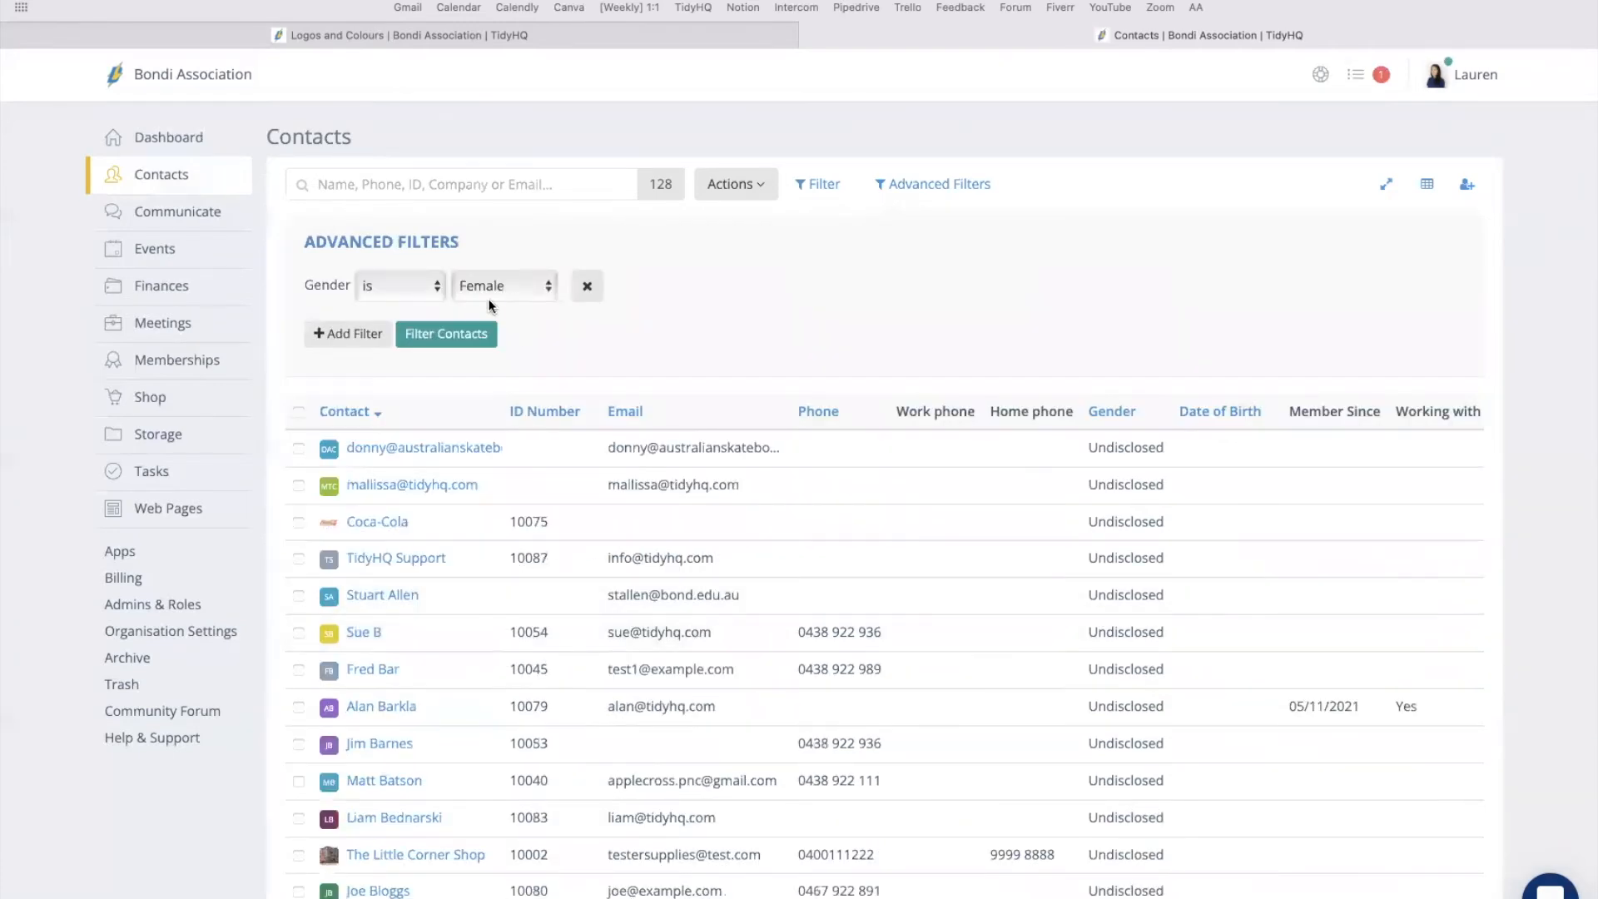
pyautogui.click(483, 337)
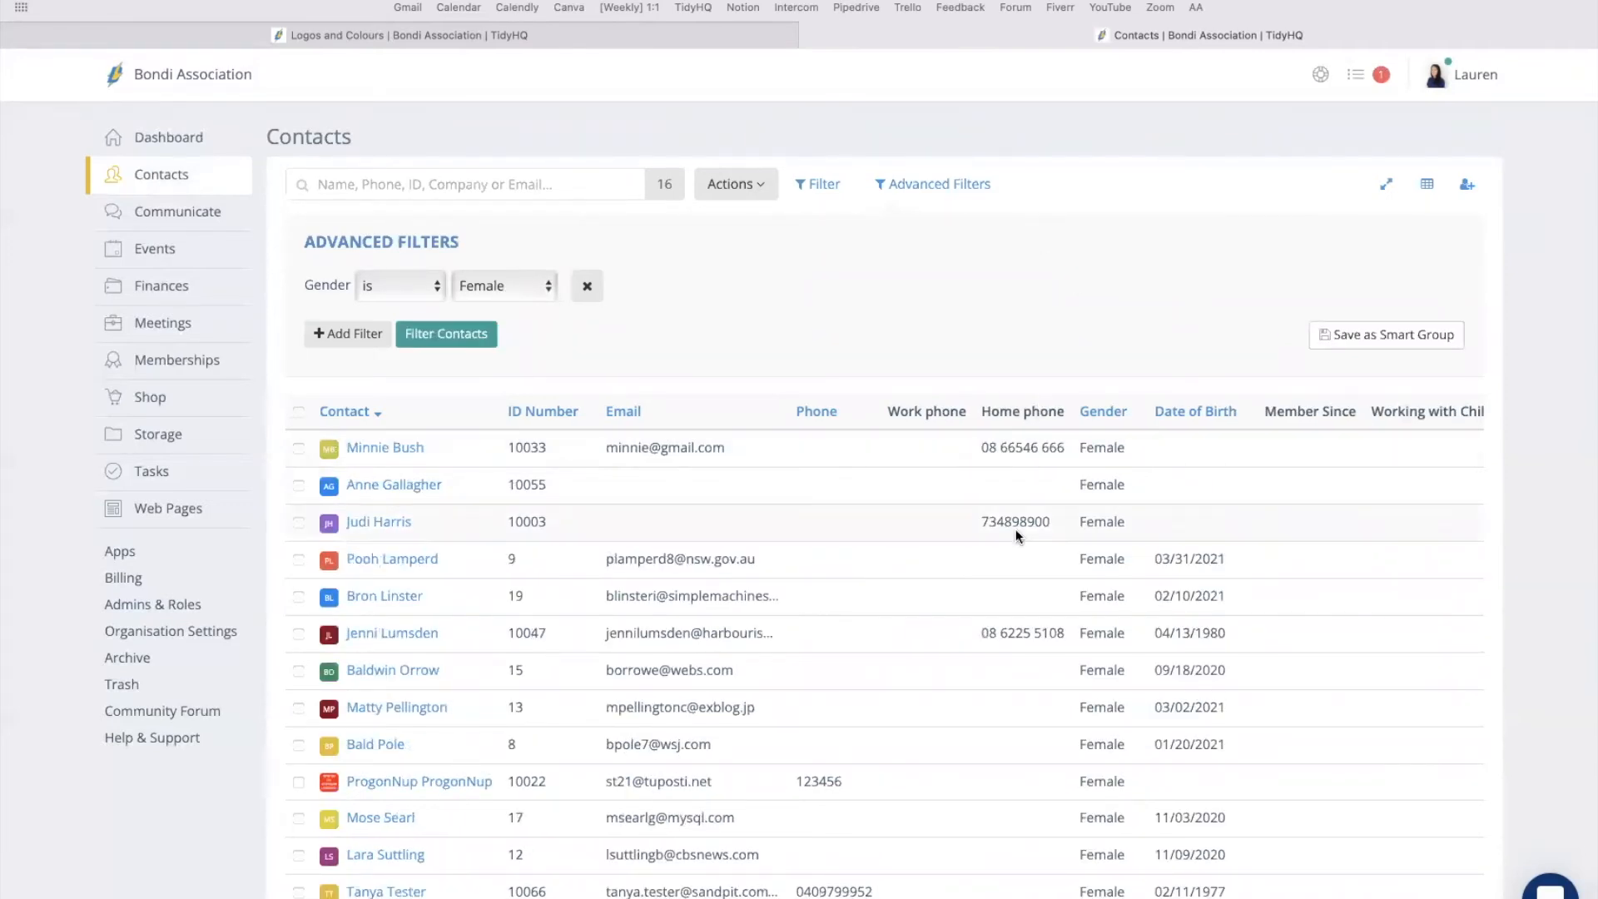
pyautogui.scroll(-2, 1015, 531)
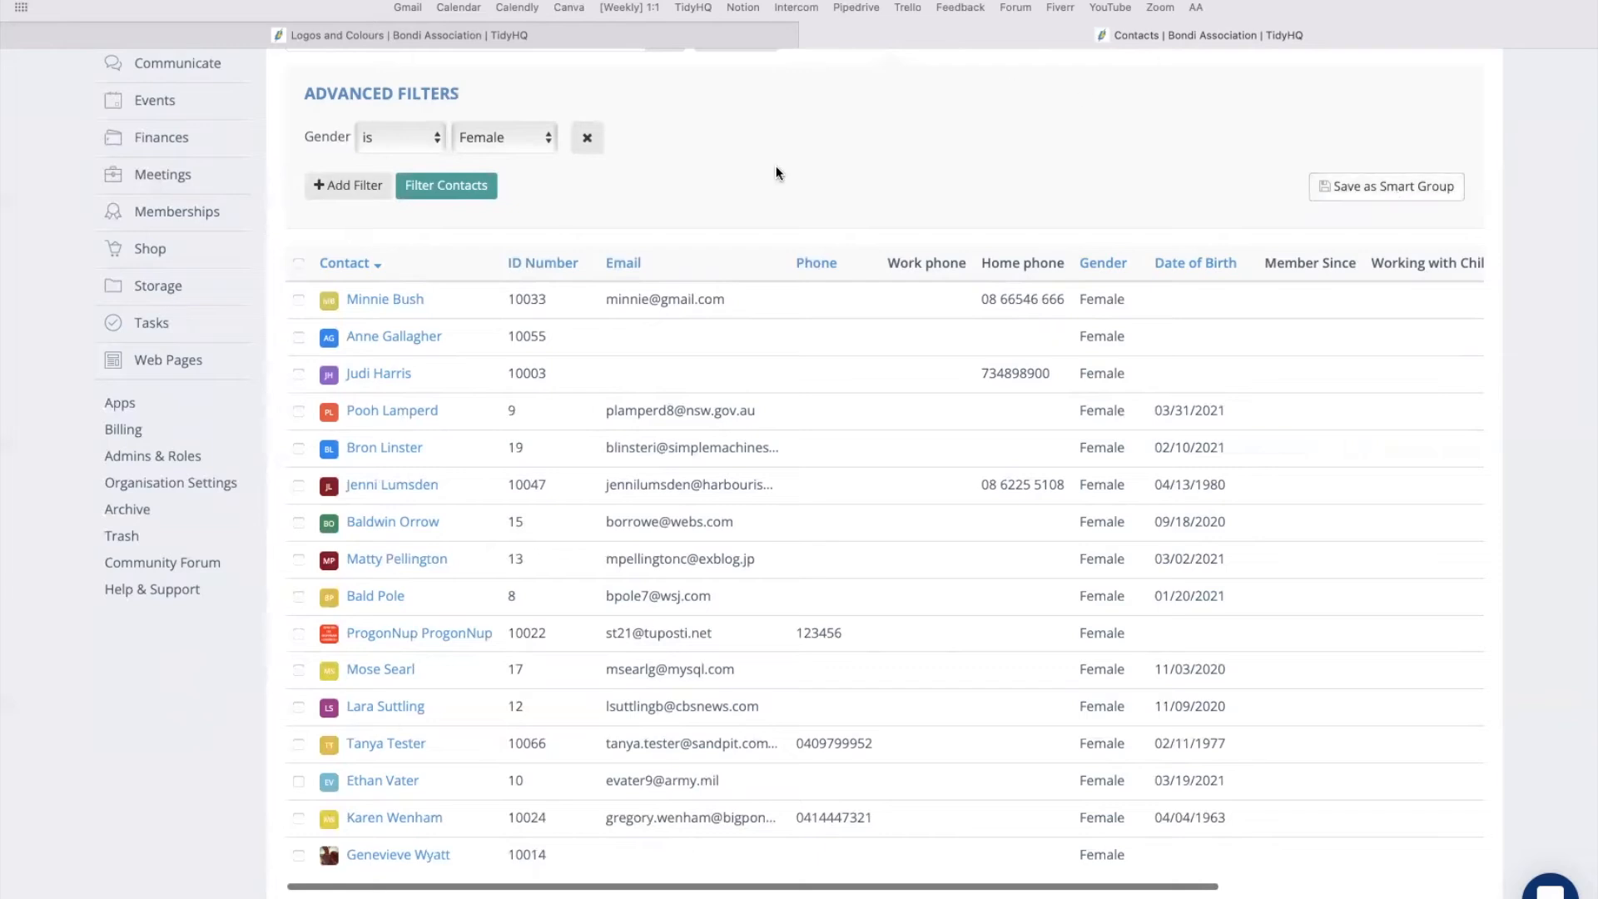
pyautogui.scroll(3, 776, 170)
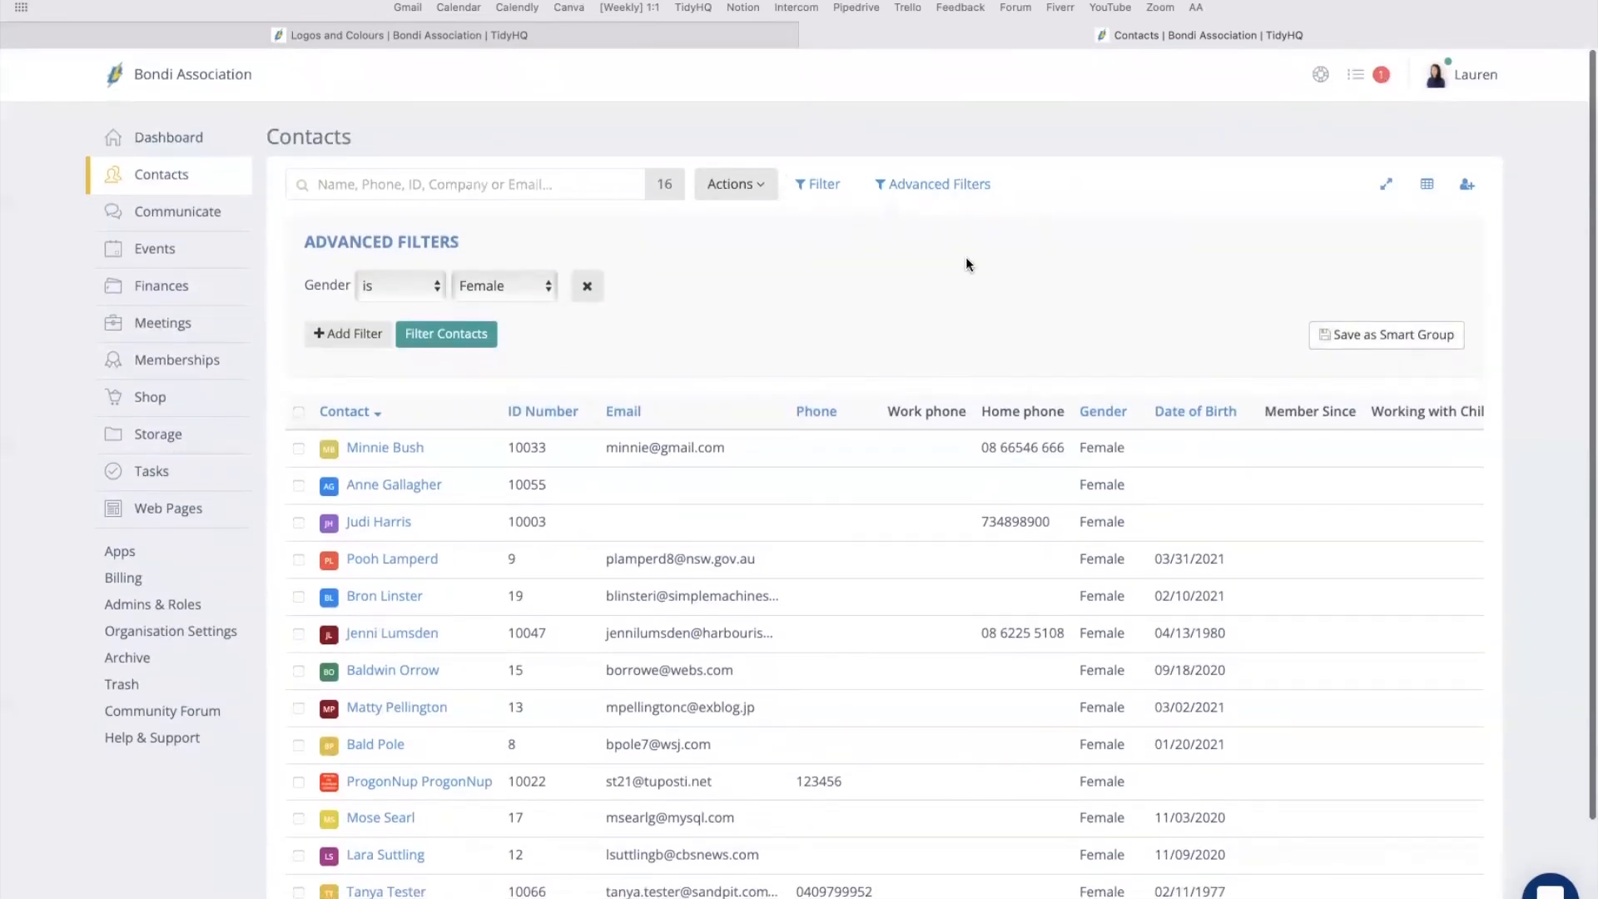
# Open the contact Groups list and browse through its standard and smart groups.
pyautogui.moveTo(193, 187)
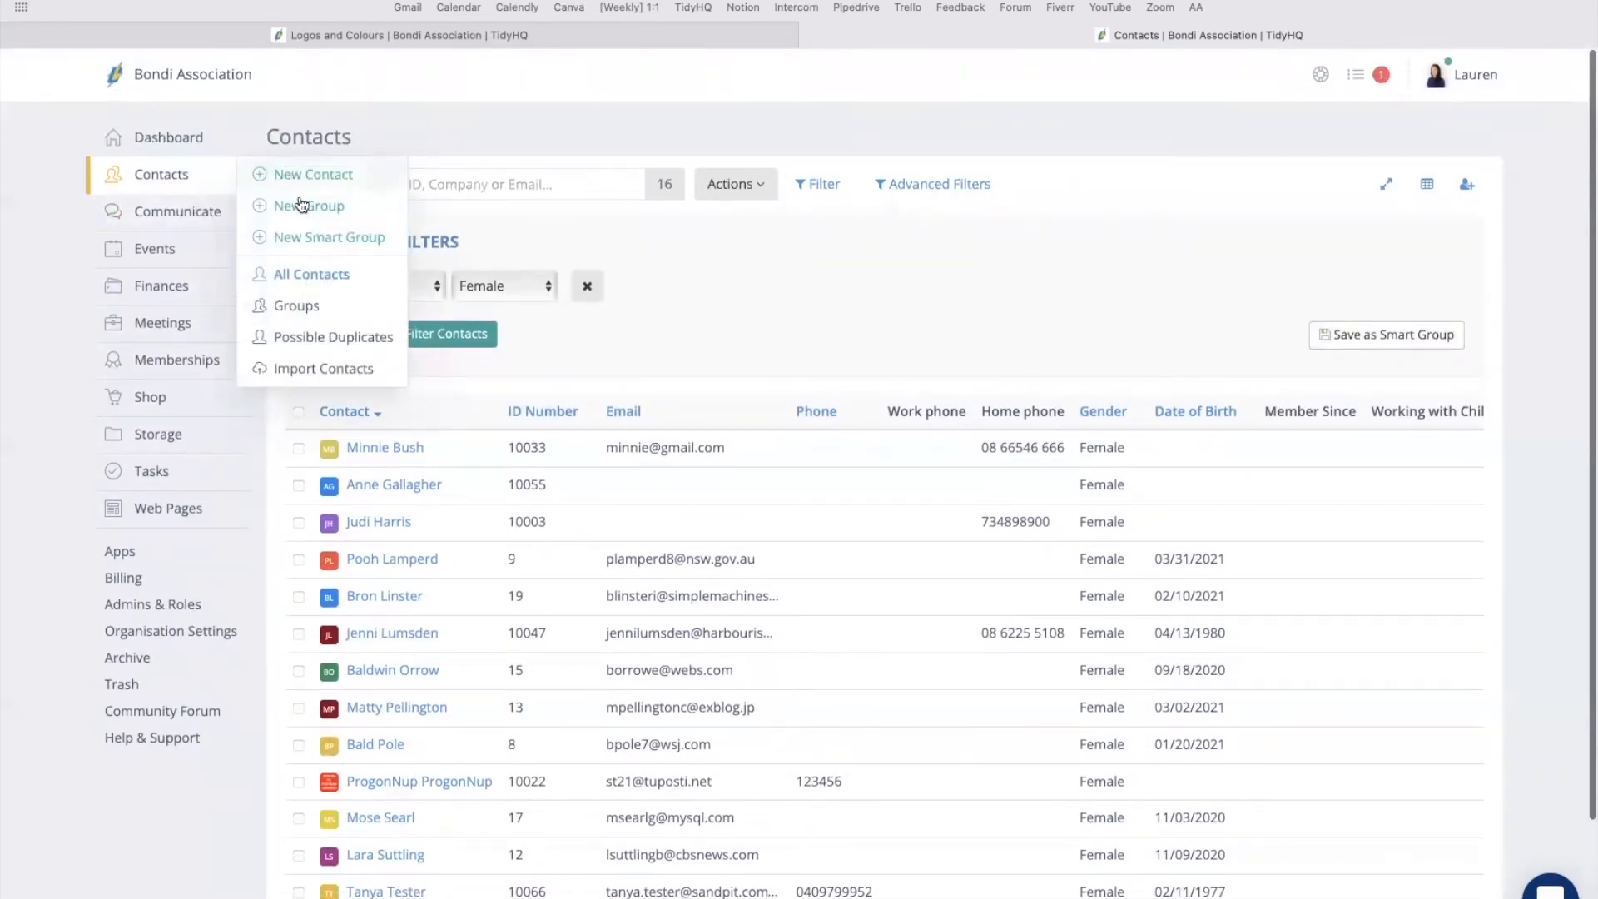
pyautogui.click(313, 312)
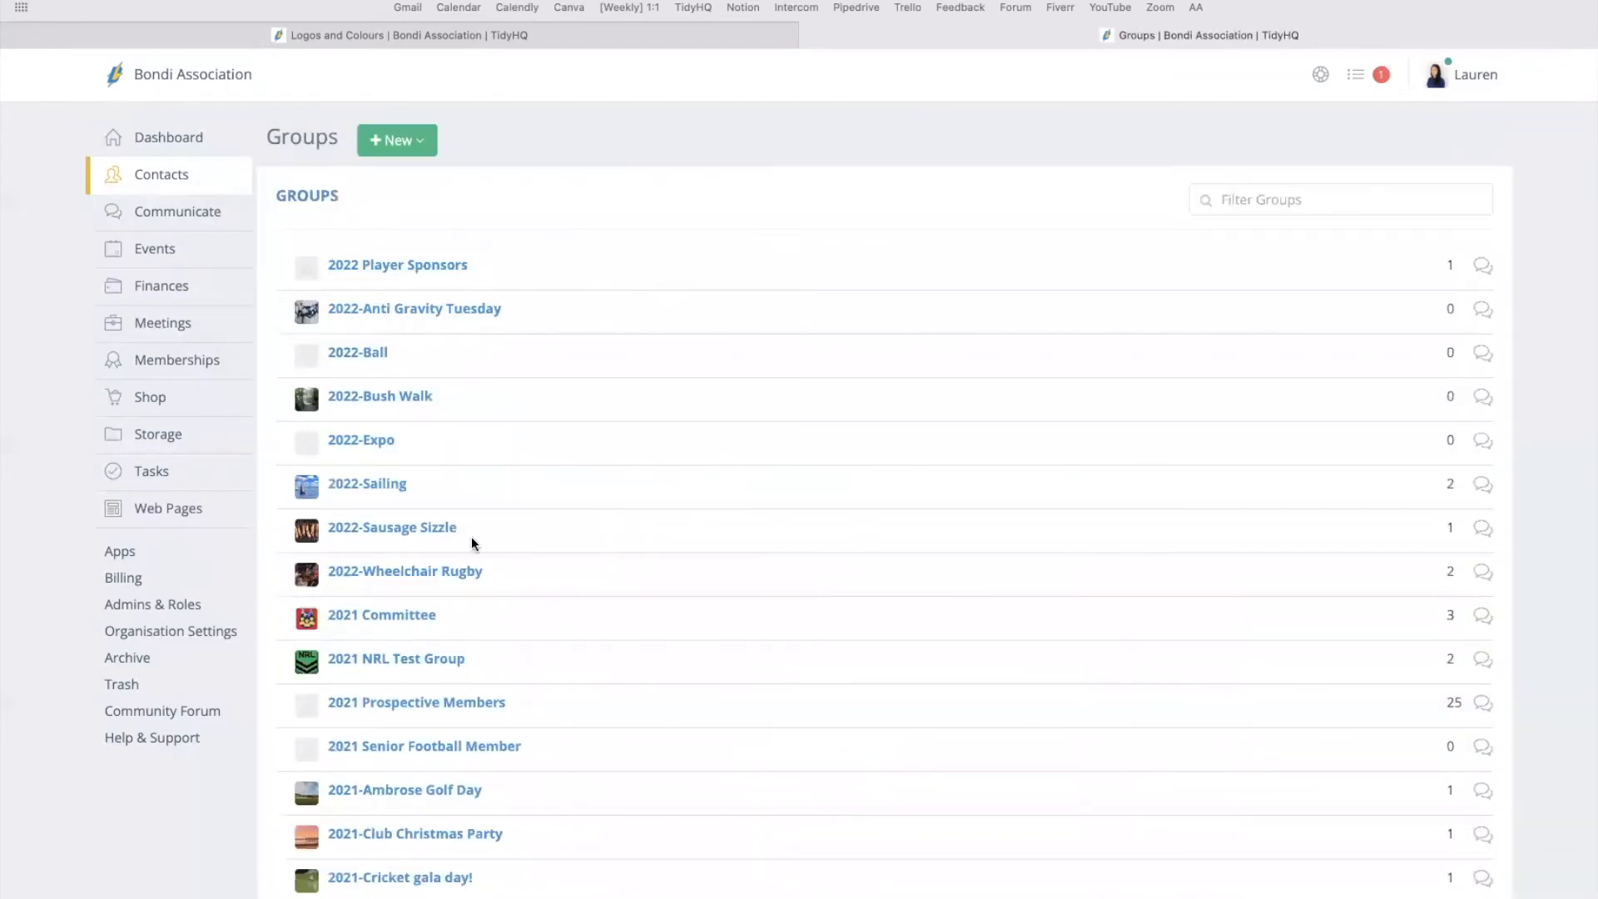
pyautogui.scroll(-20, 542, 696)
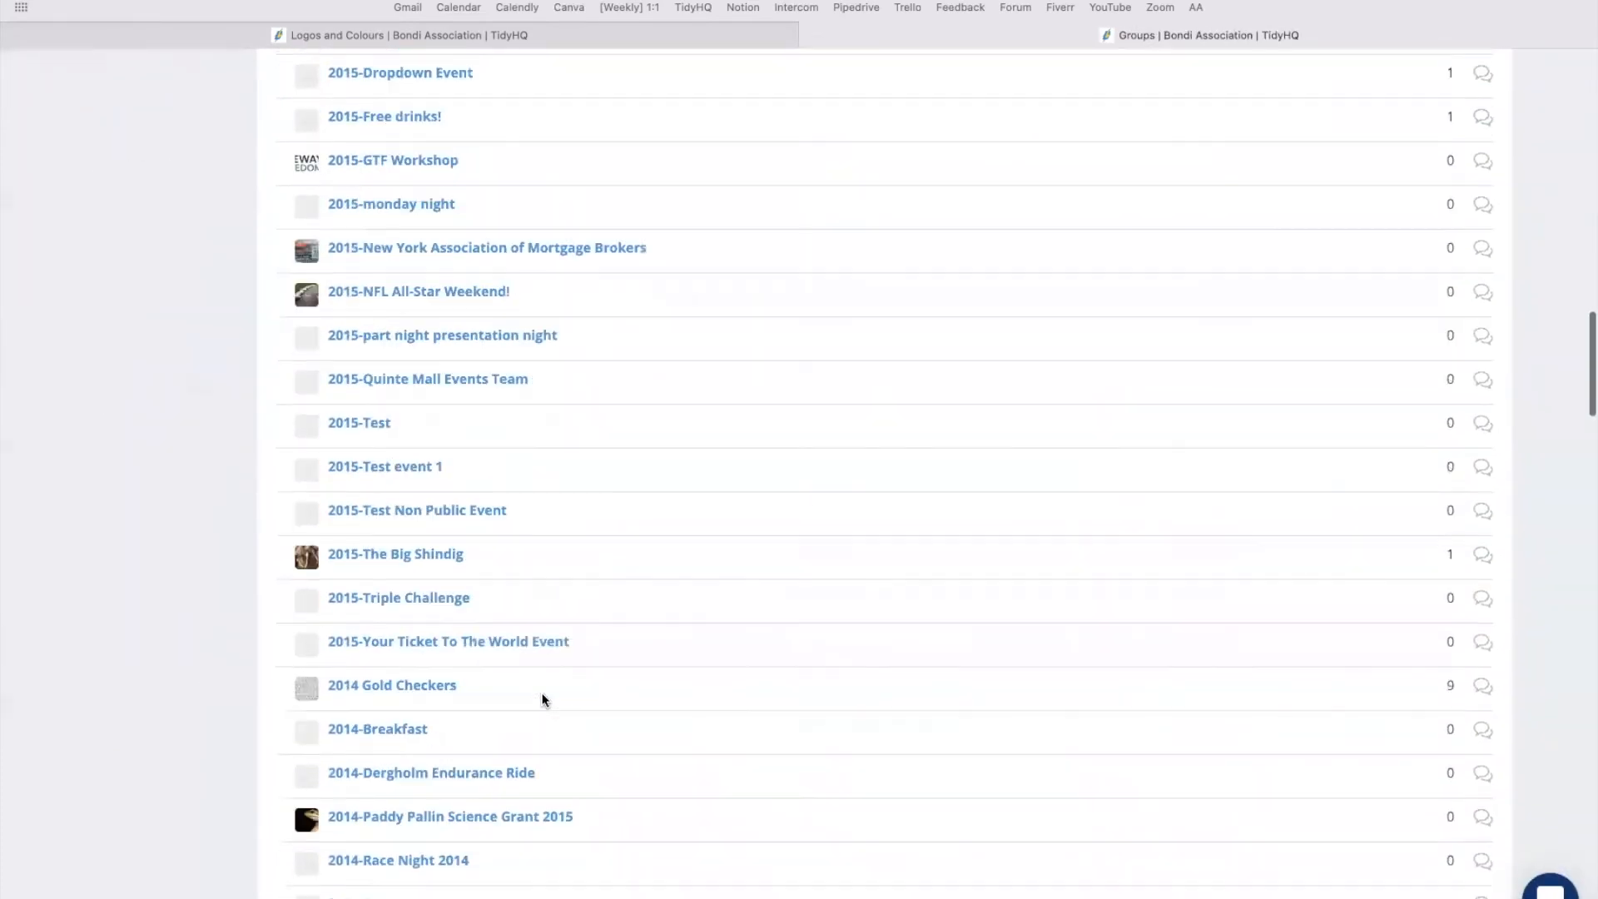
pyautogui.scroll(20, 542, 699)
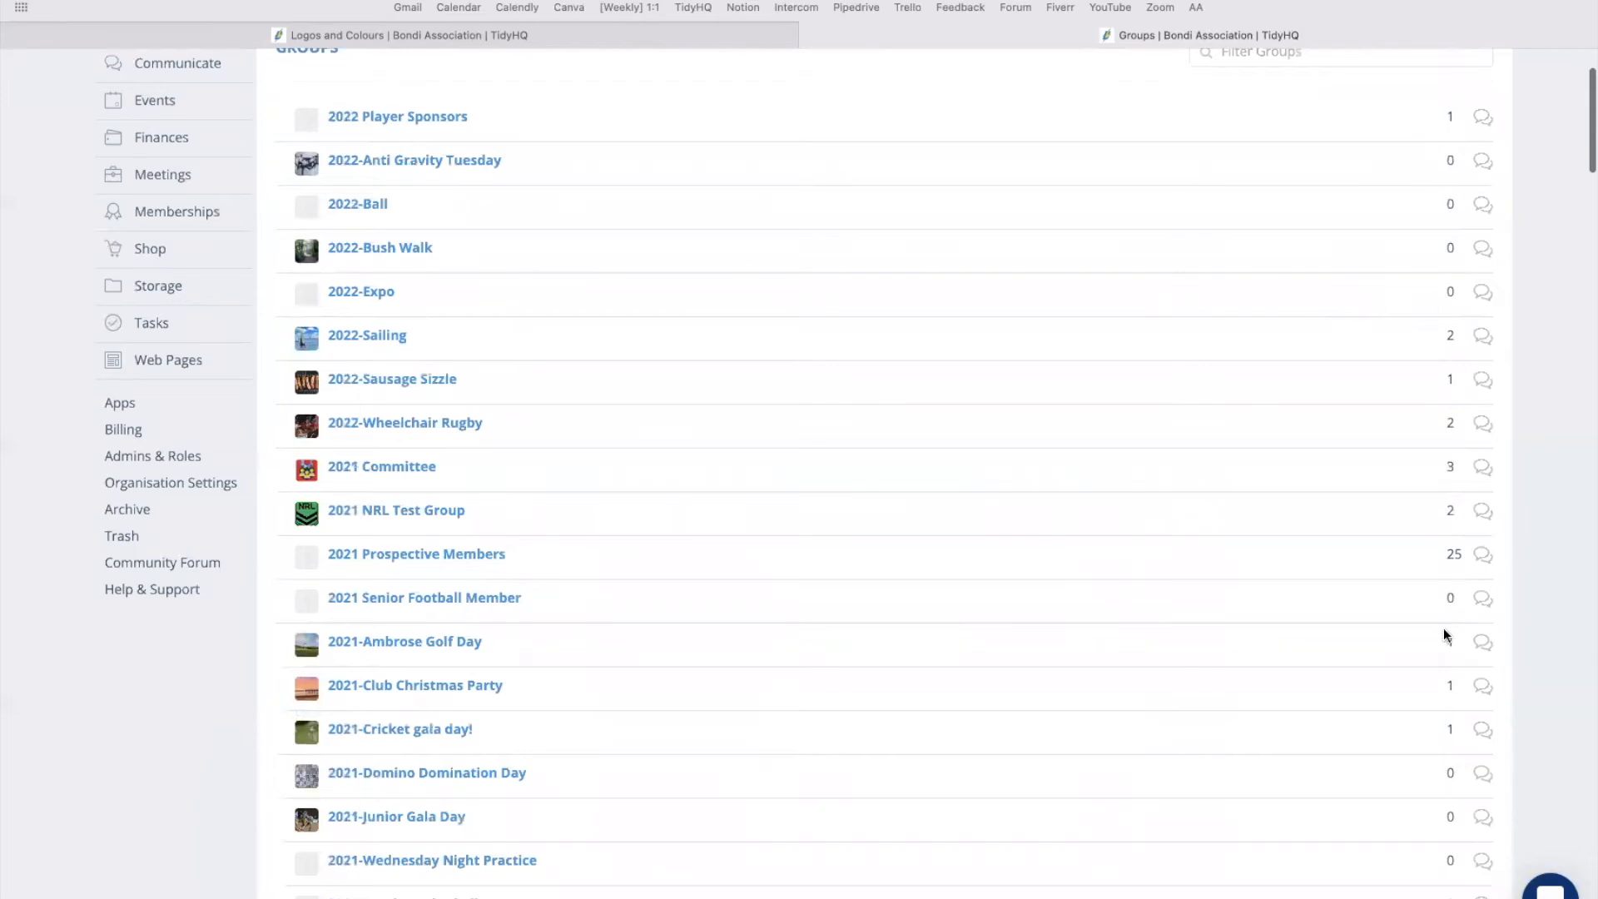
pyautogui.scroll(-10, 1425, 851)
pyautogui.scroll(-20, 1426, 857)
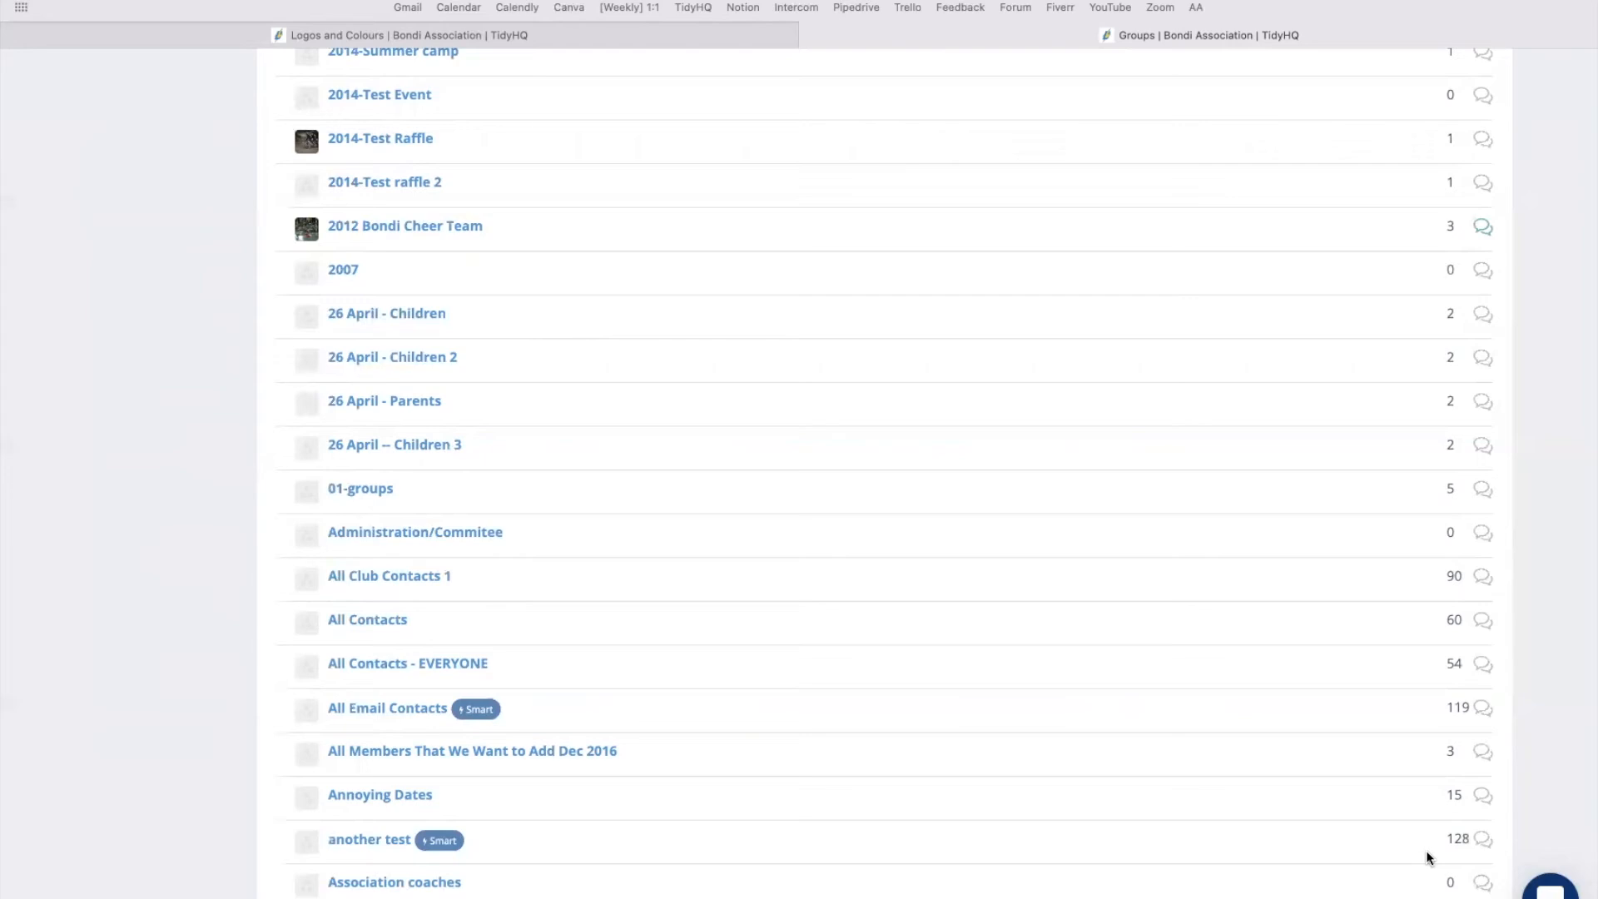
# Open a new standard group form and review its populate-from choices and group messaging option, leaving messaging off.
pyautogui.scroll(20, 1426, 858)
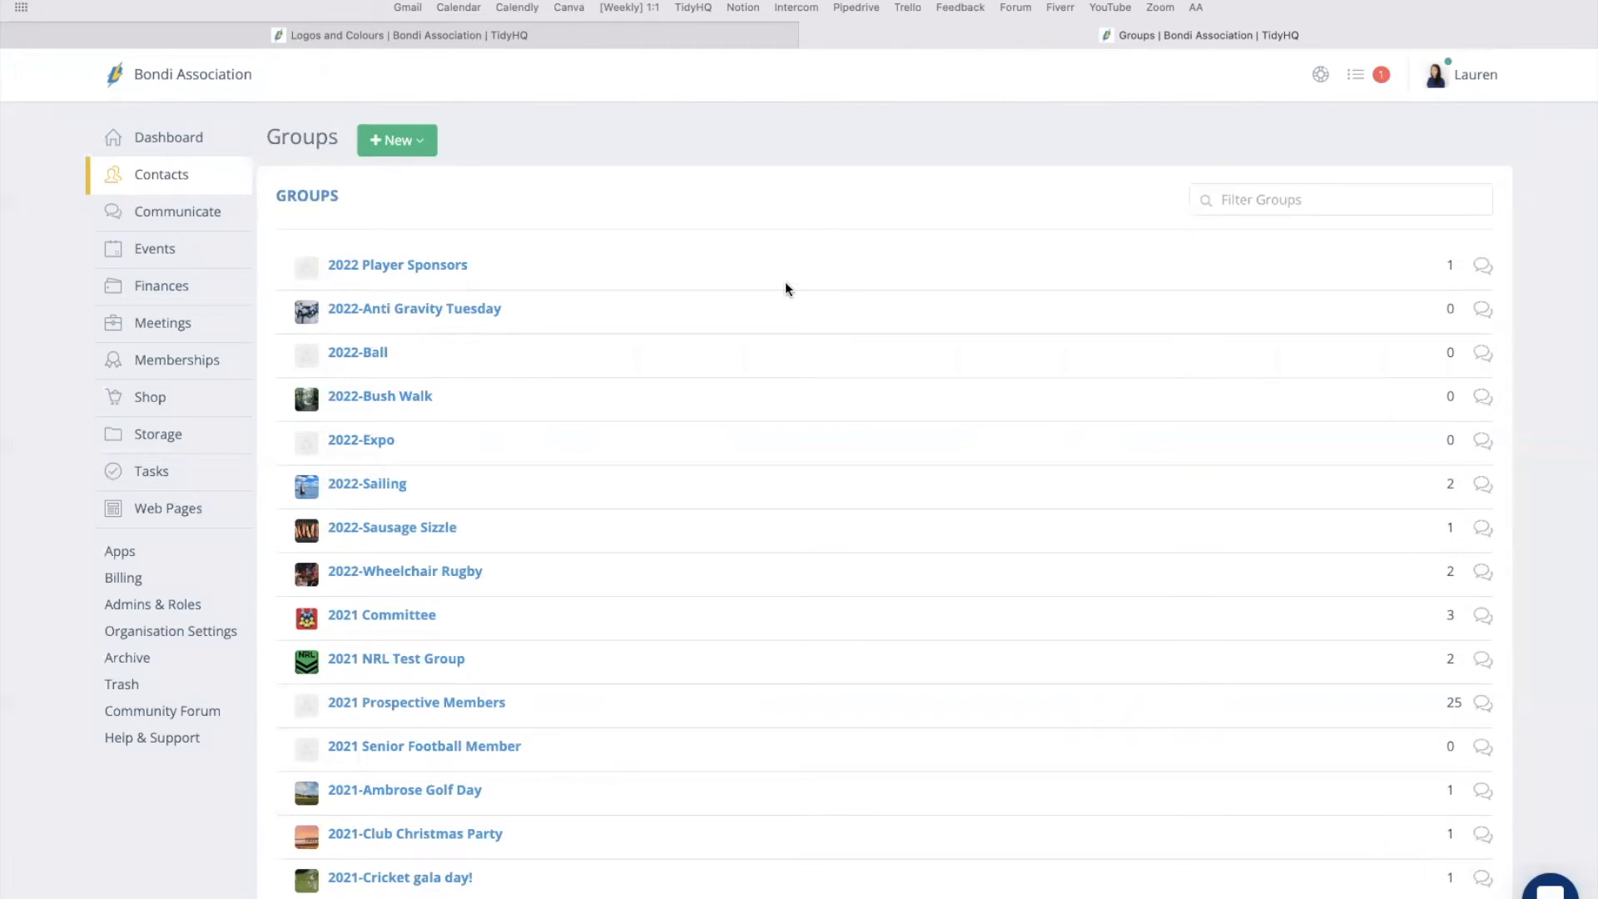
pyautogui.click(415, 144)
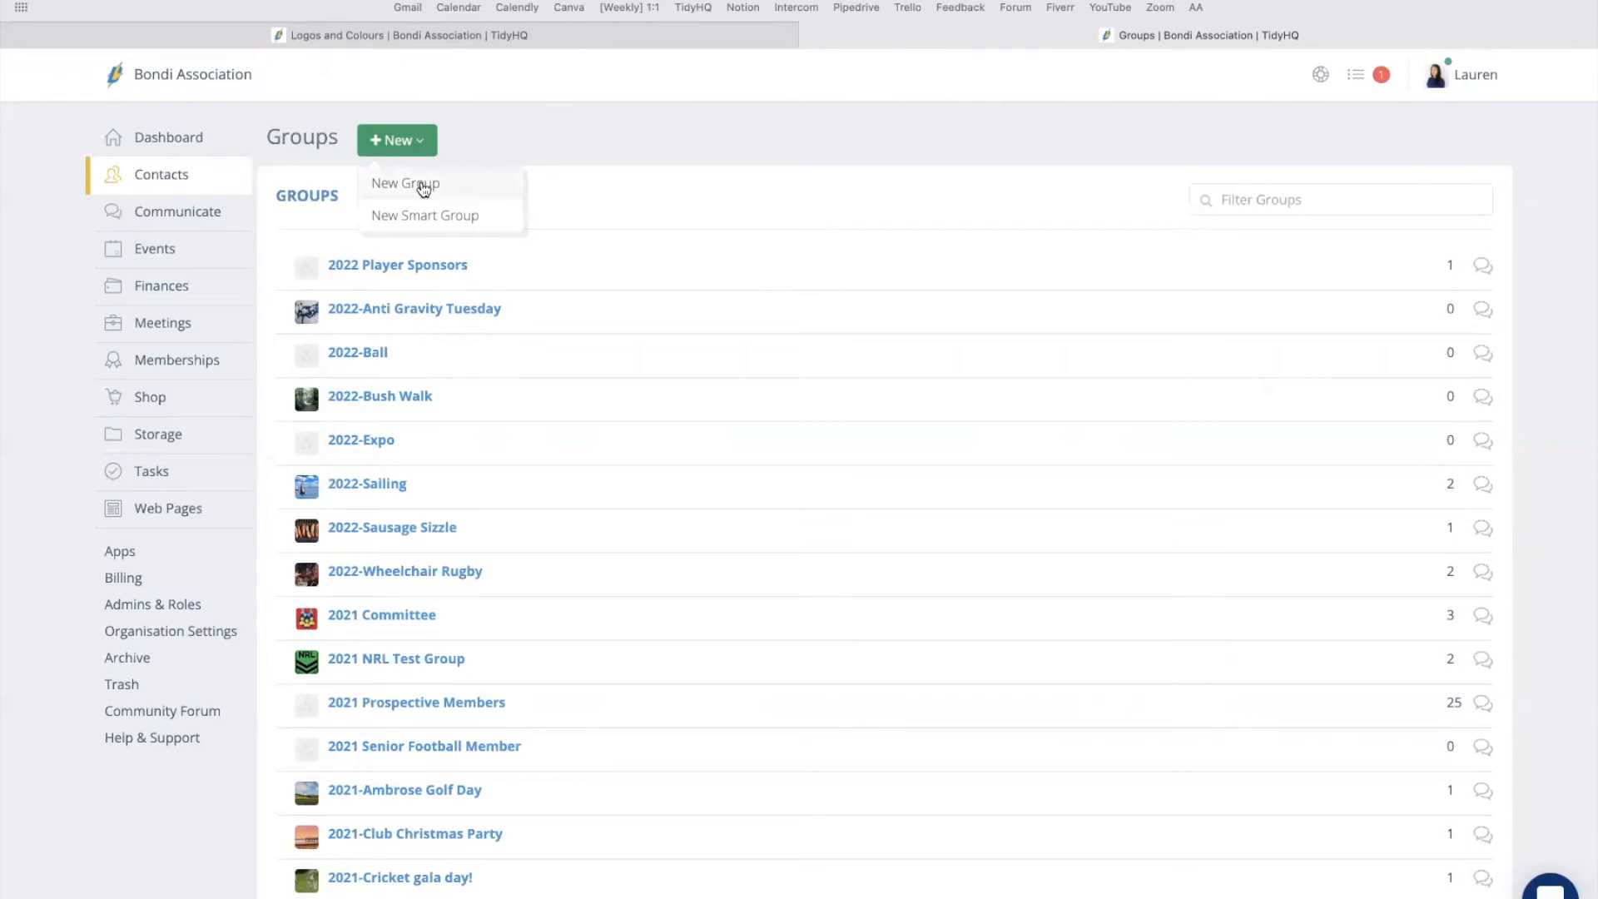
pyautogui.click(421, 185)
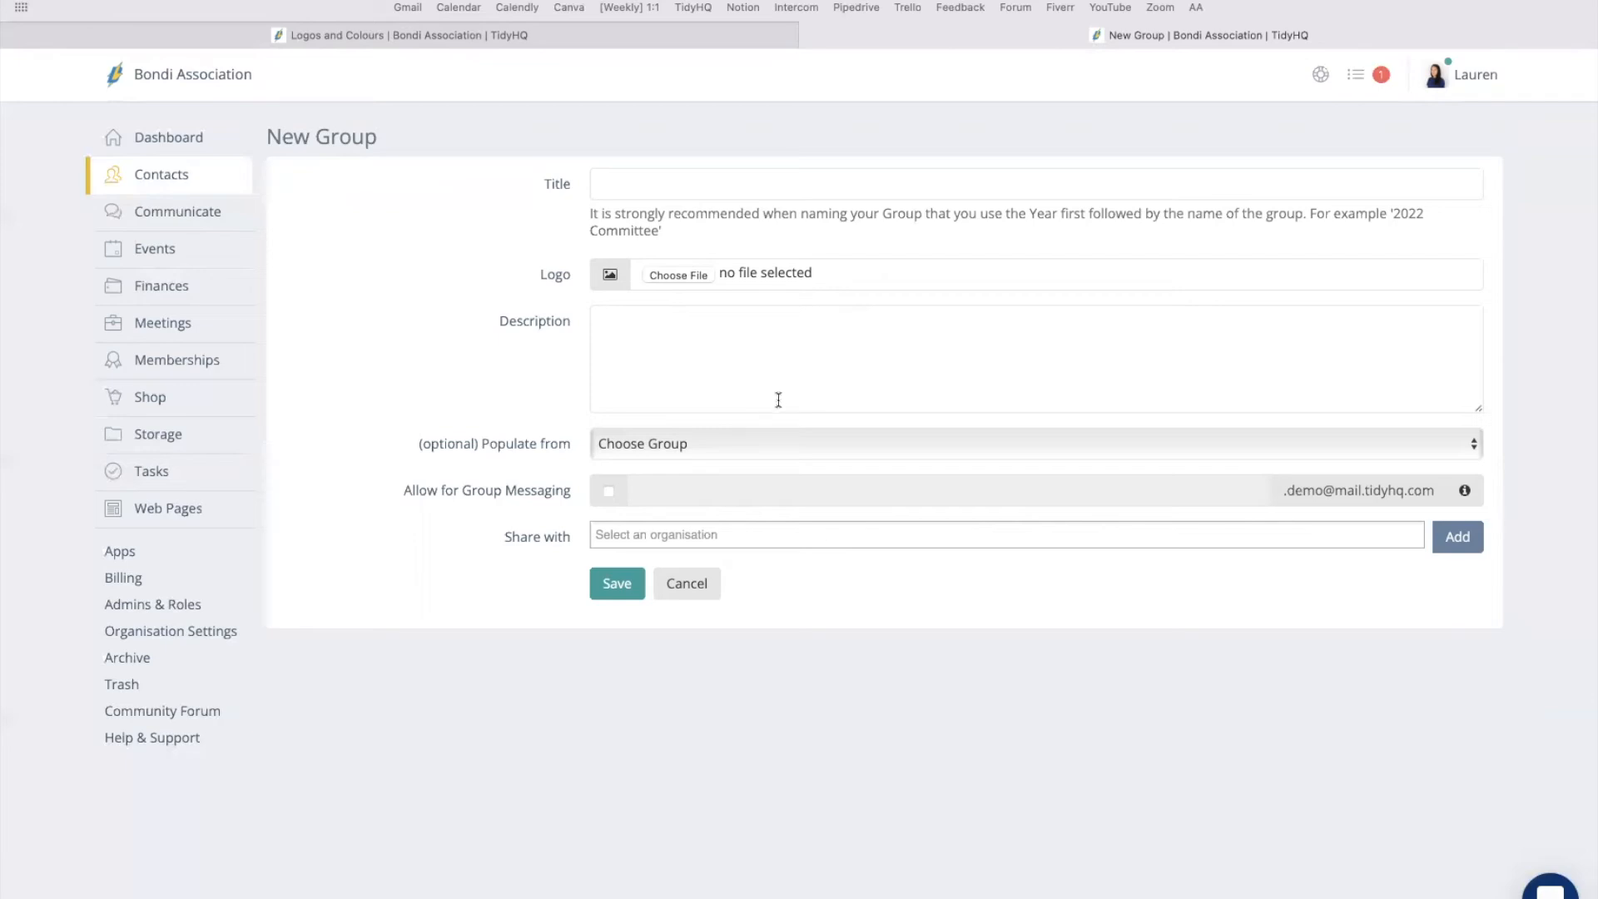
pyautogui.click(796, 448)
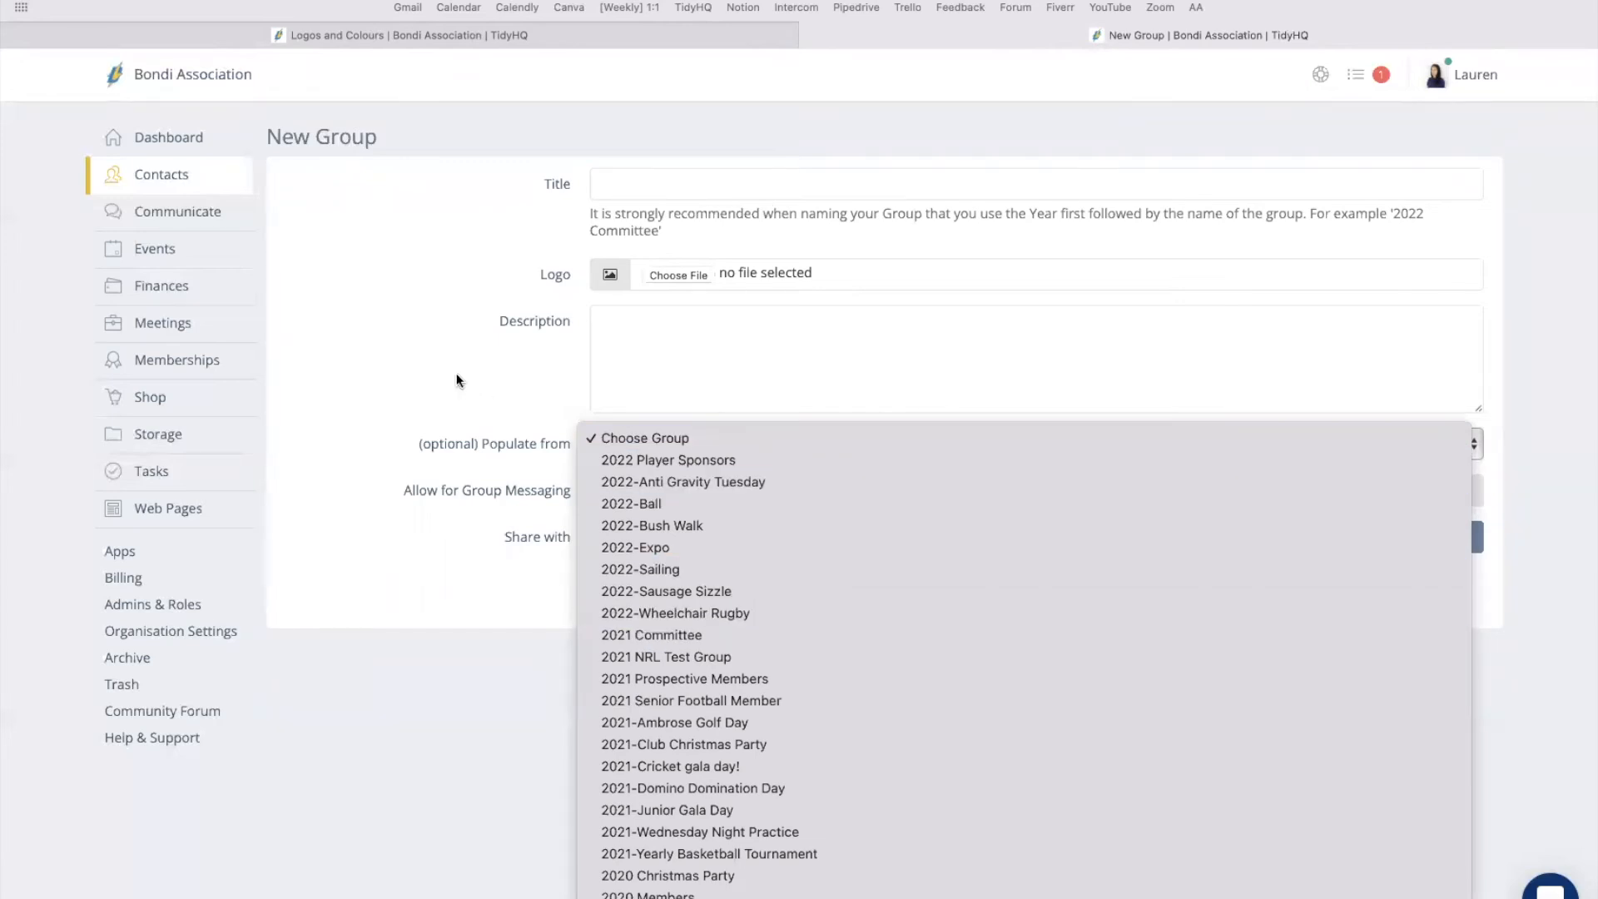
pyautogui.click(439, 358)
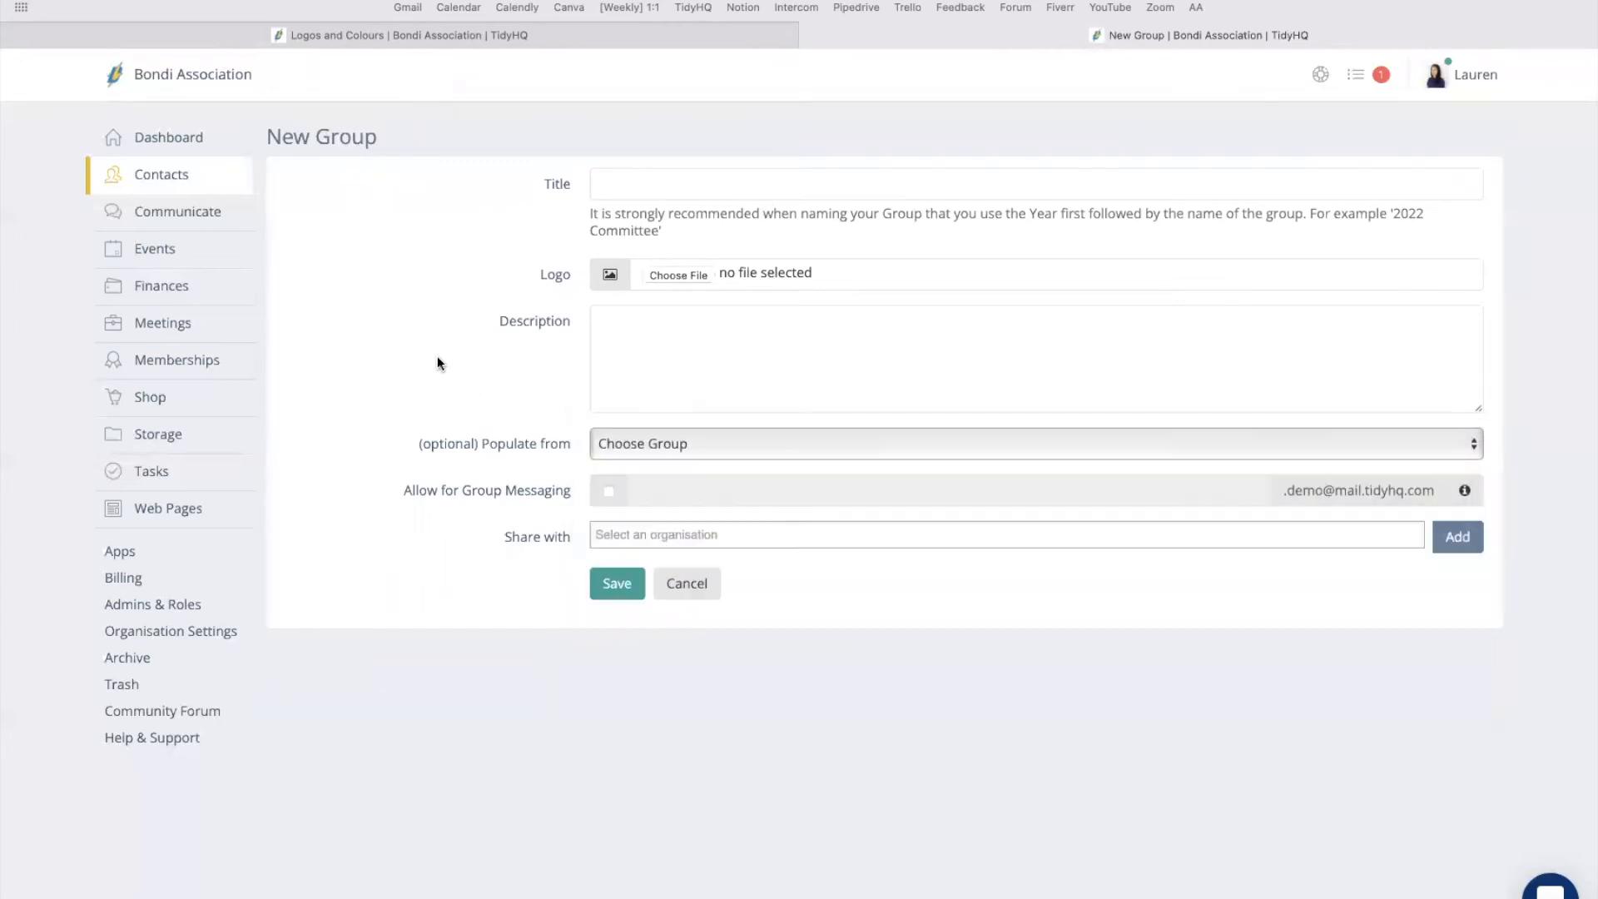
pyautogui.click(609, 491)
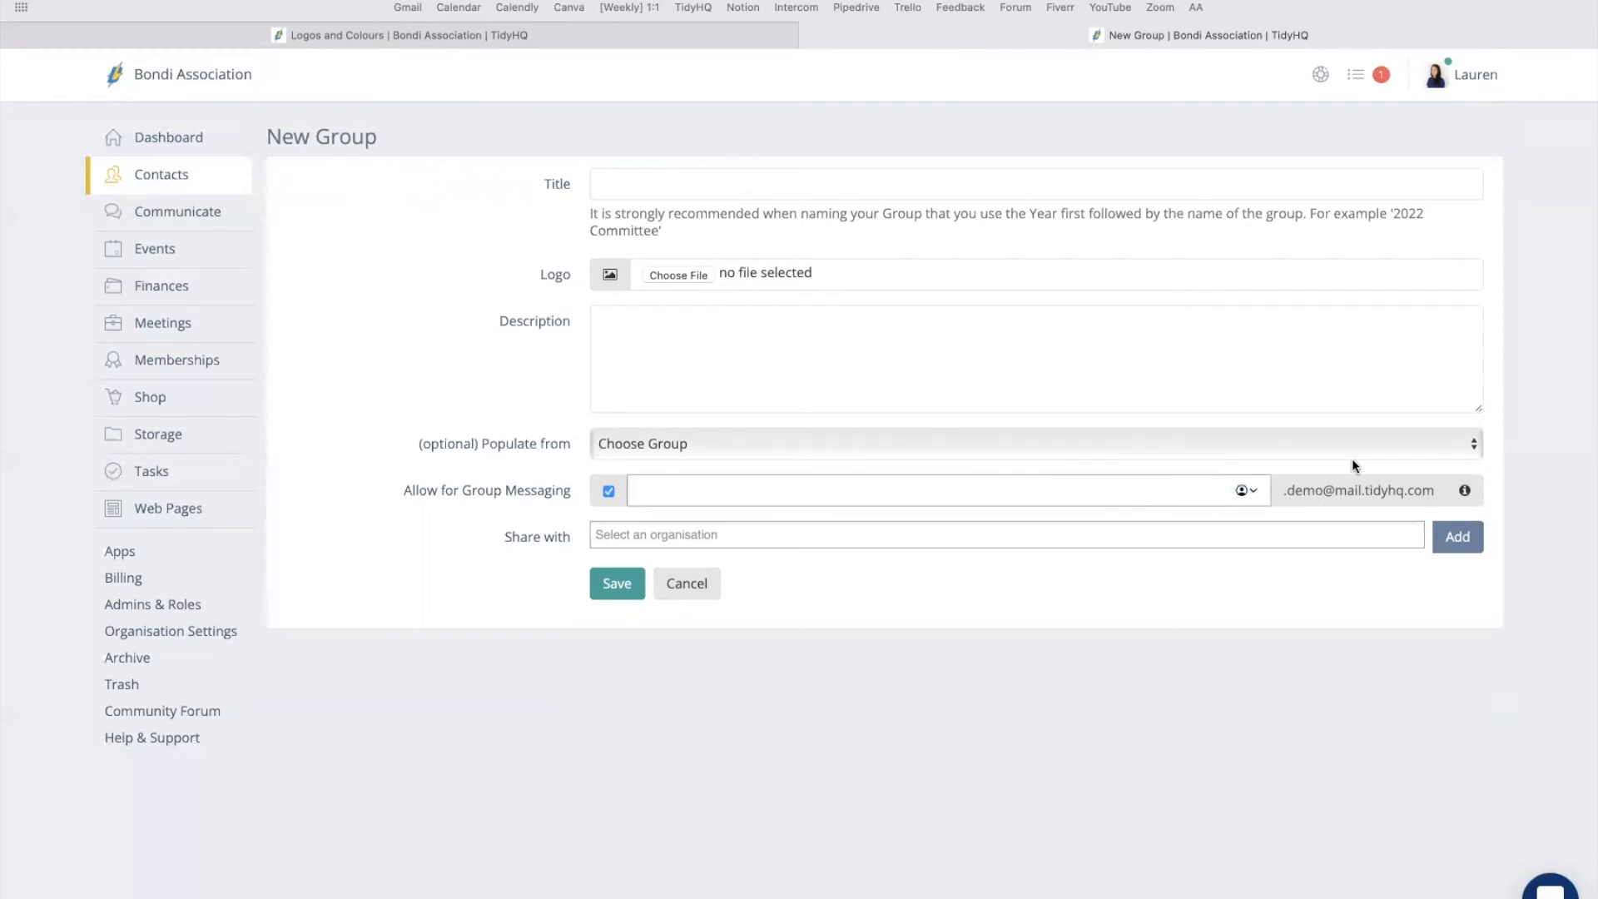
pyautogui.click(608, 491)
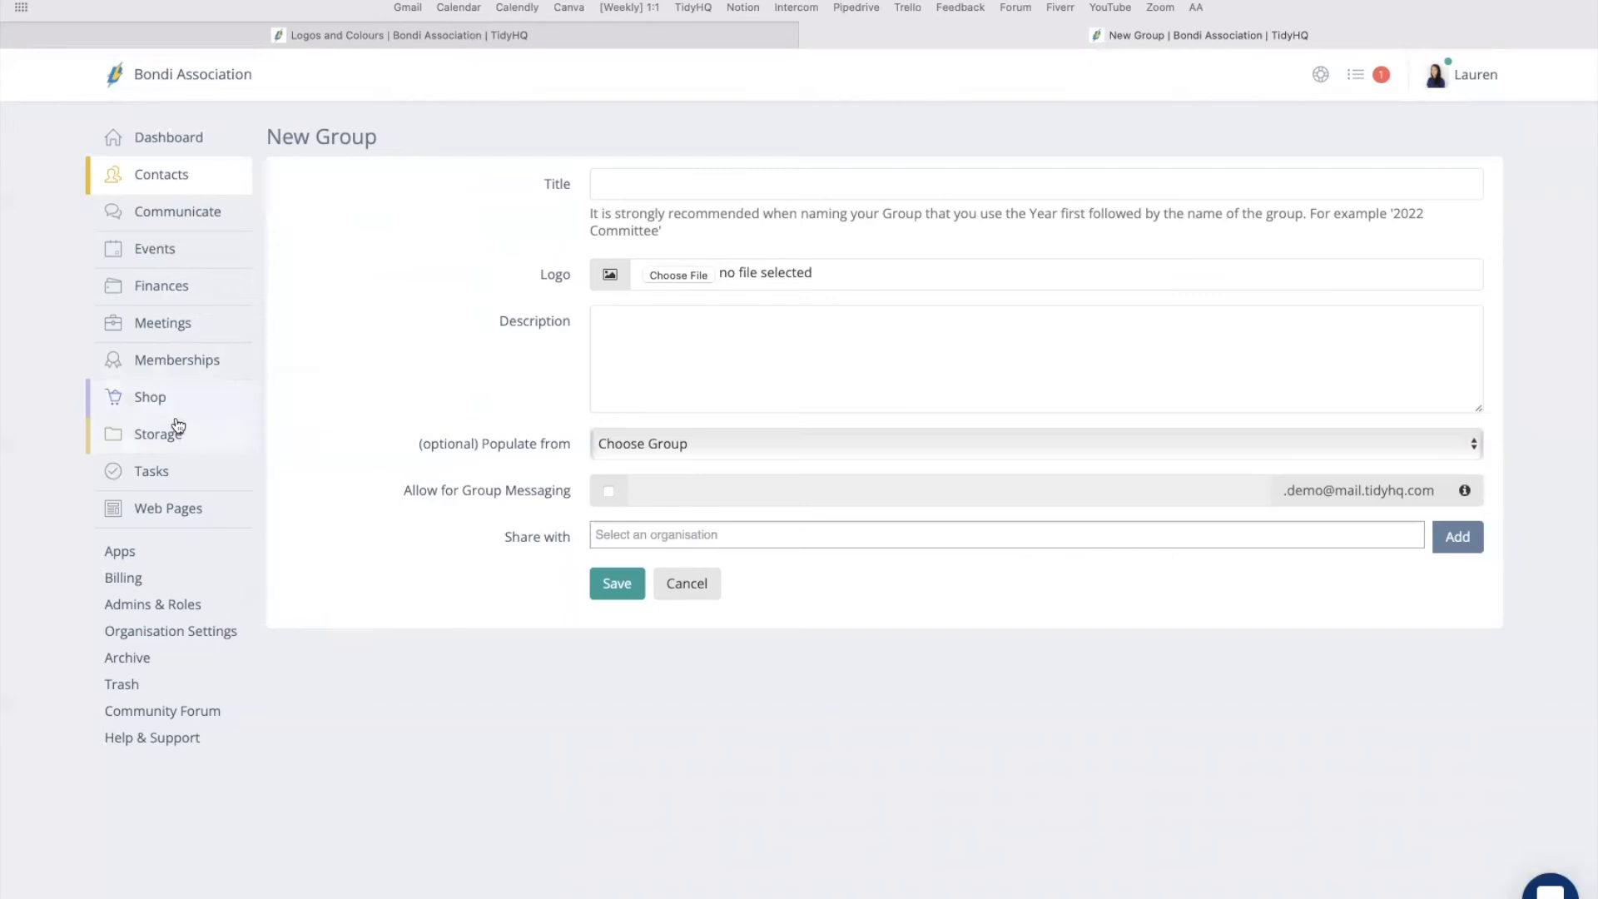
# From Admins & Roles, view the first listed admin's contact profile and return to the admins list.
pyautogui.moveTo(184, 229)
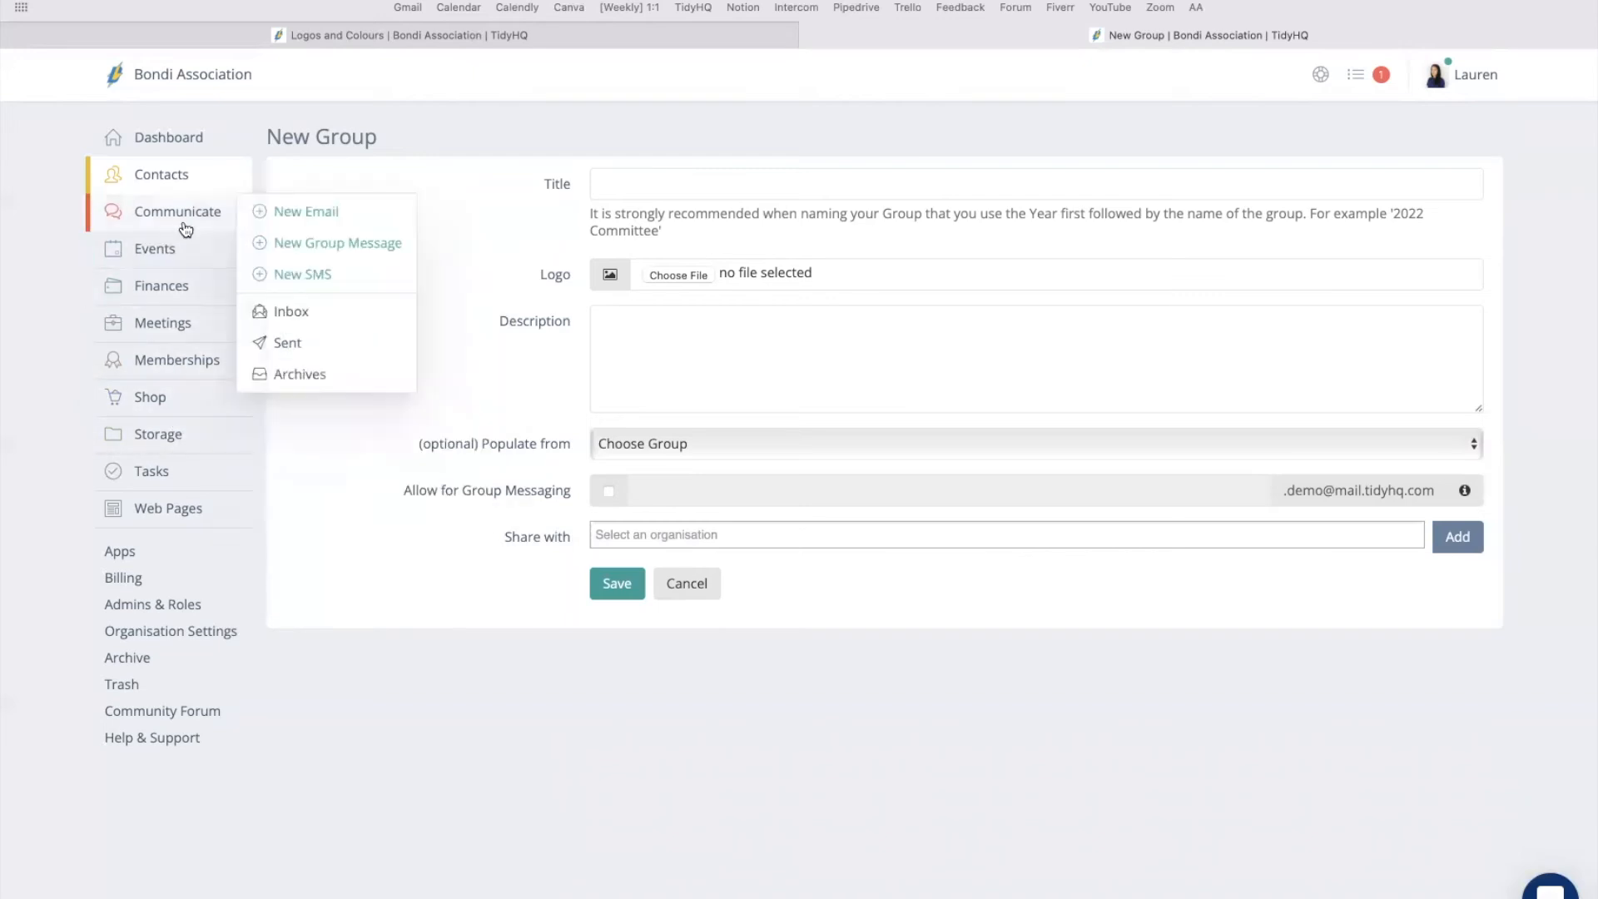
pyautogui.click(183, 221)
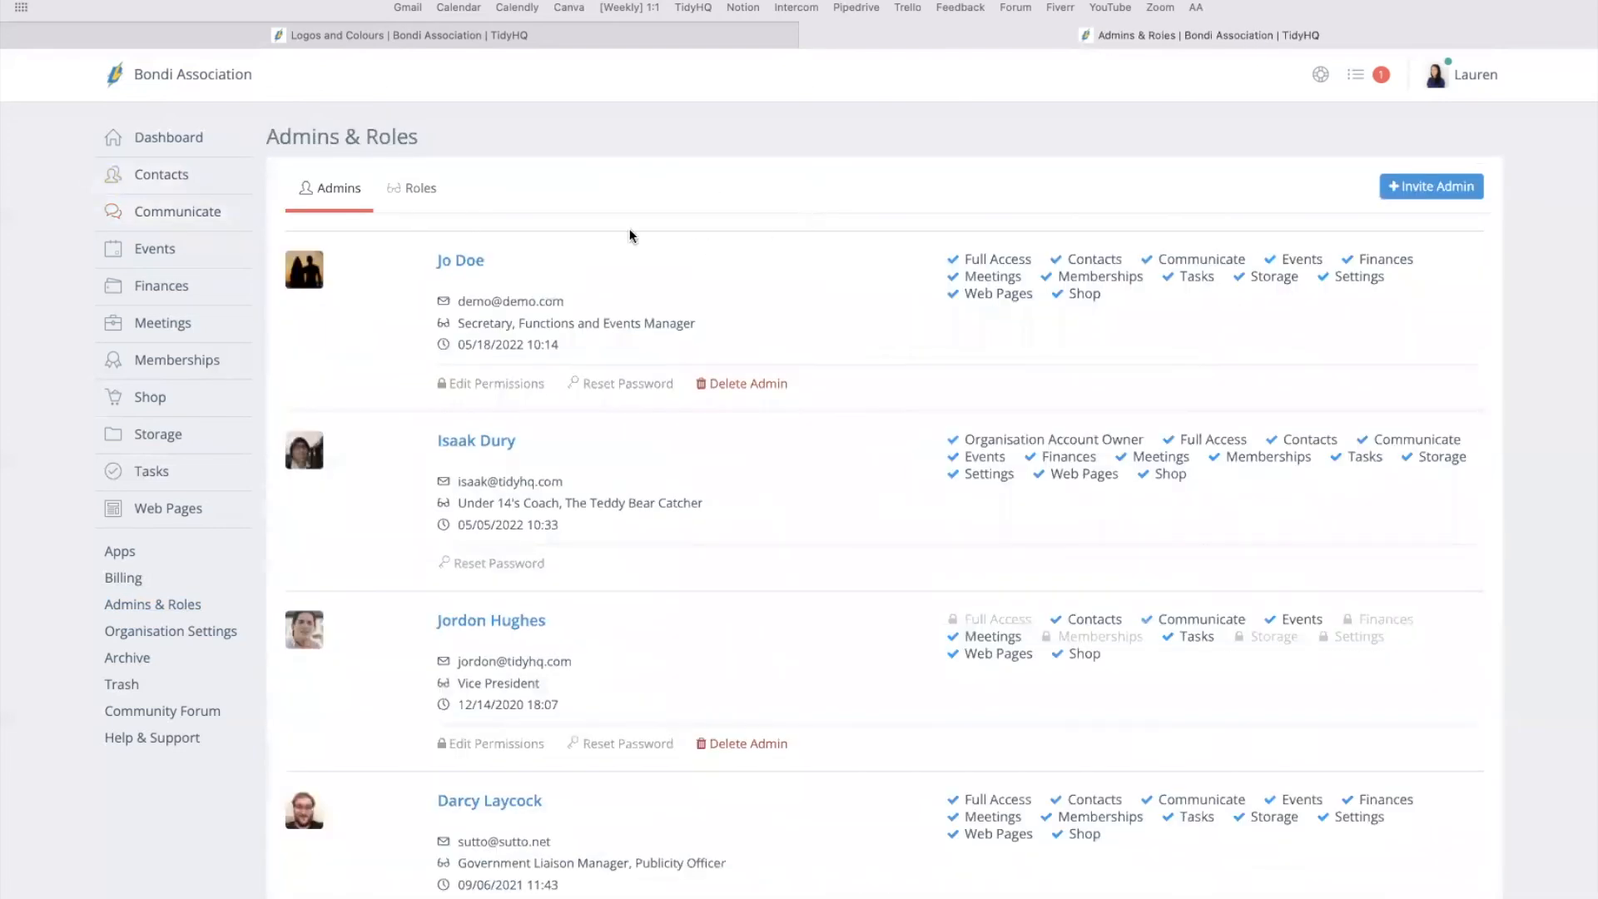
pyautogui.click(470, 268)
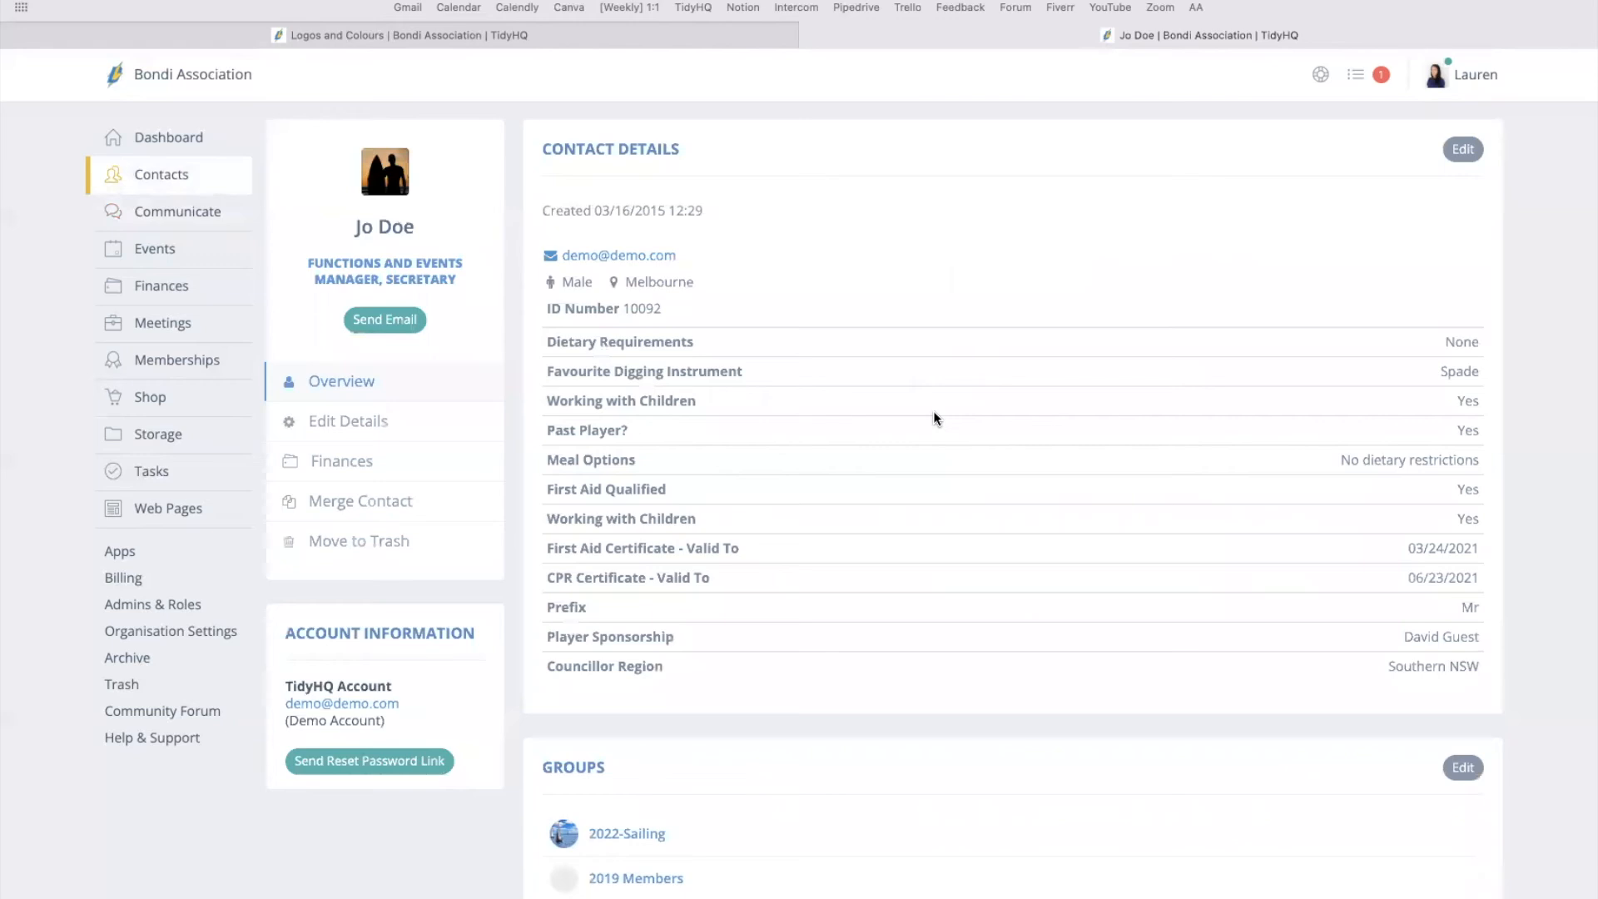
pyautogui.click(126, 0)
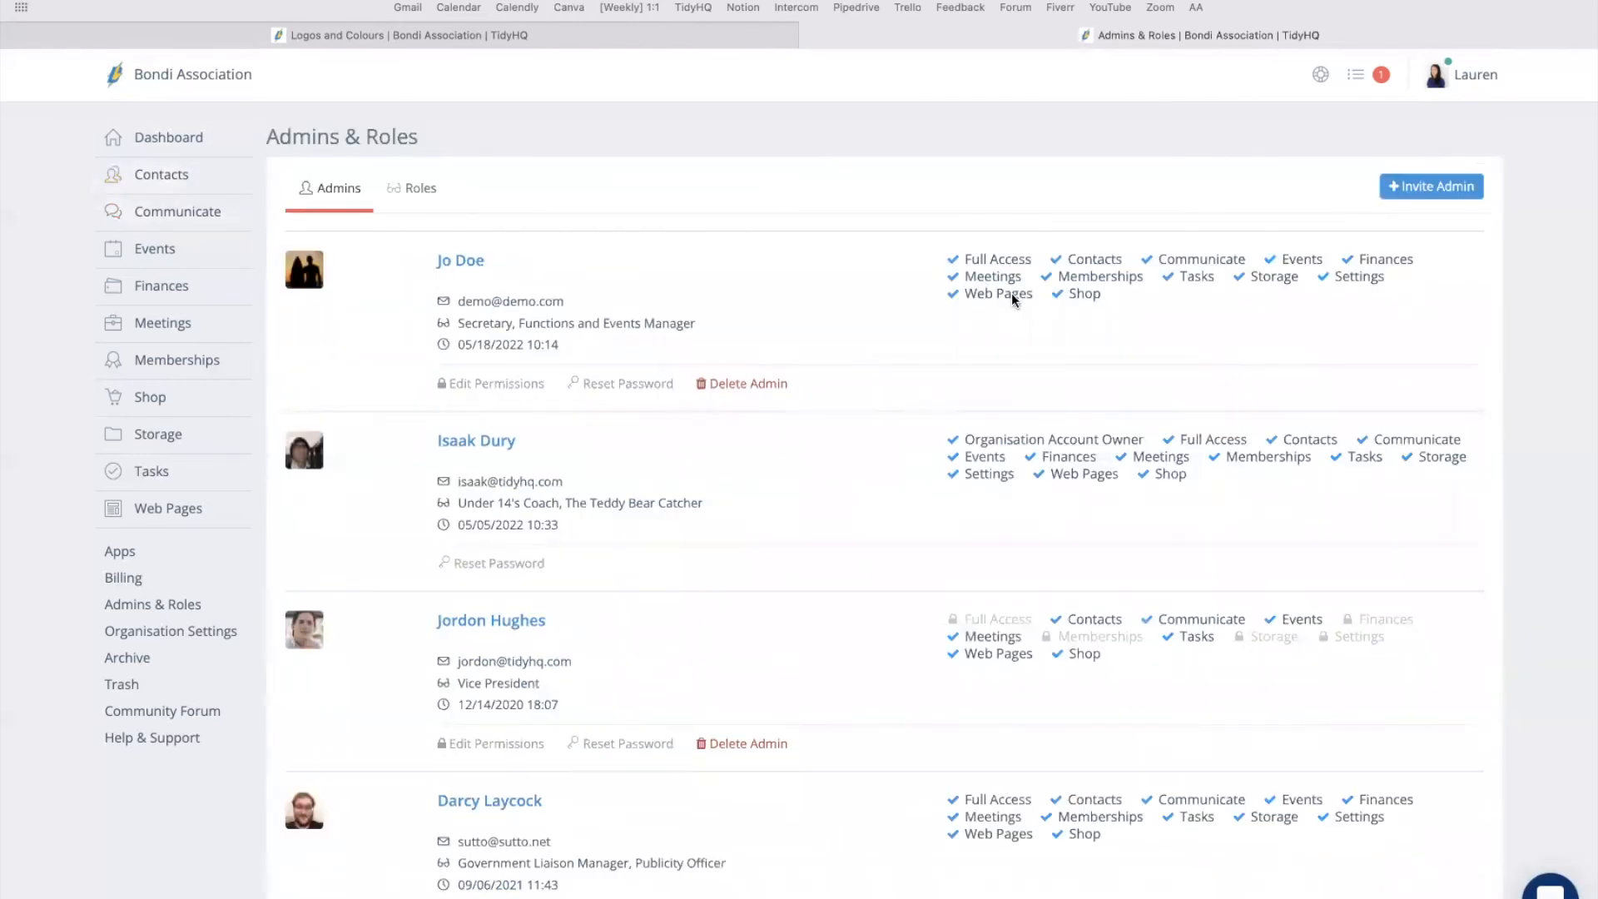
# Show the organisation's roles and review the Vice President role's responsibilities, assigned admin and messaging settings, closing without changes.
pyautogui.click(421, 189)
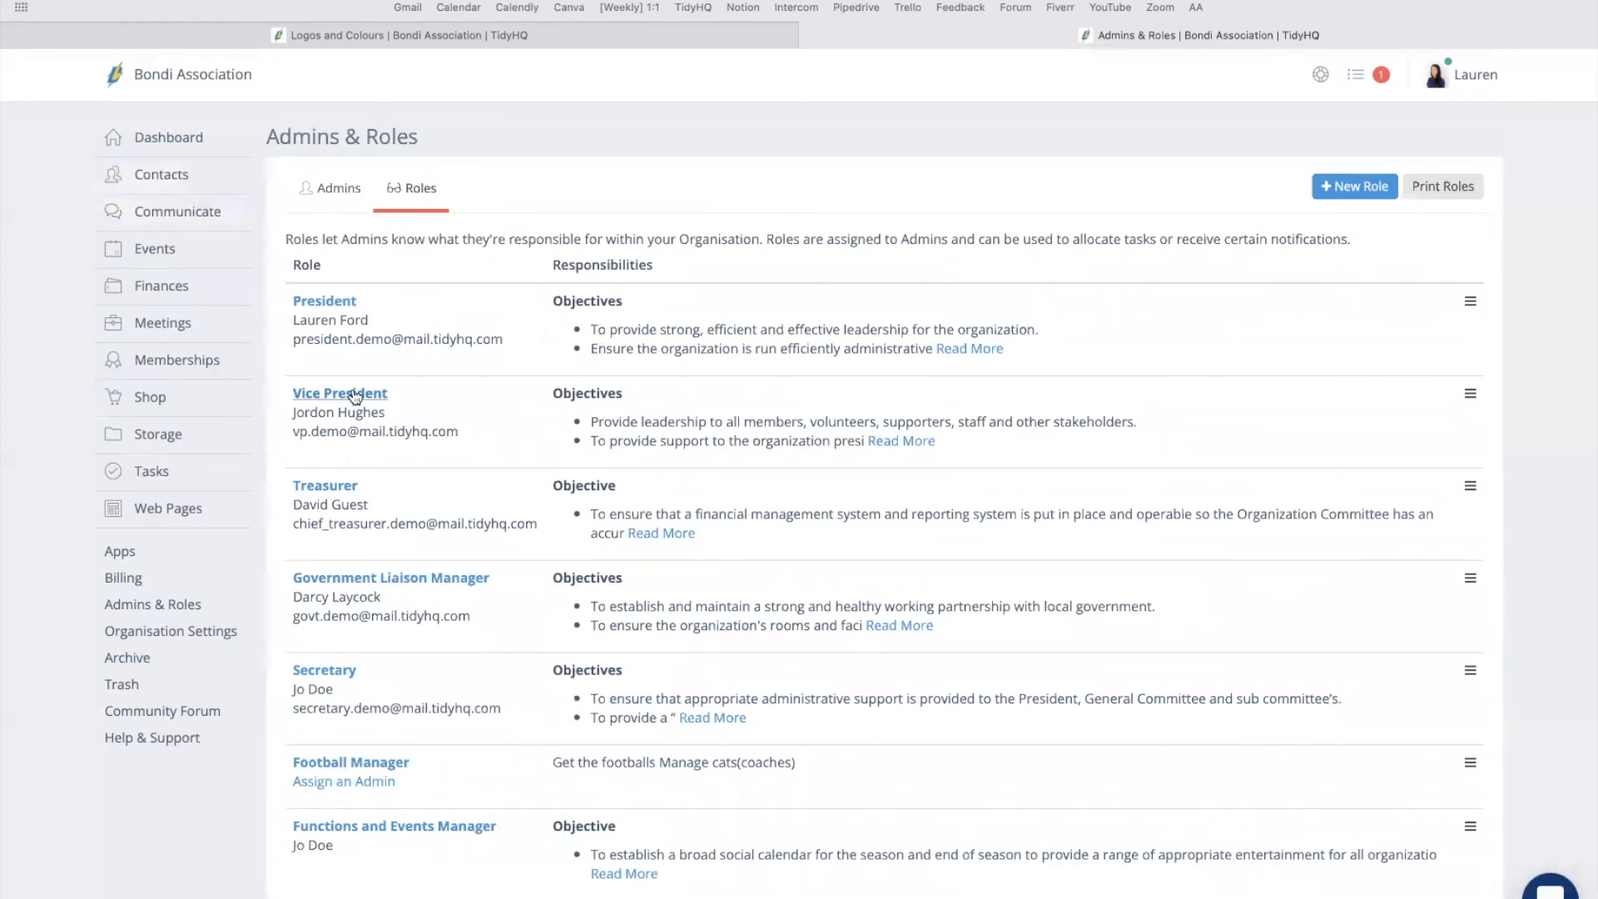
pyautogui.click(355, 395)
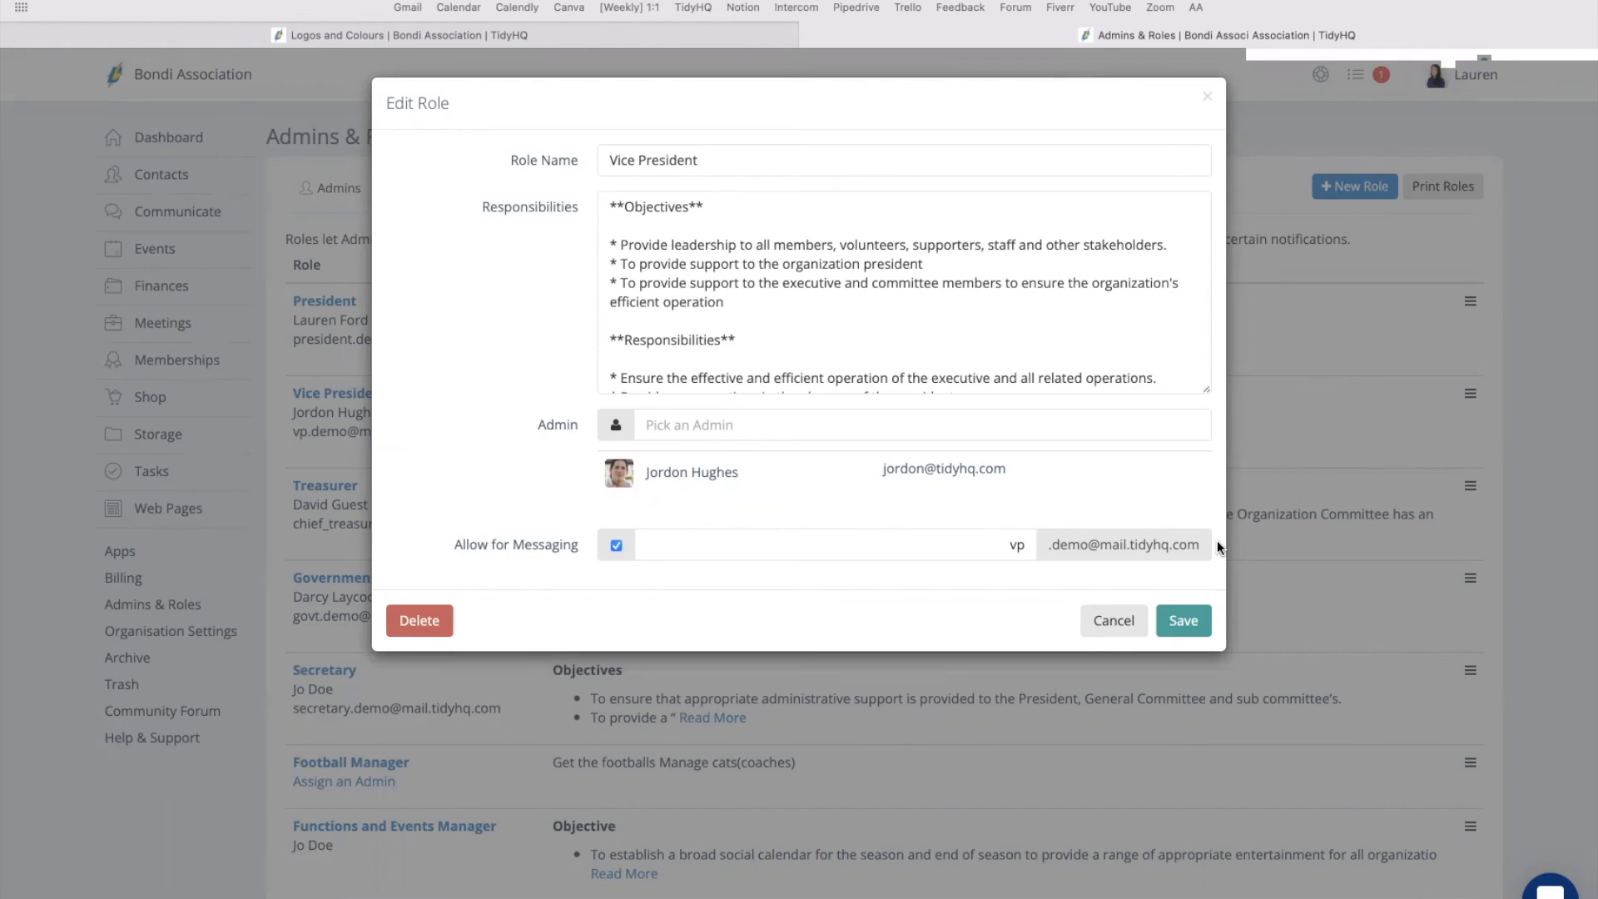
pyautogui.click(1114, 621)
# Start a contact import with Excel as the source and upload the NRL and TidyHQ report .csv file.
pyautogui.moveTo(146, 192)
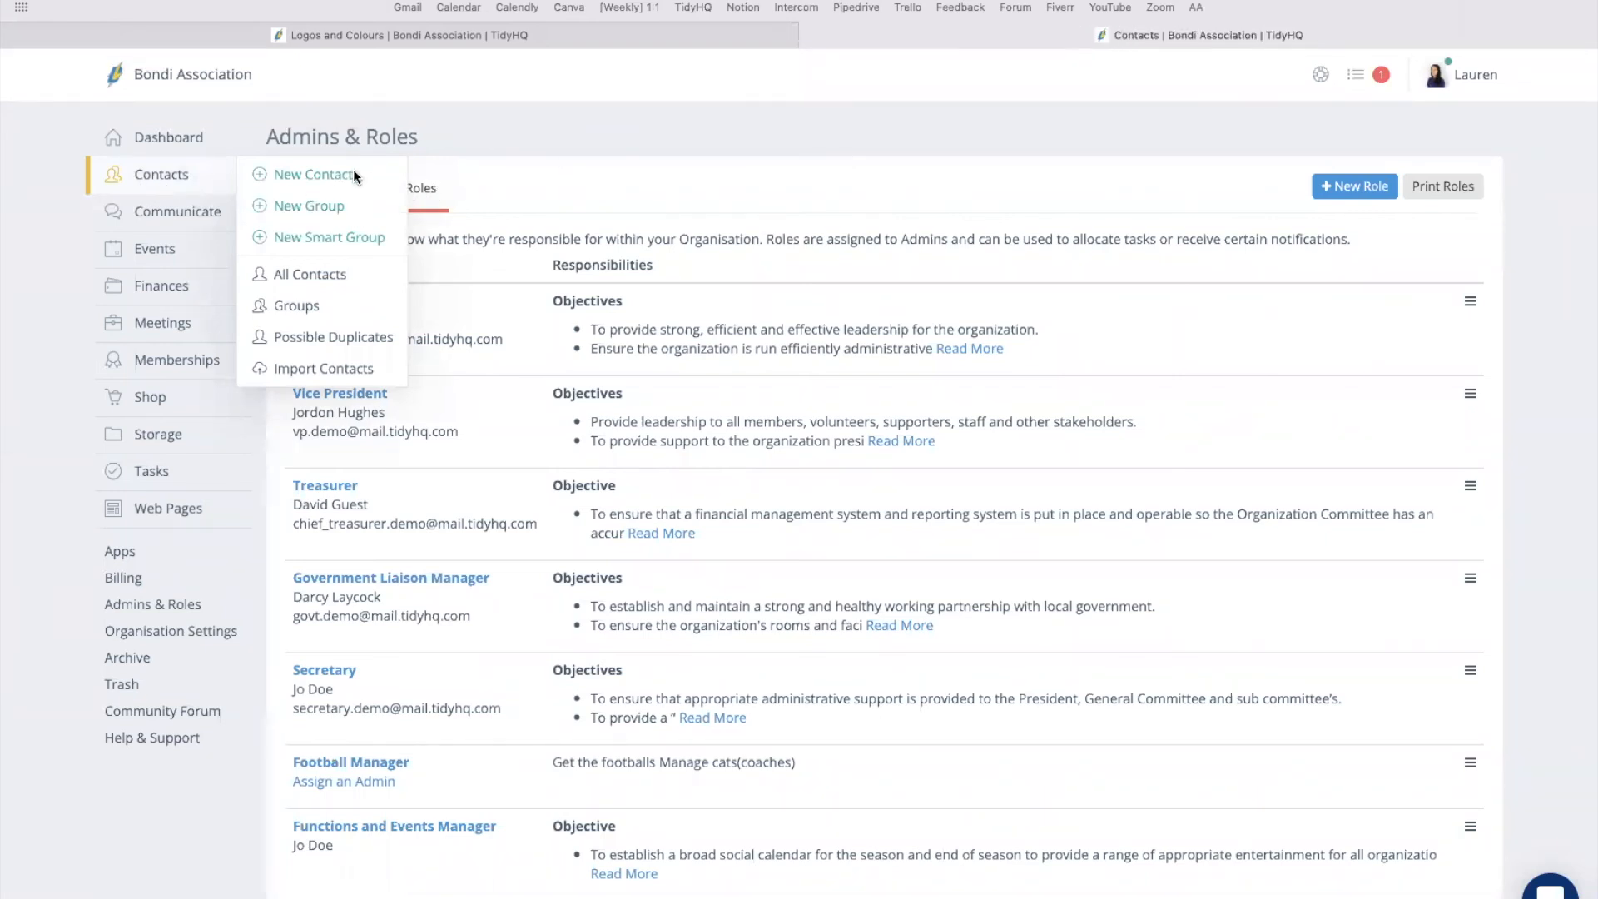
pyautogui.moveTo(196, 178)
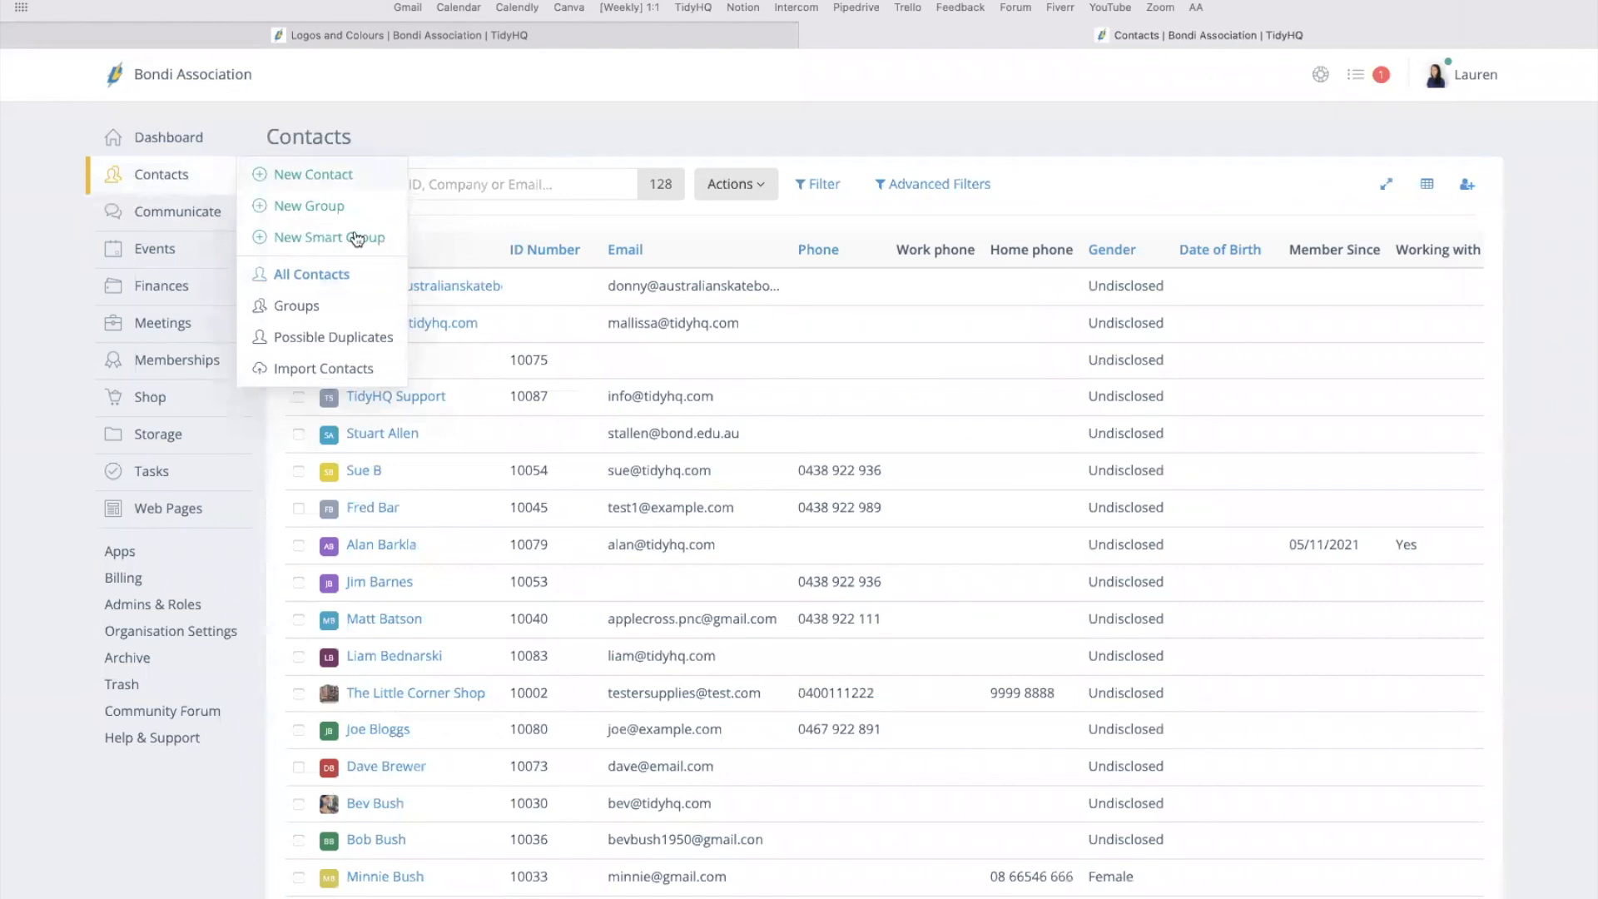
pyautogui.click(345, 374)
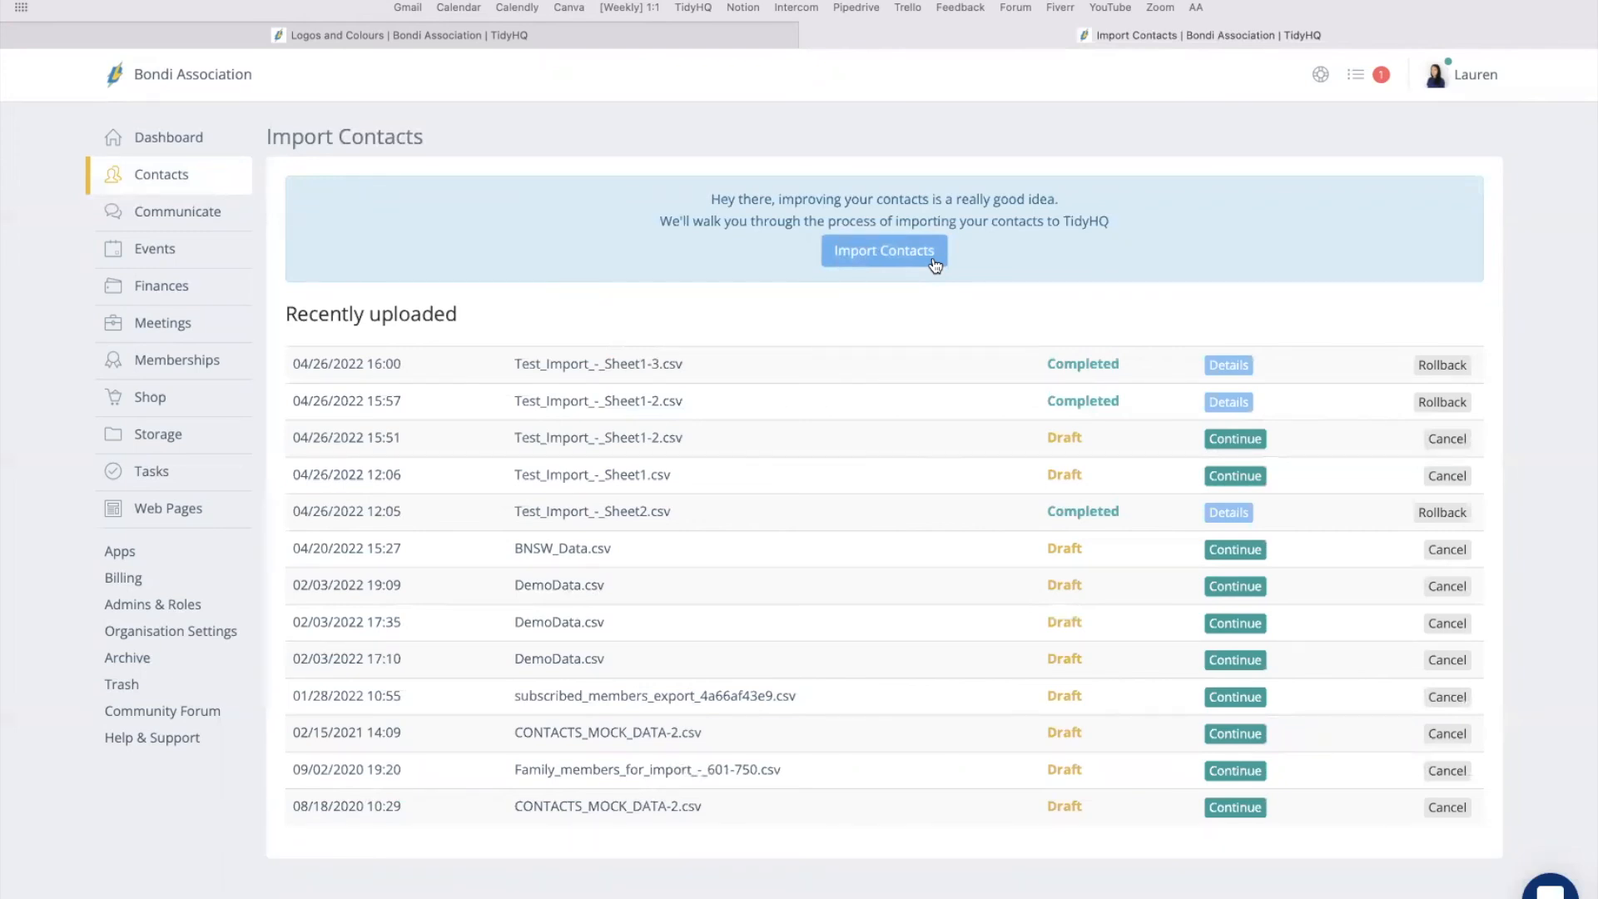
pyautogui.click(884, 251)
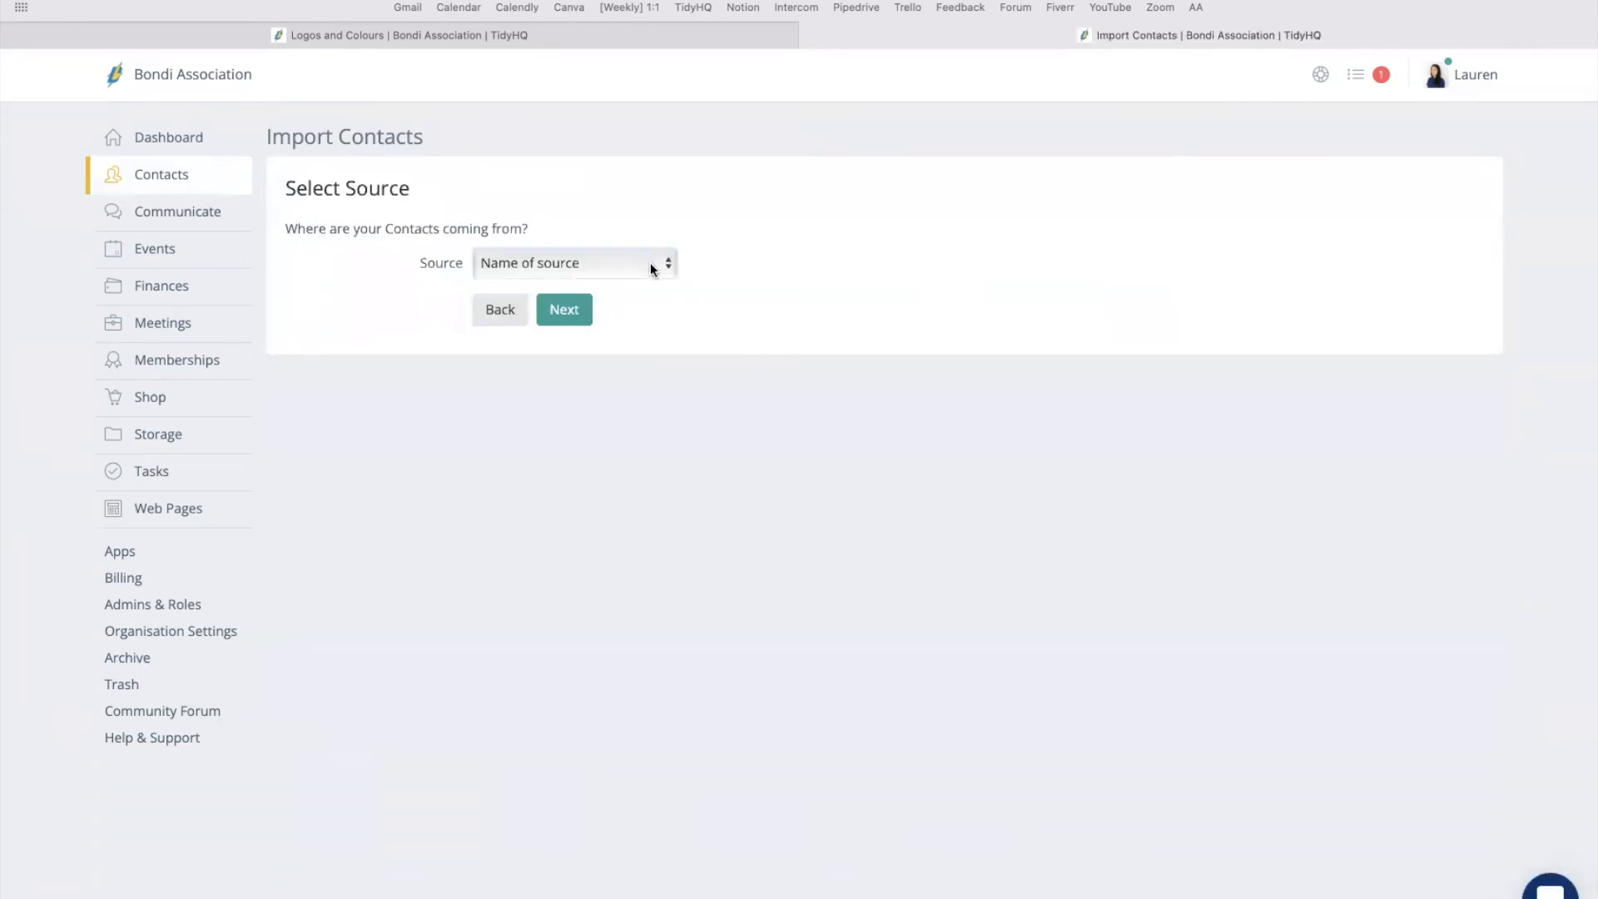
pyautogui.click(650, 265)
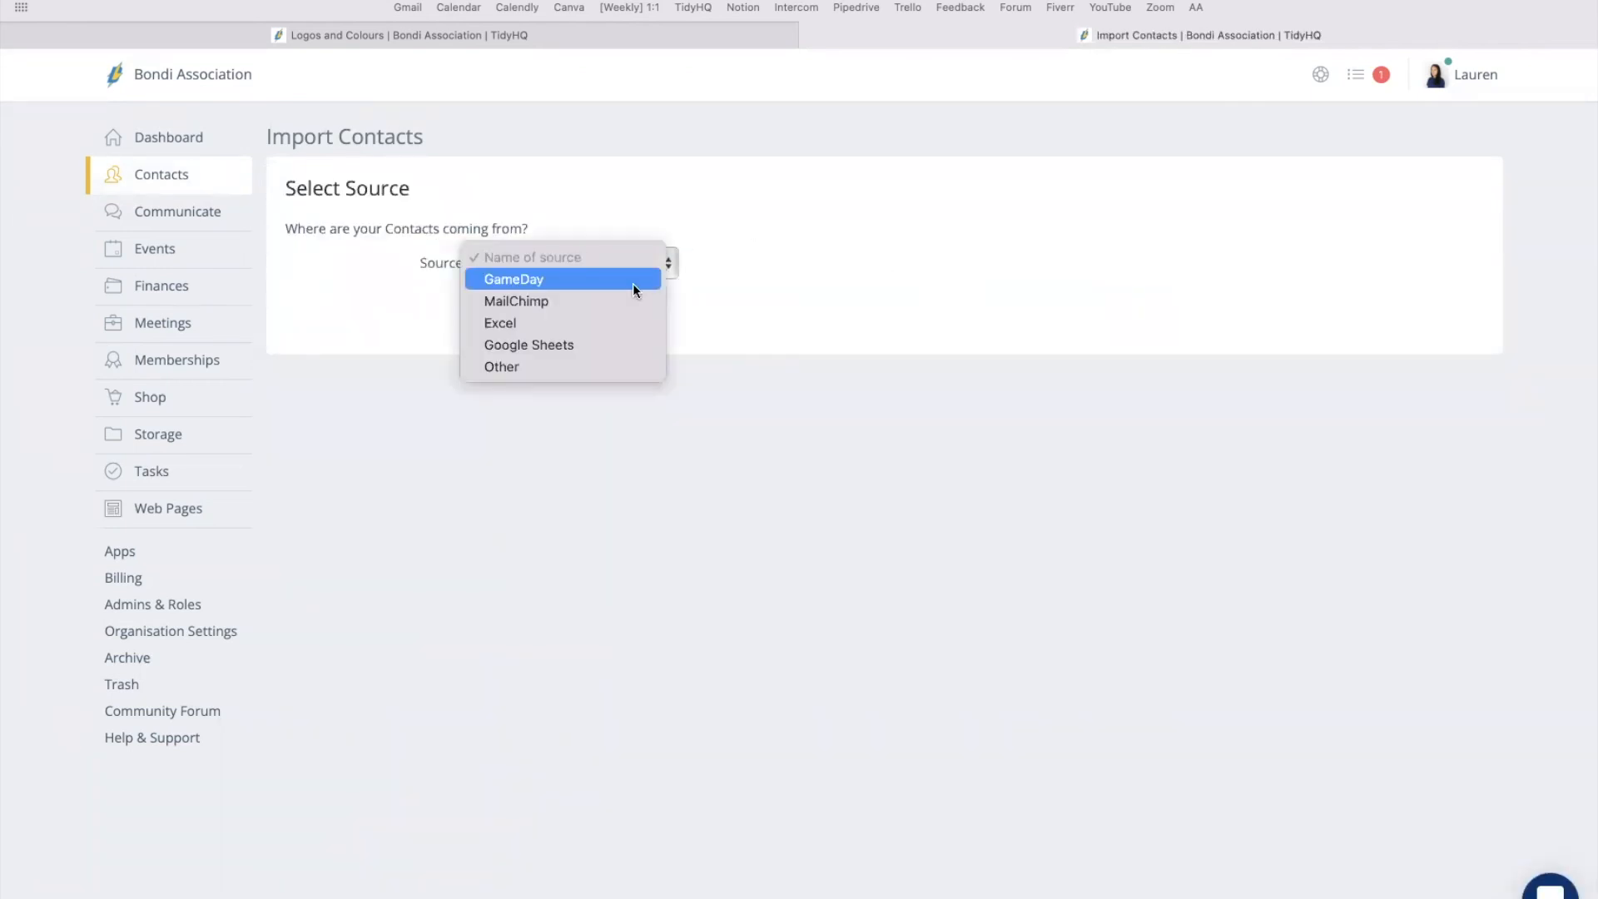
pyautogui.click(614, 325)
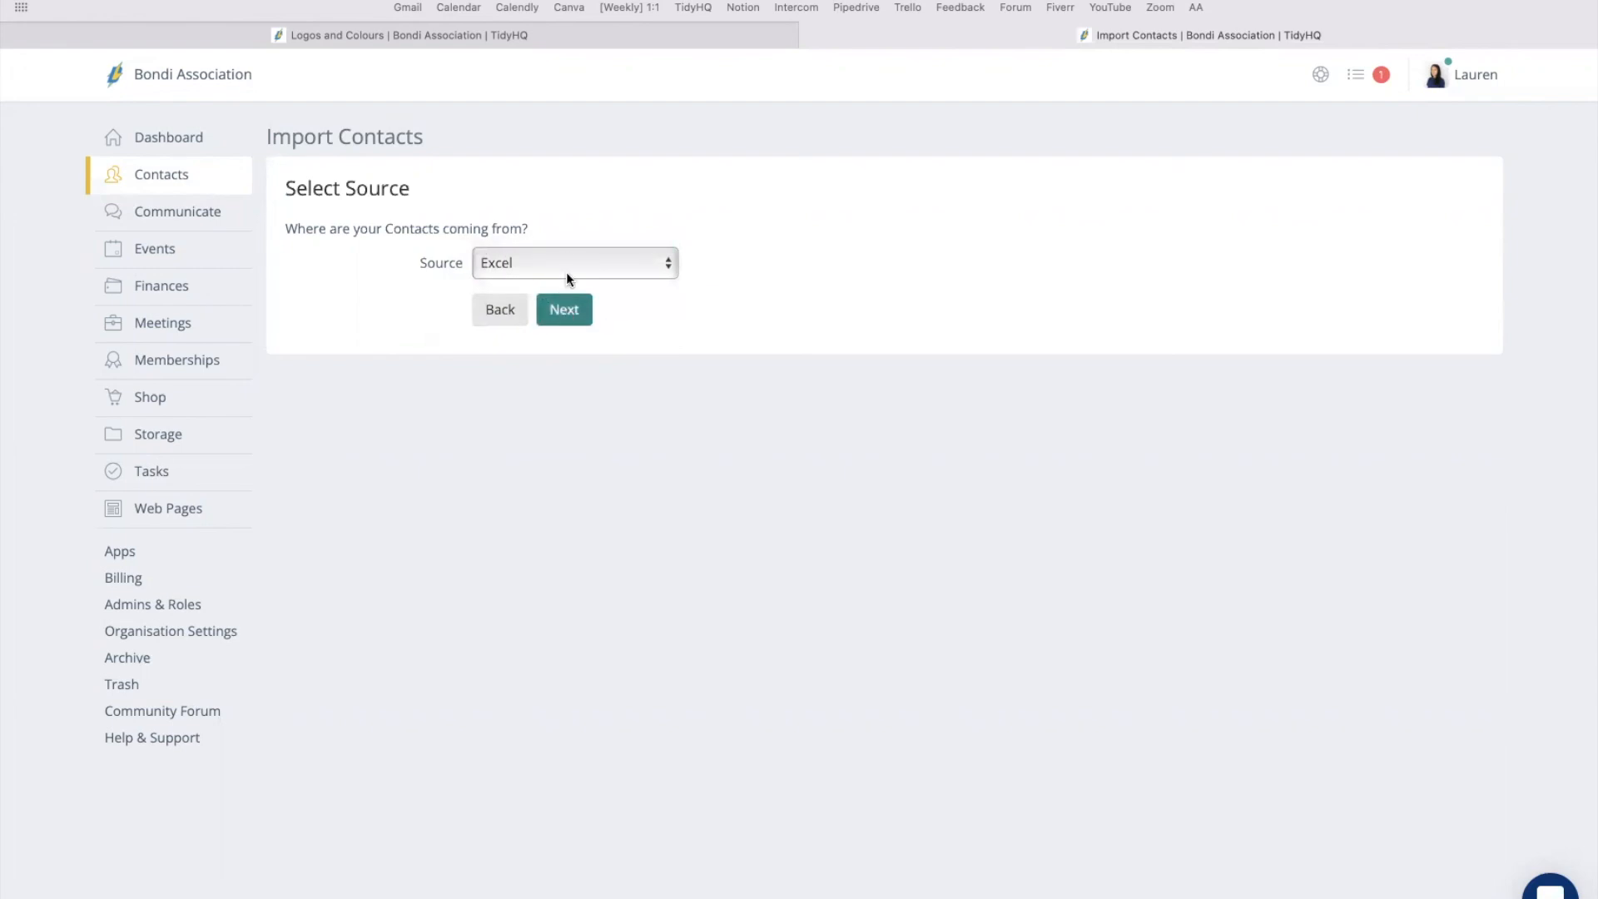
pyautogui.click(565, 311)
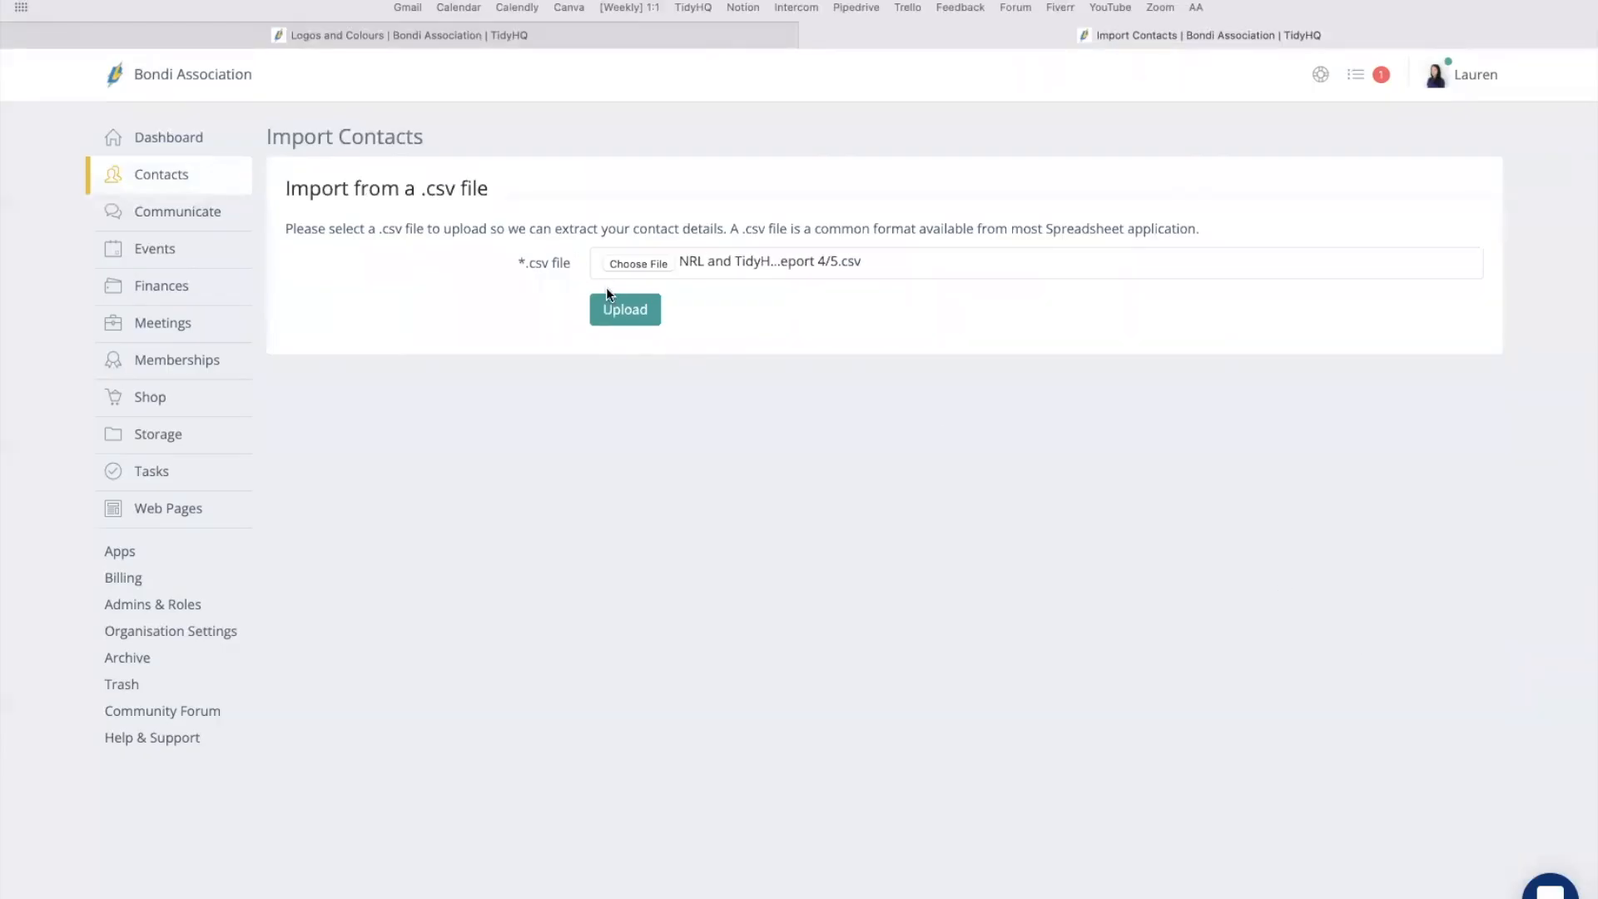
pyautogui.click(637, 318)
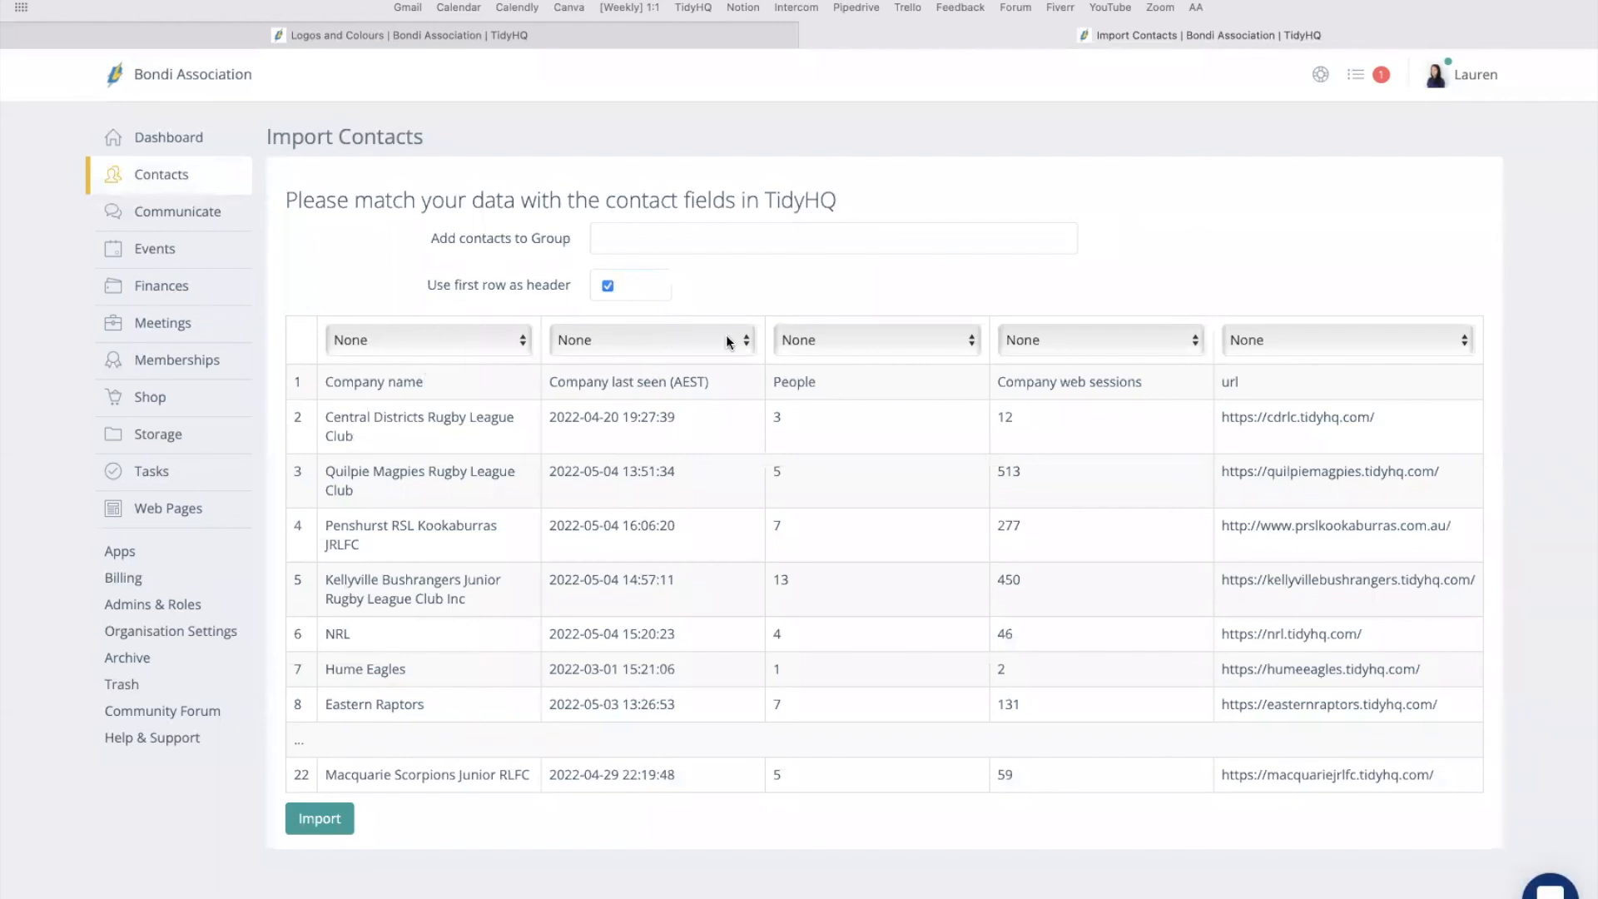
# Match the Company name column to First Name, Company last seen to Work Phone, and People to Gender.
pyautogui.click(452, 342)
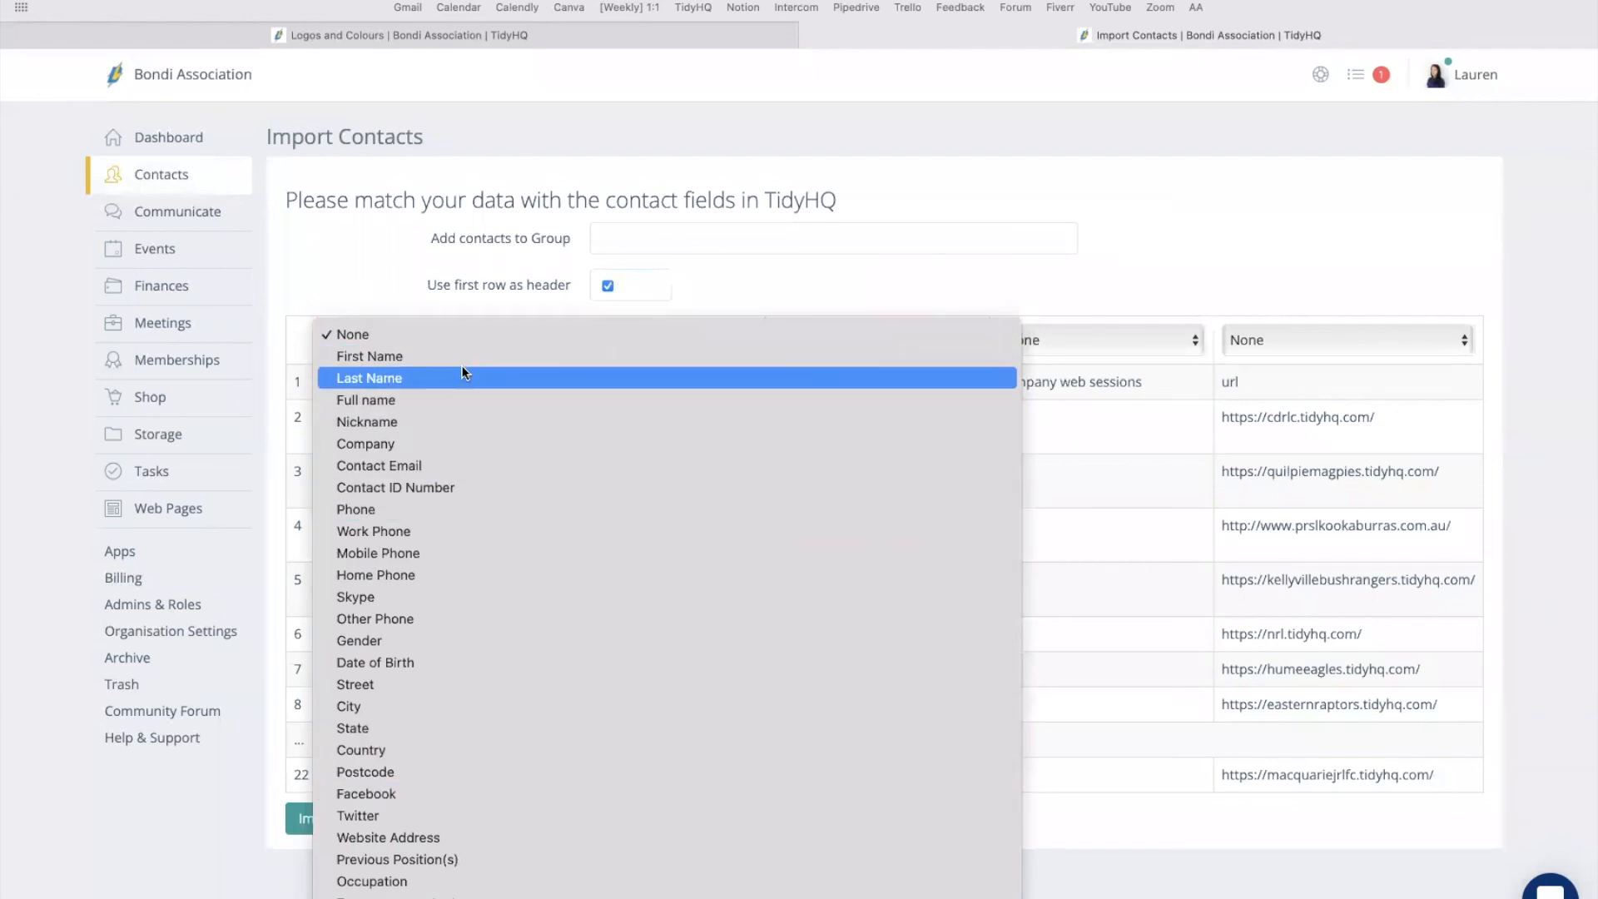
pyautogui.click(339, 268)
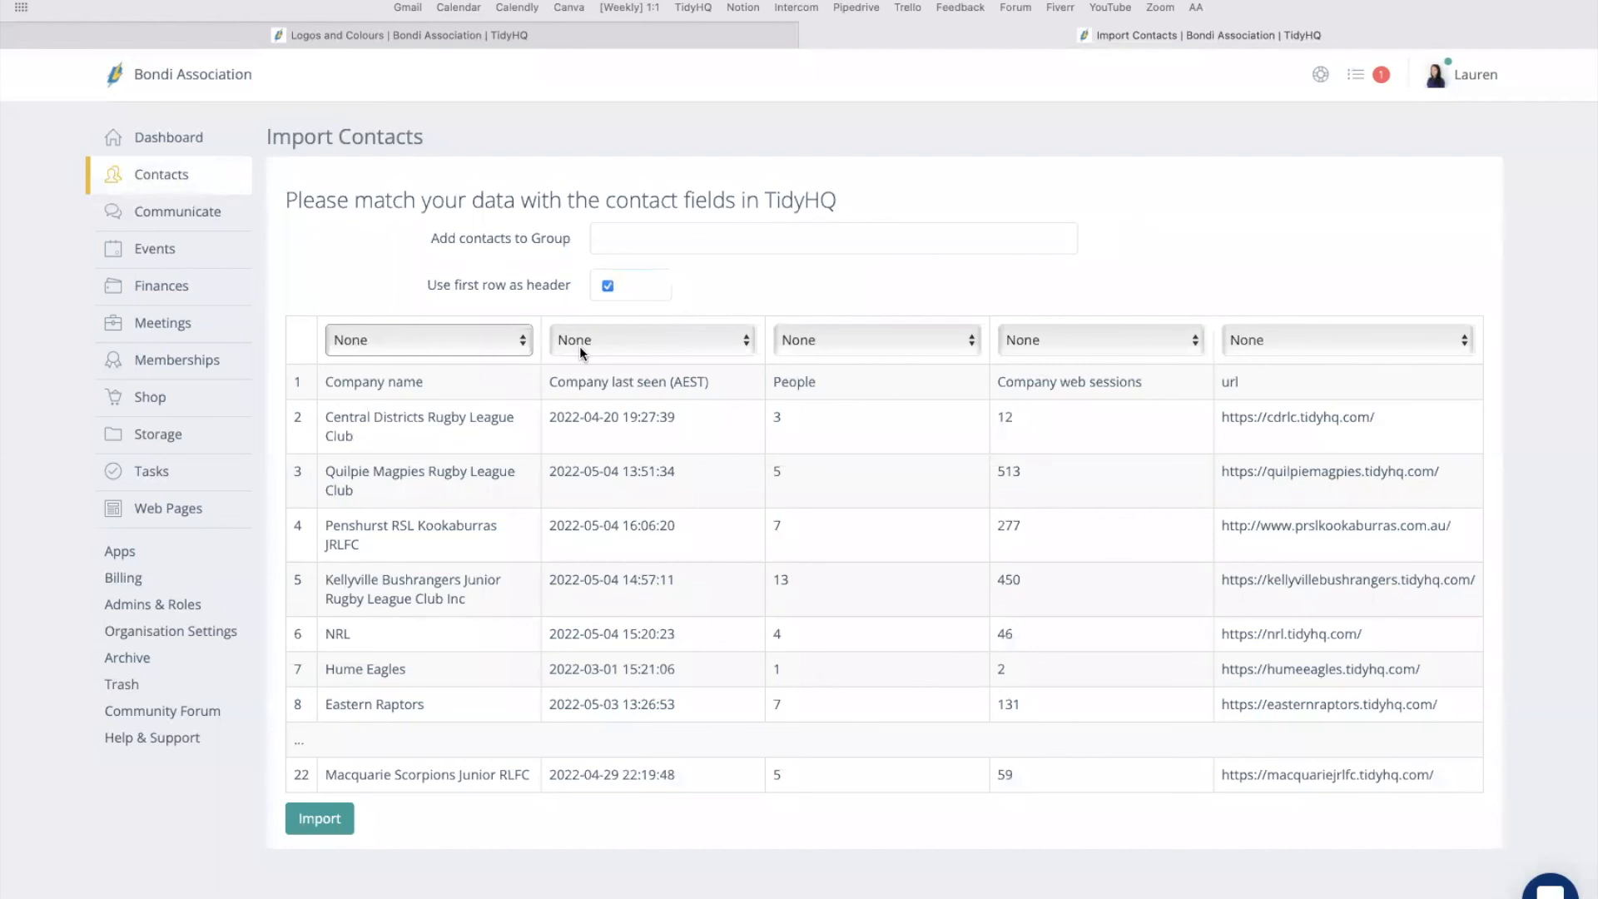
pyautogui.click(367, 341)
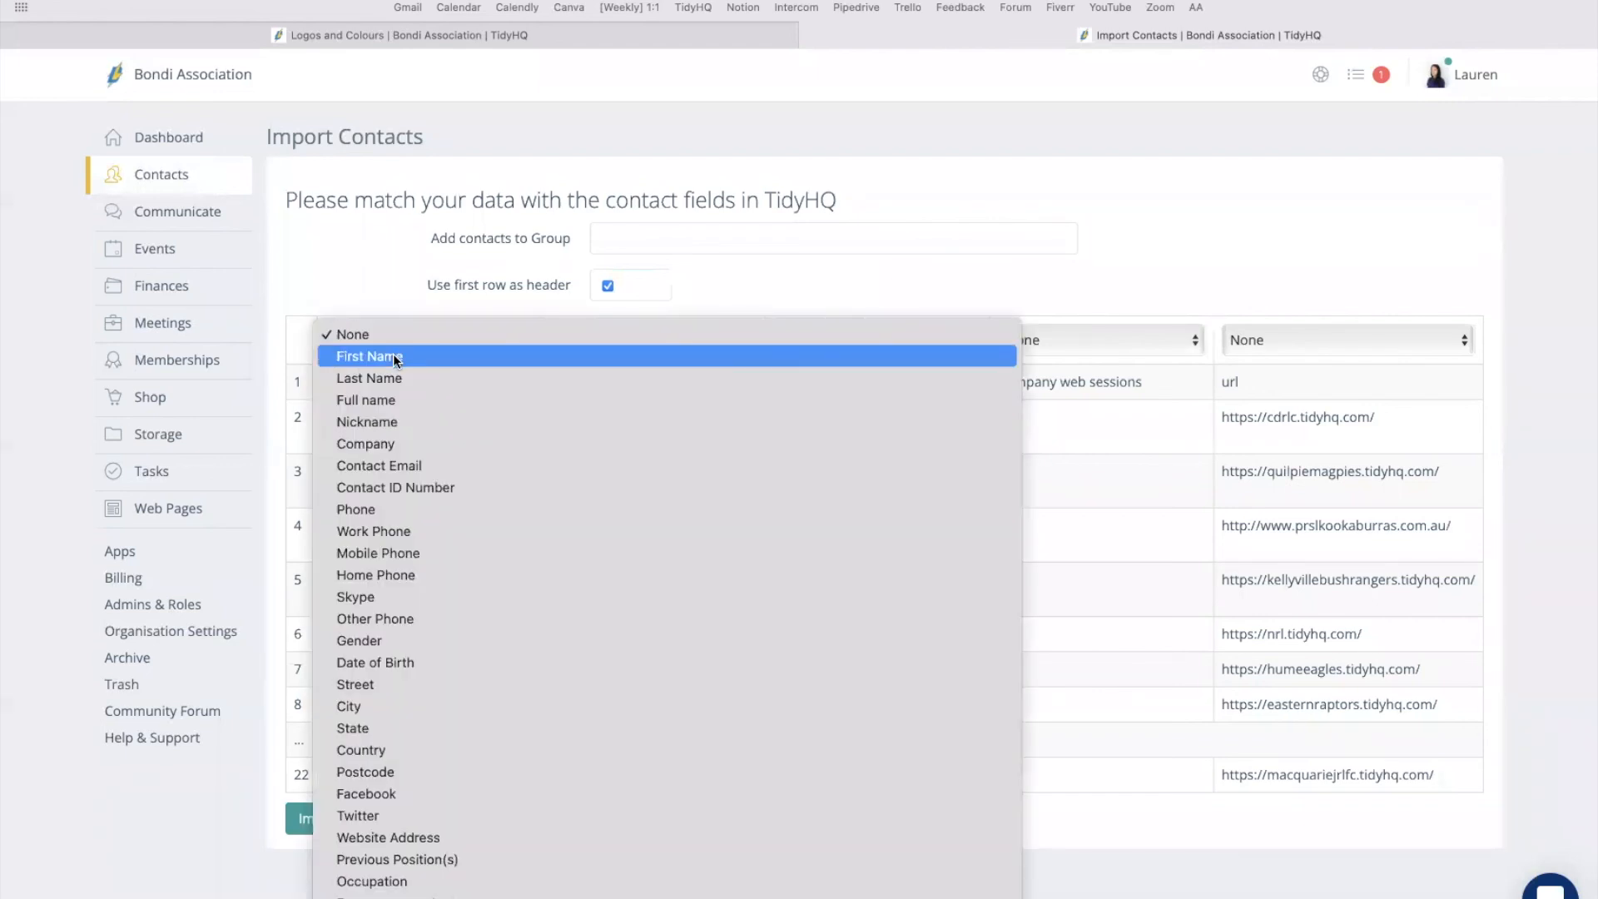
pyautogui.click(396, 360)
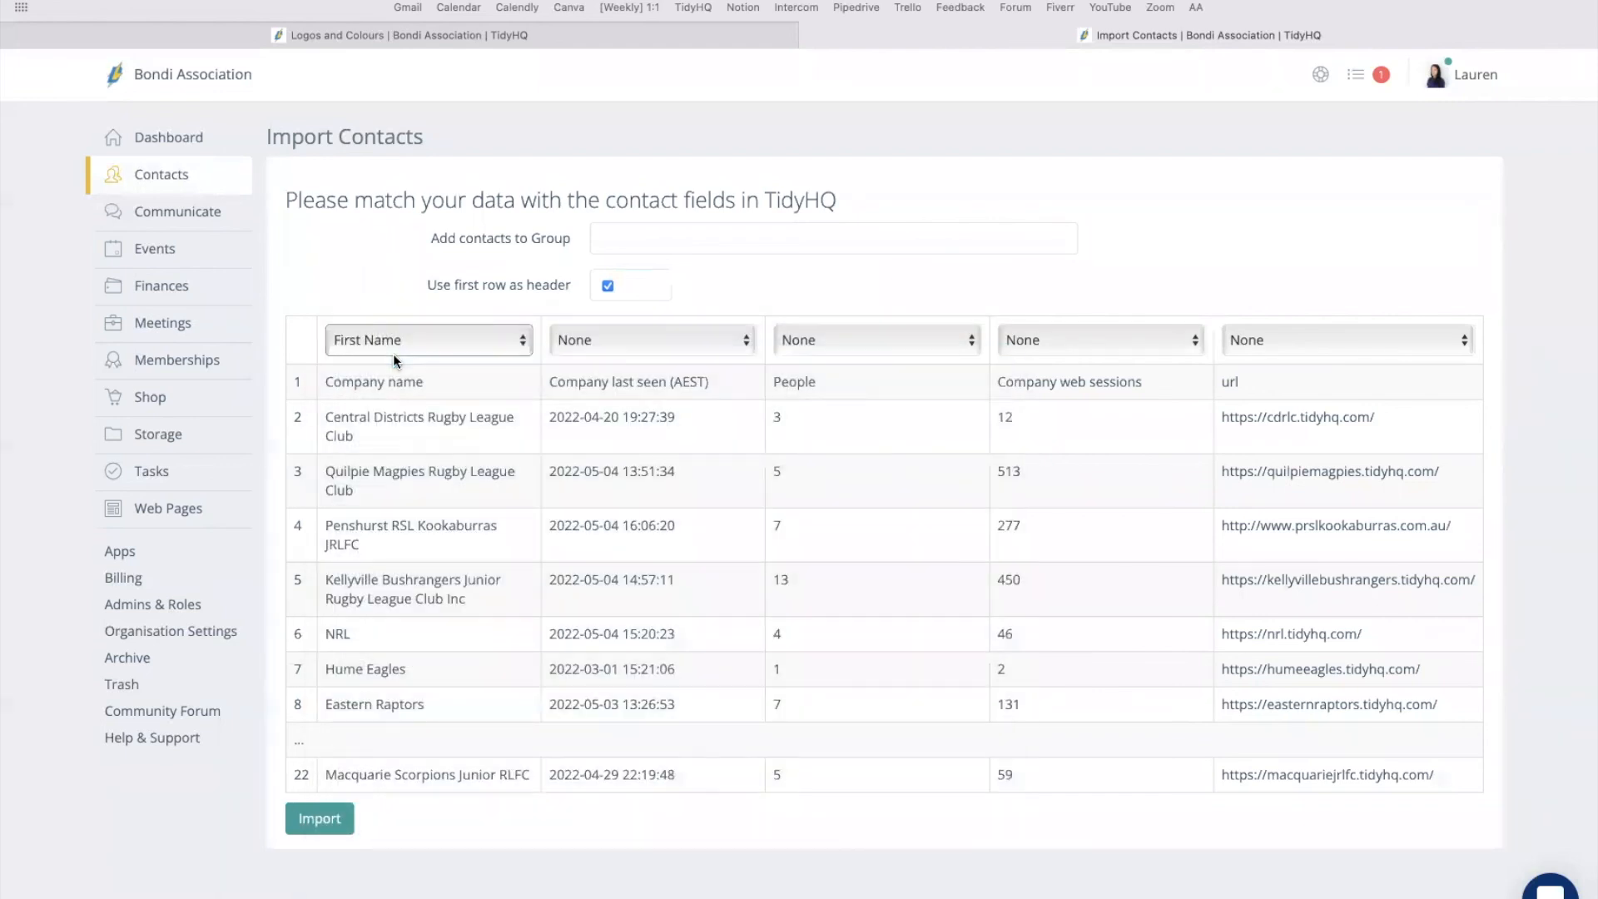
pyautogui.click(684, 339)
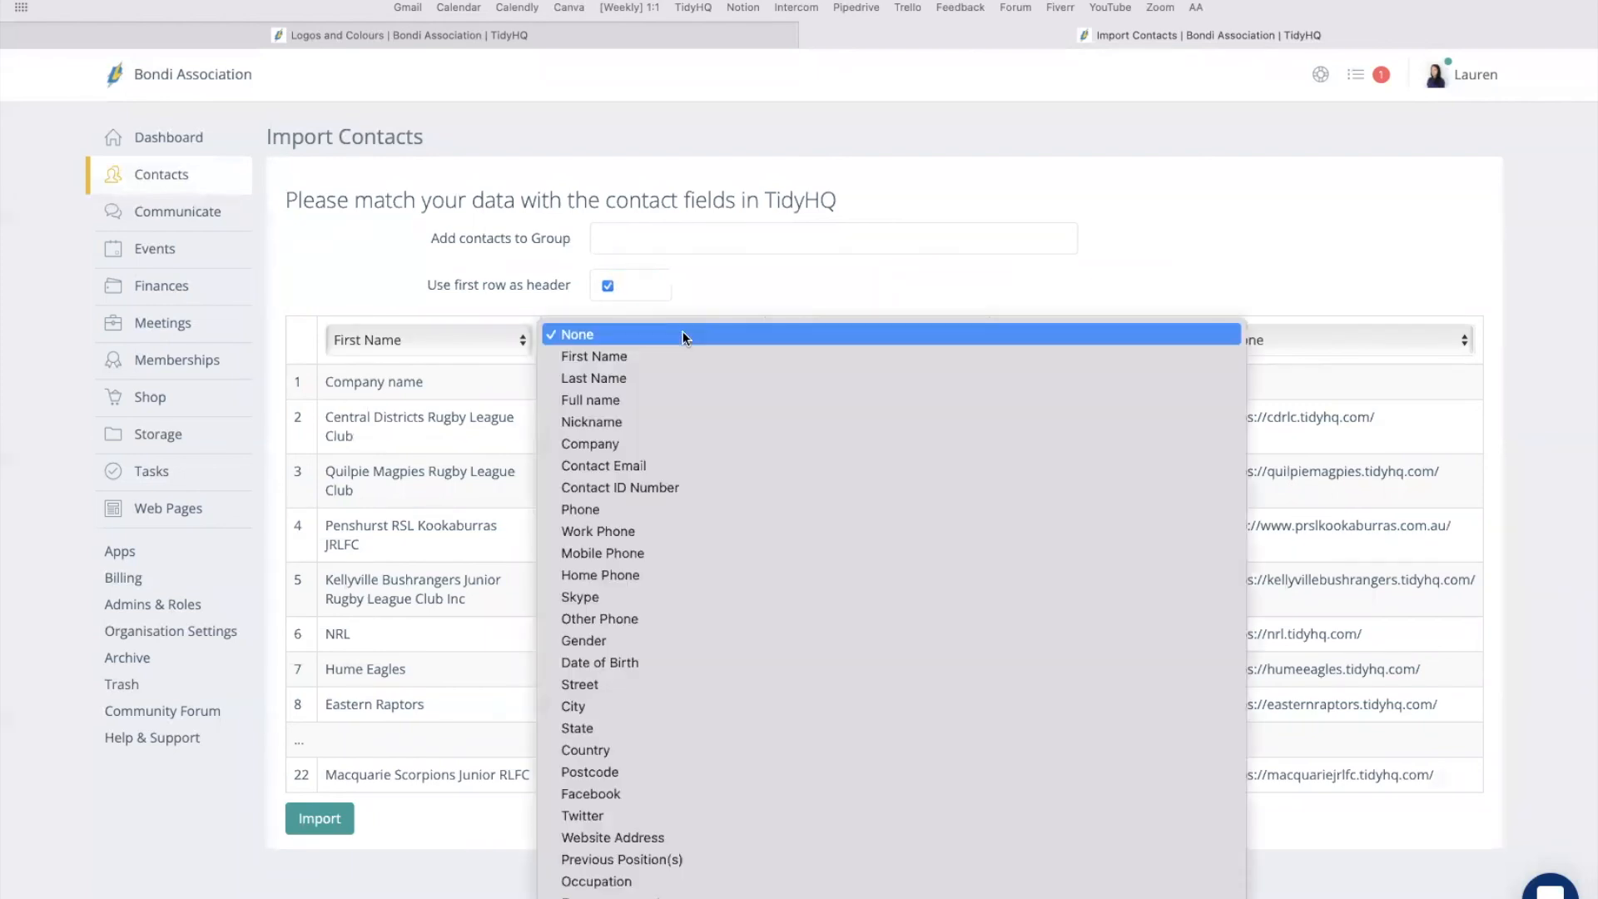
pyautogui.click(695, 529)
pyautogui.click(867, 337)
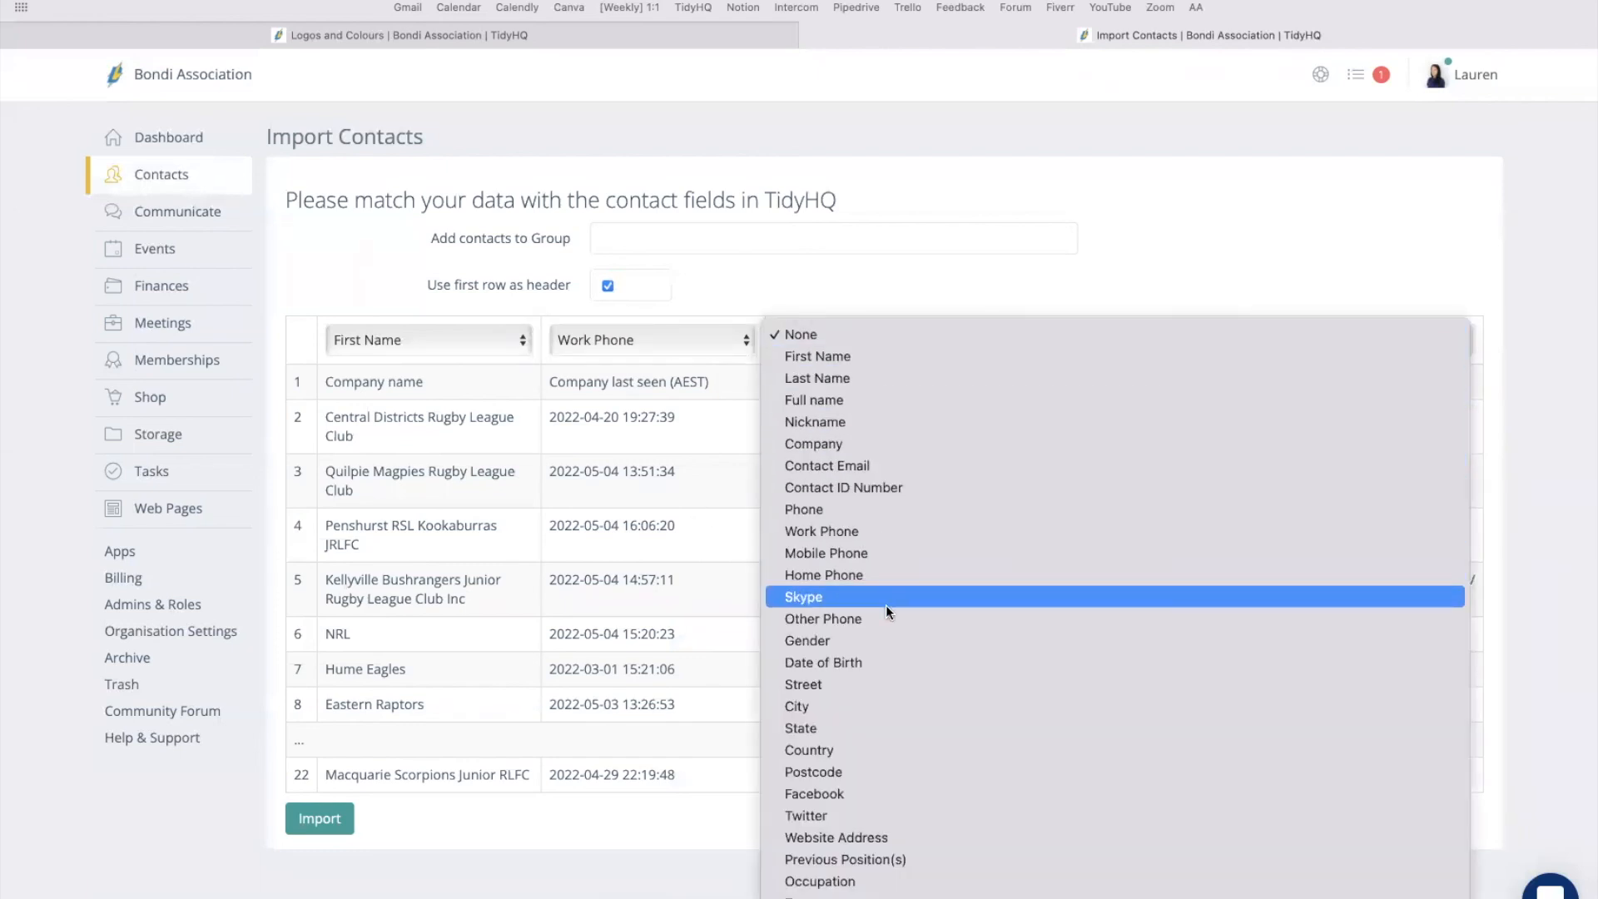
pyautogui.click(883, 639)
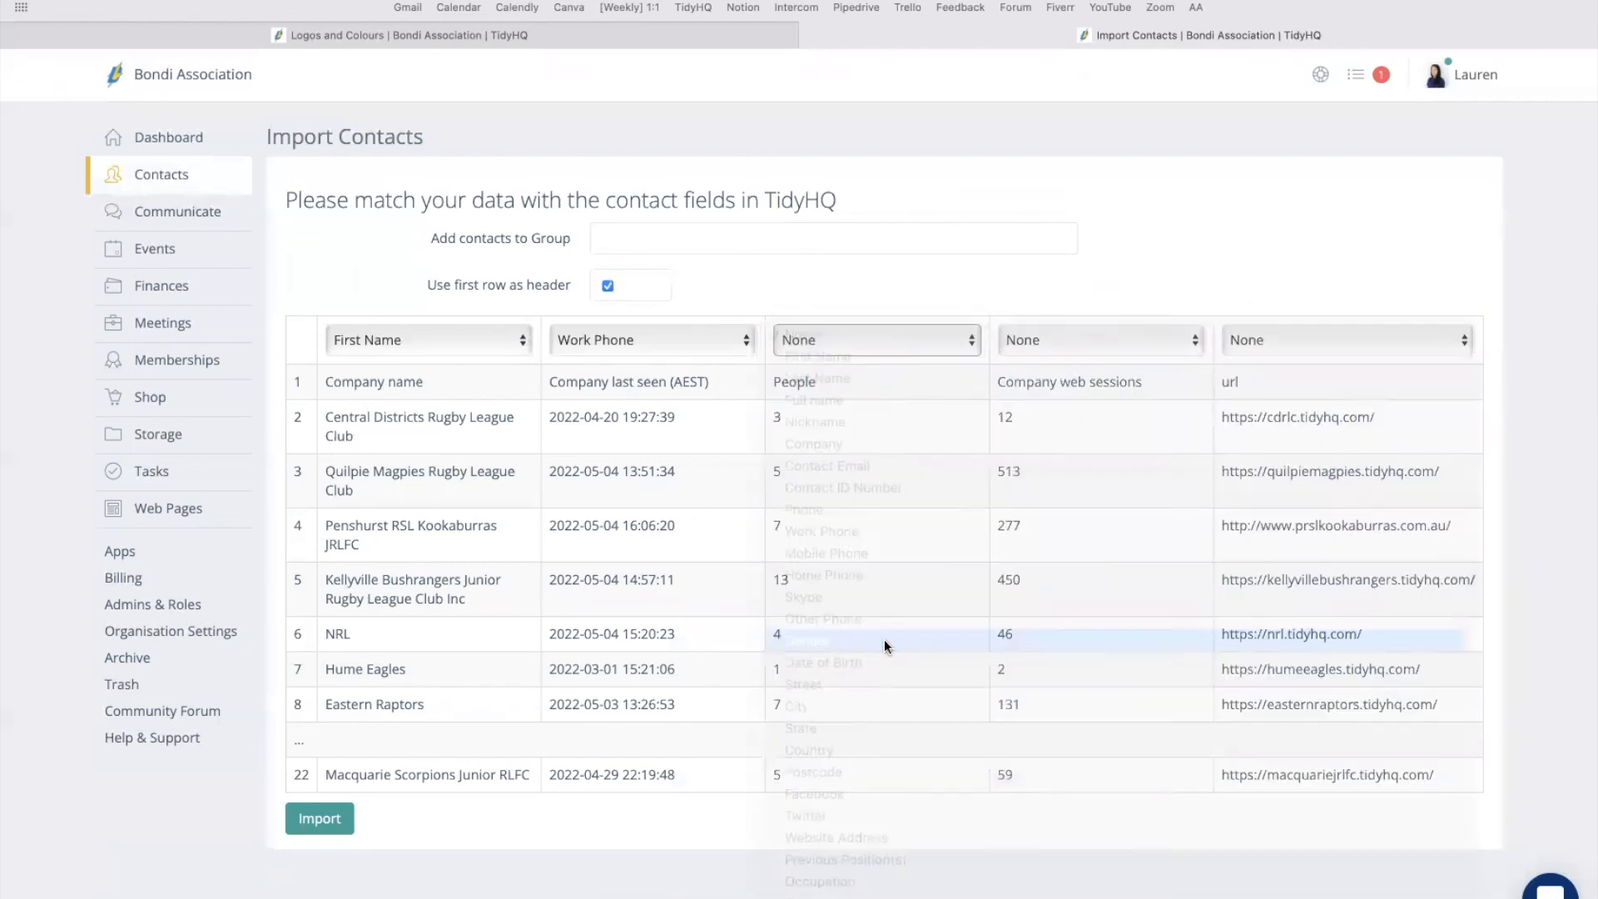
# Start a new custom field for the Company web sessions column, review the available field types, and cancel it.
pyautogui.click(1120, 352)
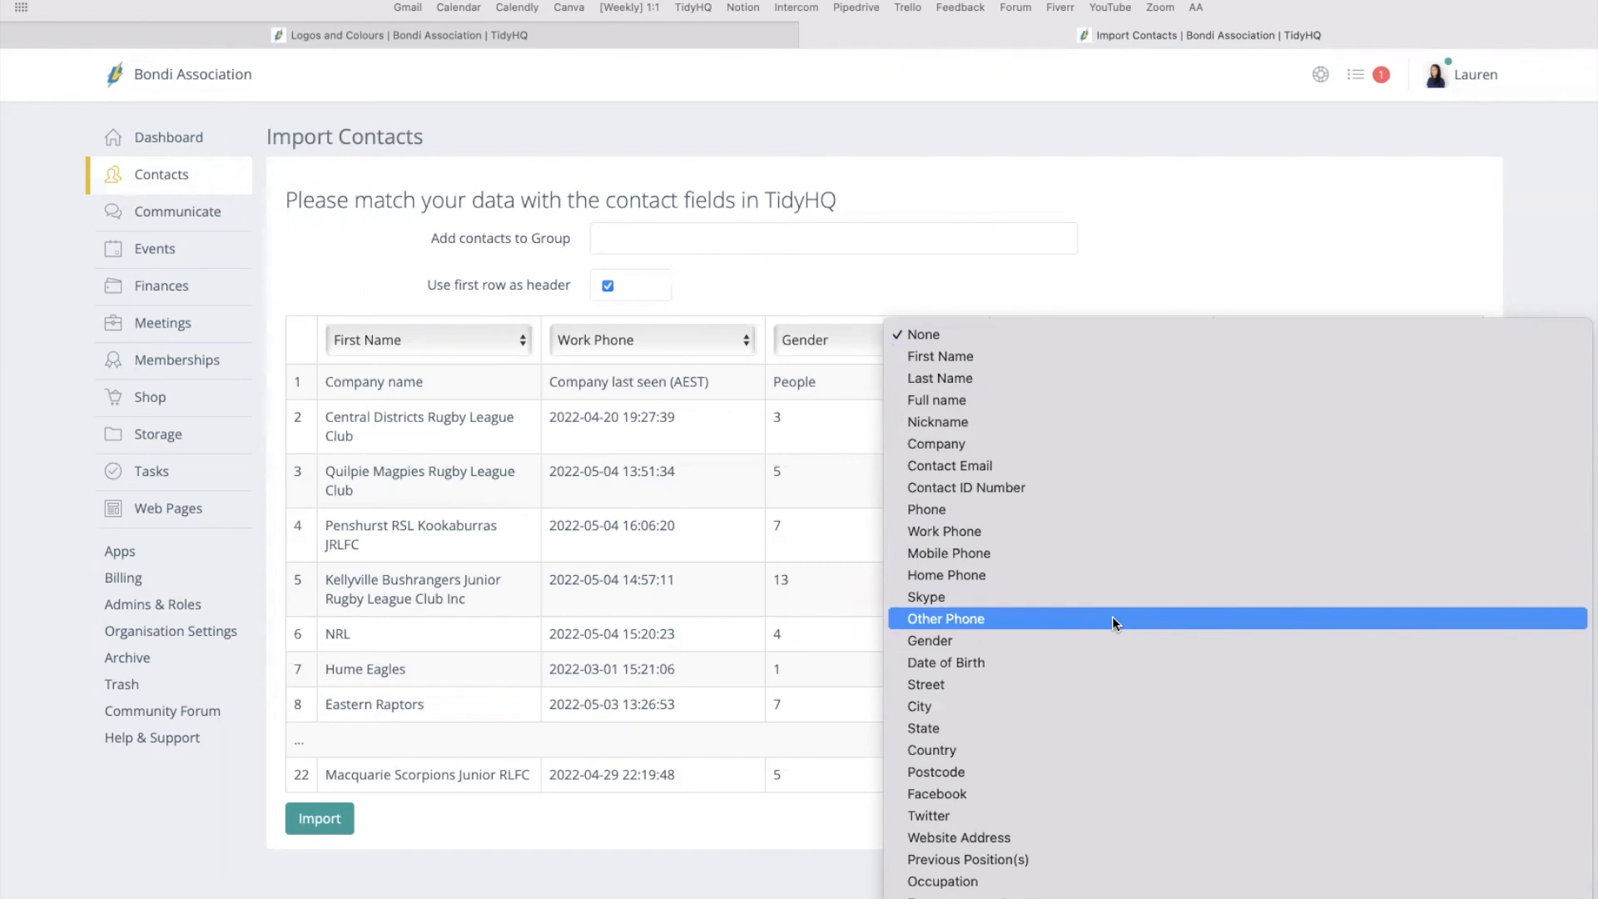
pyautogui.scroll(-15, 1112, 616)
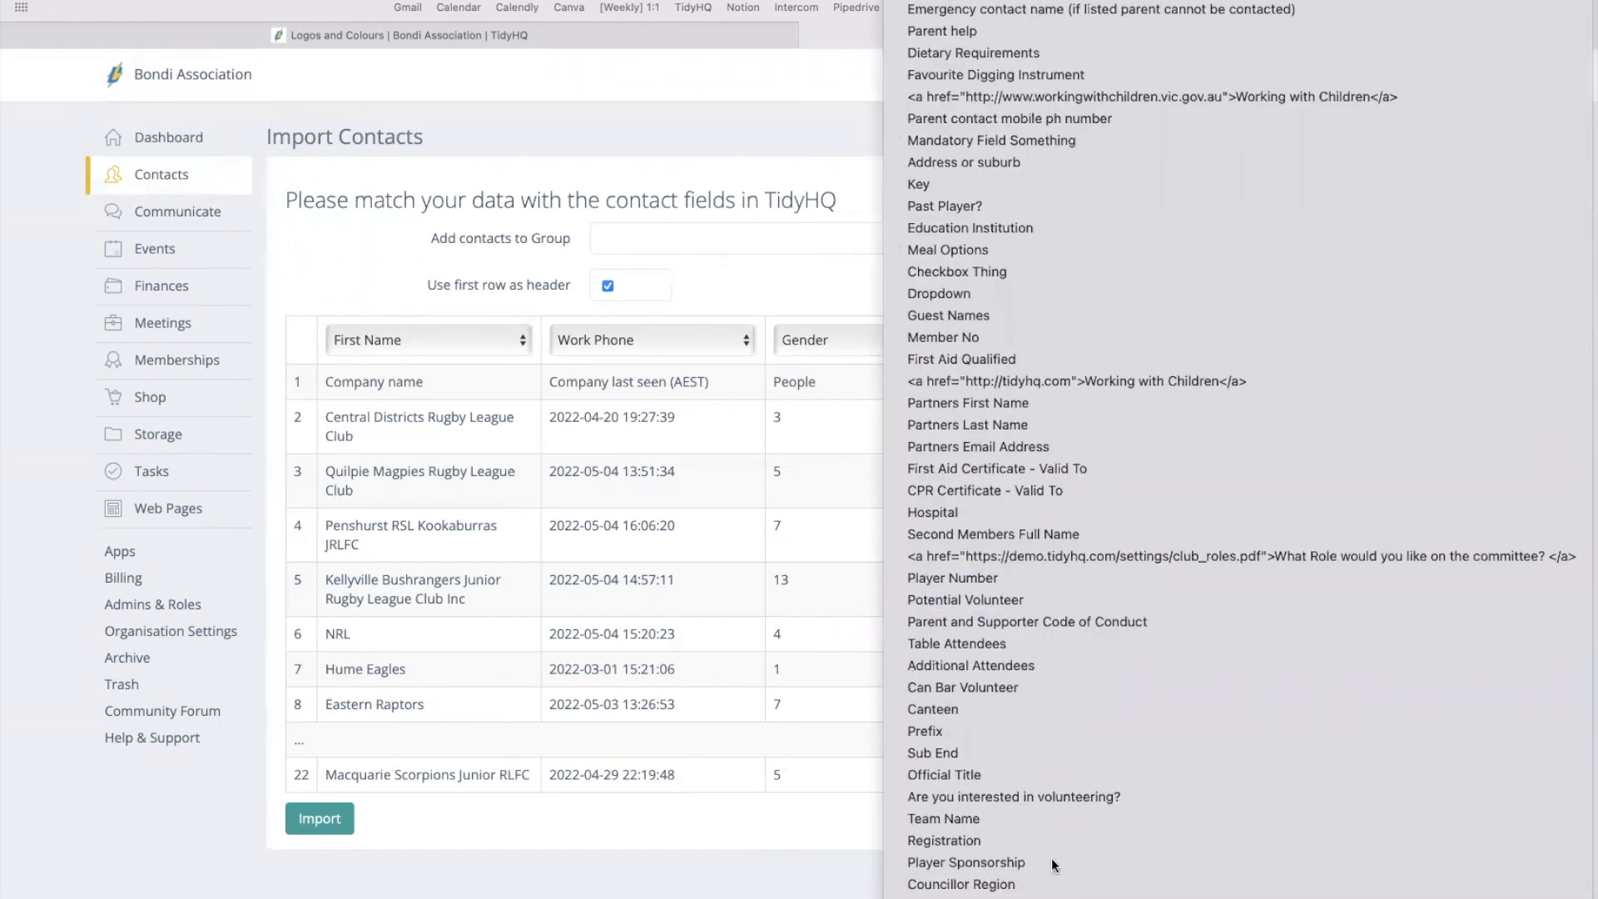
pyautogui.click(945, 896)
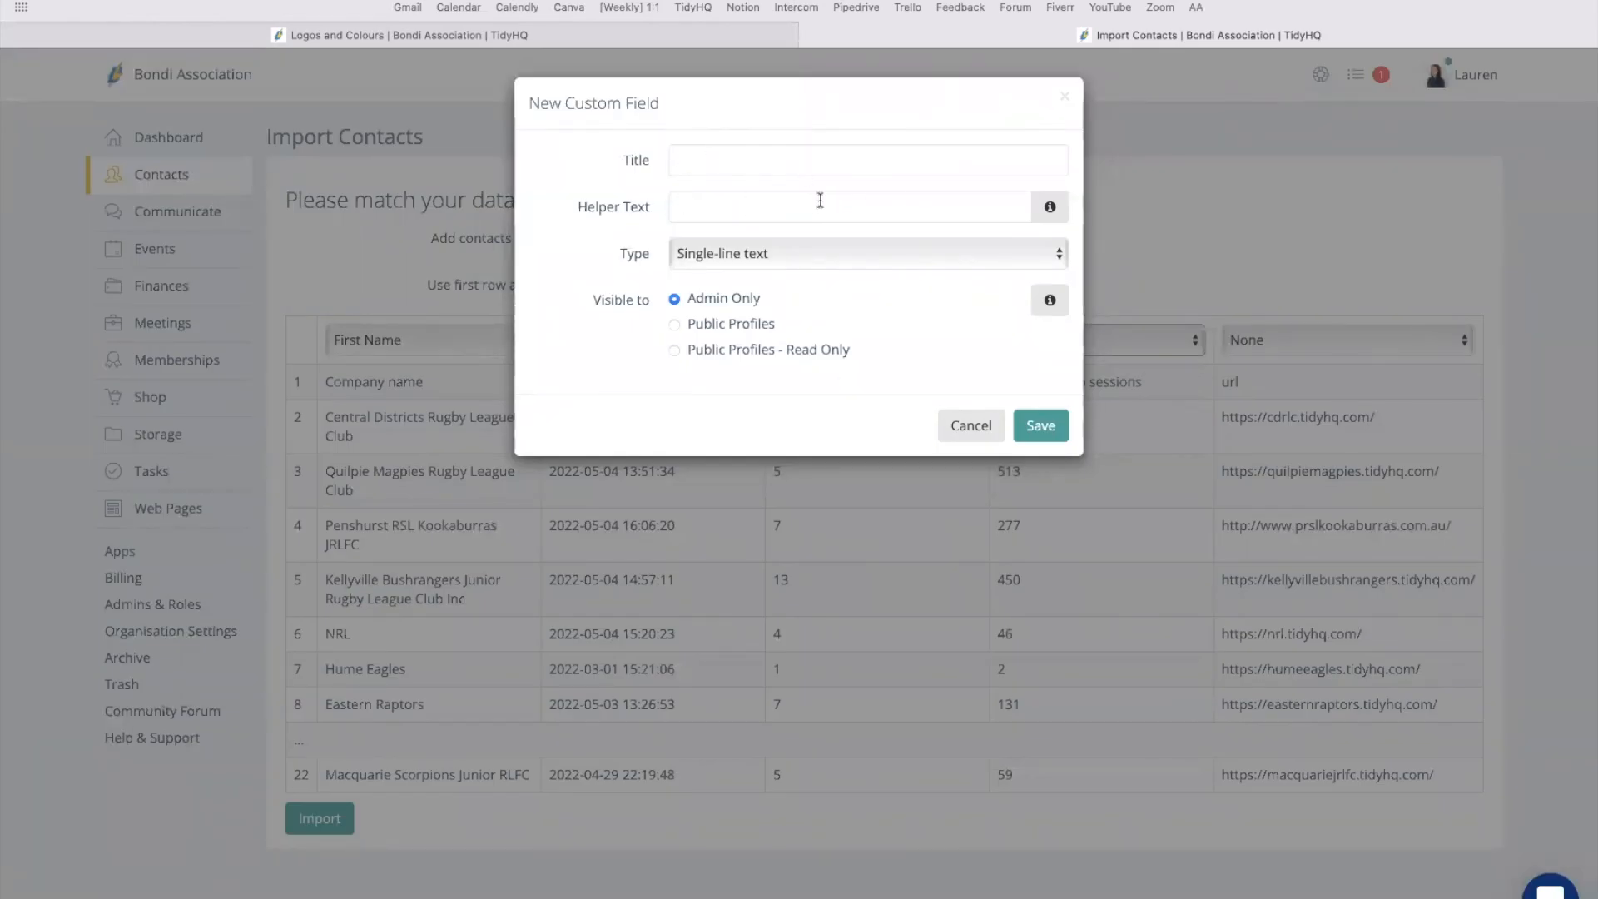
pyautogui.click(848, 263)
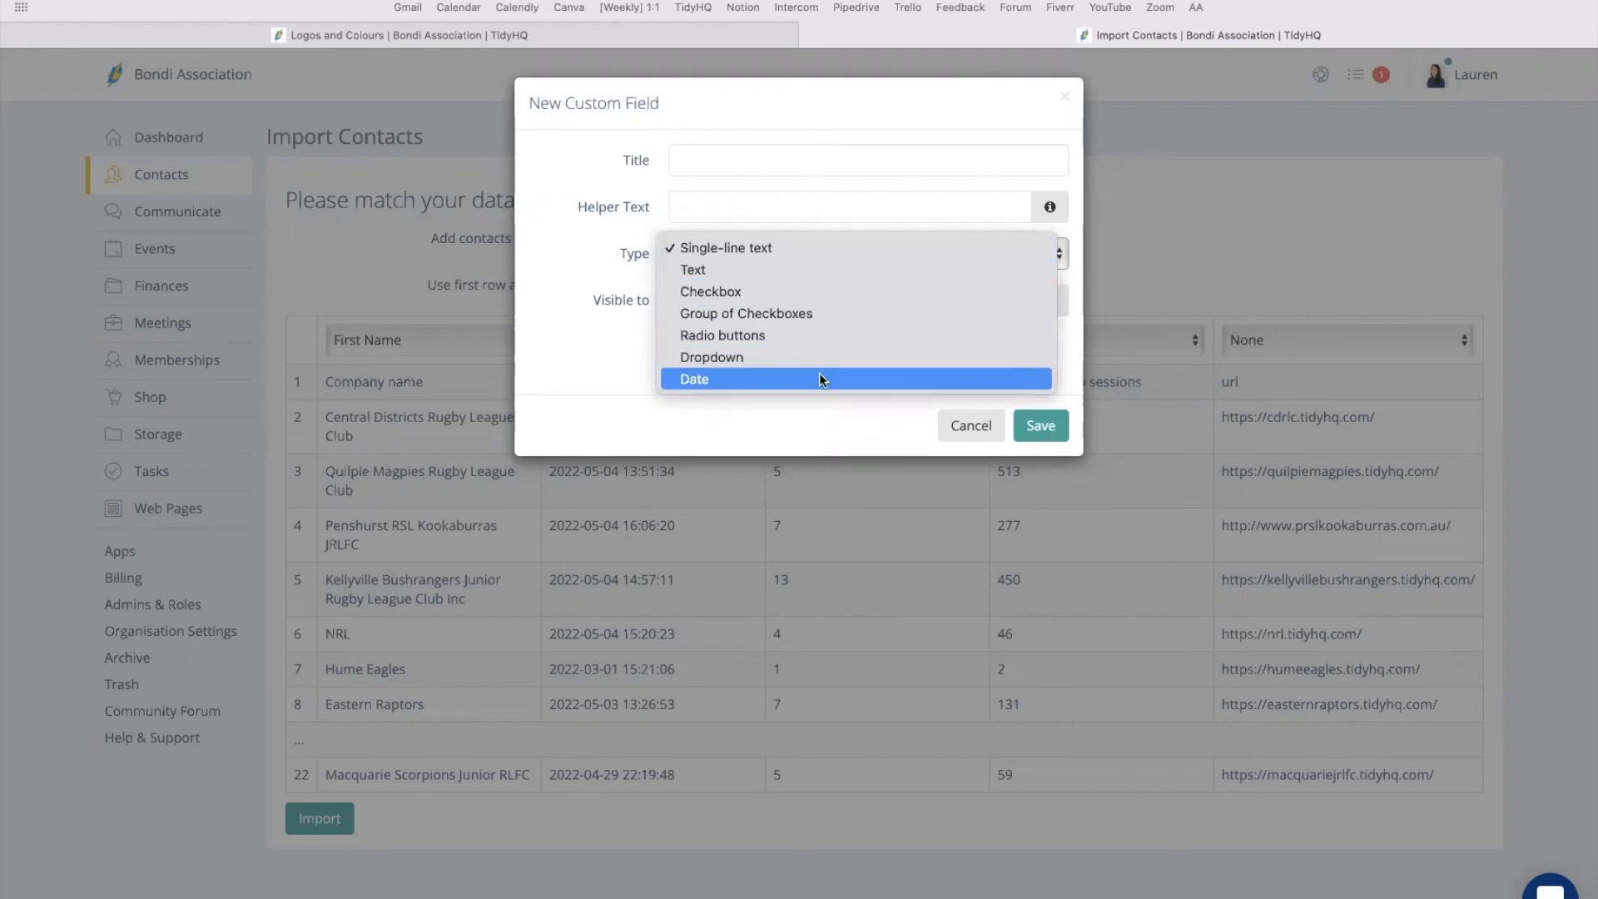
pyautogui.click(987, 433)
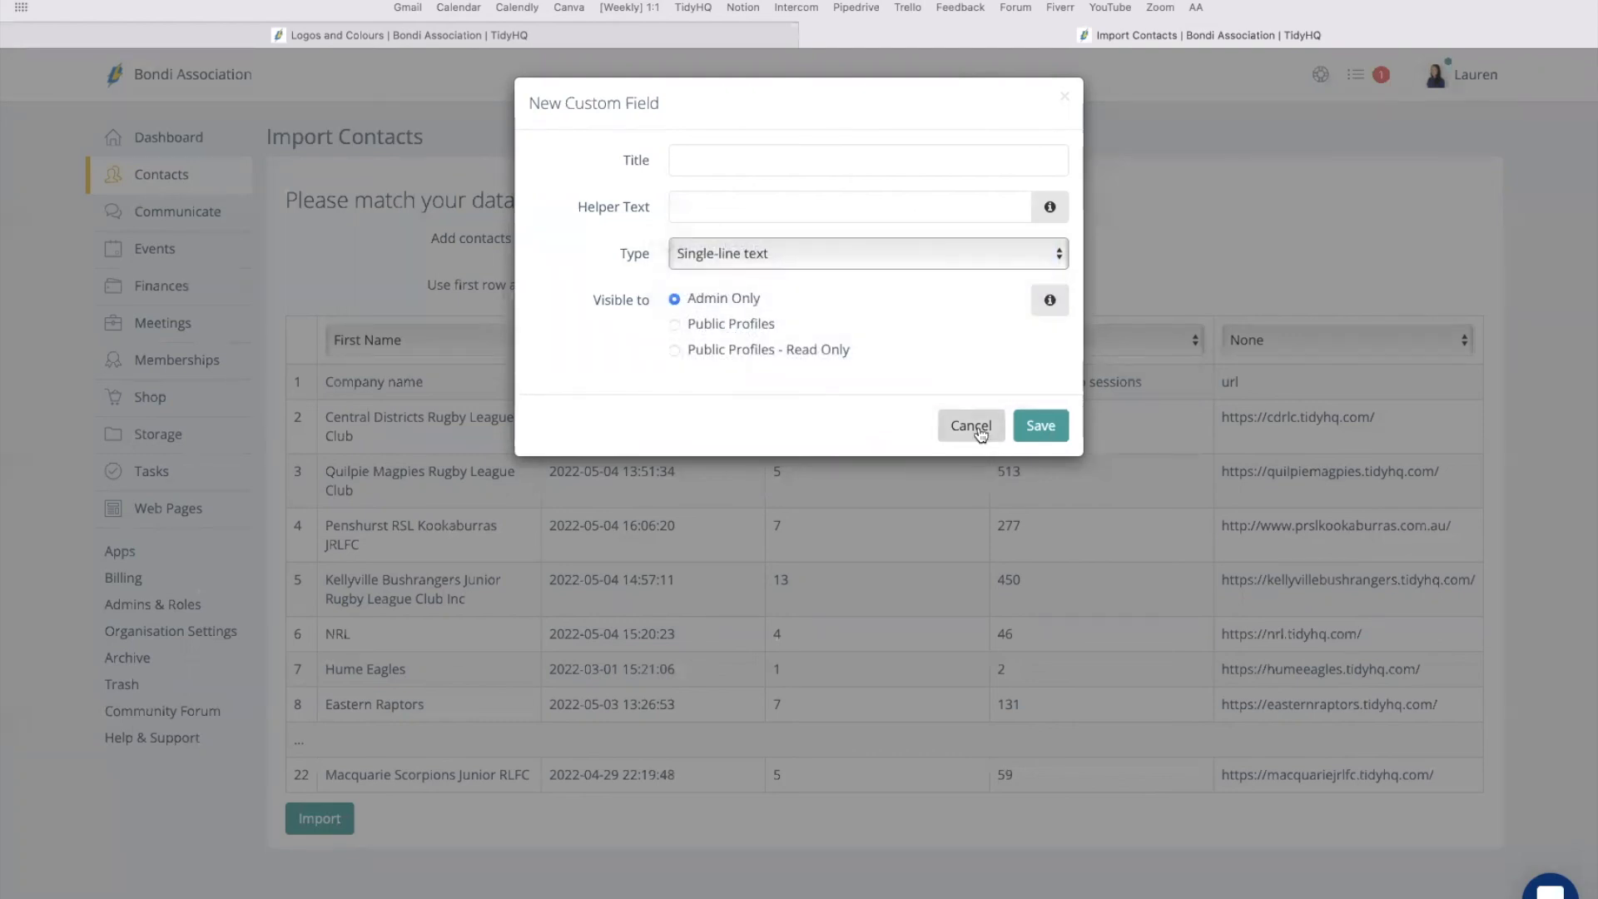
pyautogui.click(978, 430)
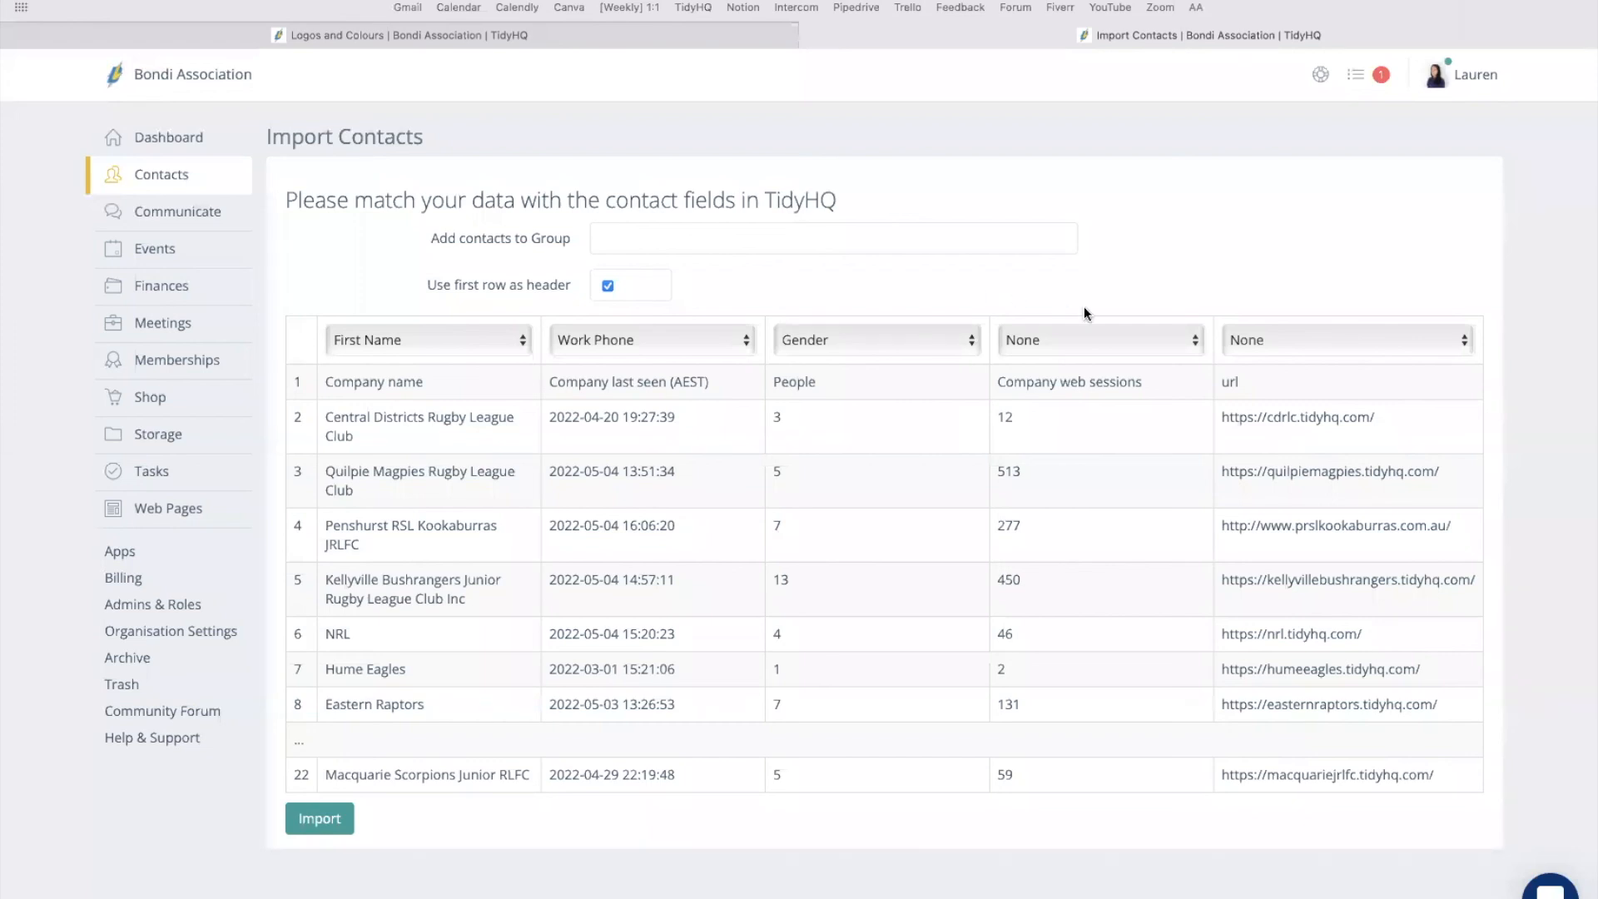
# Review the contact fields available for matching the Company web sessions column, leaving the column unmatched.
pyautogui.click(1123, 341)
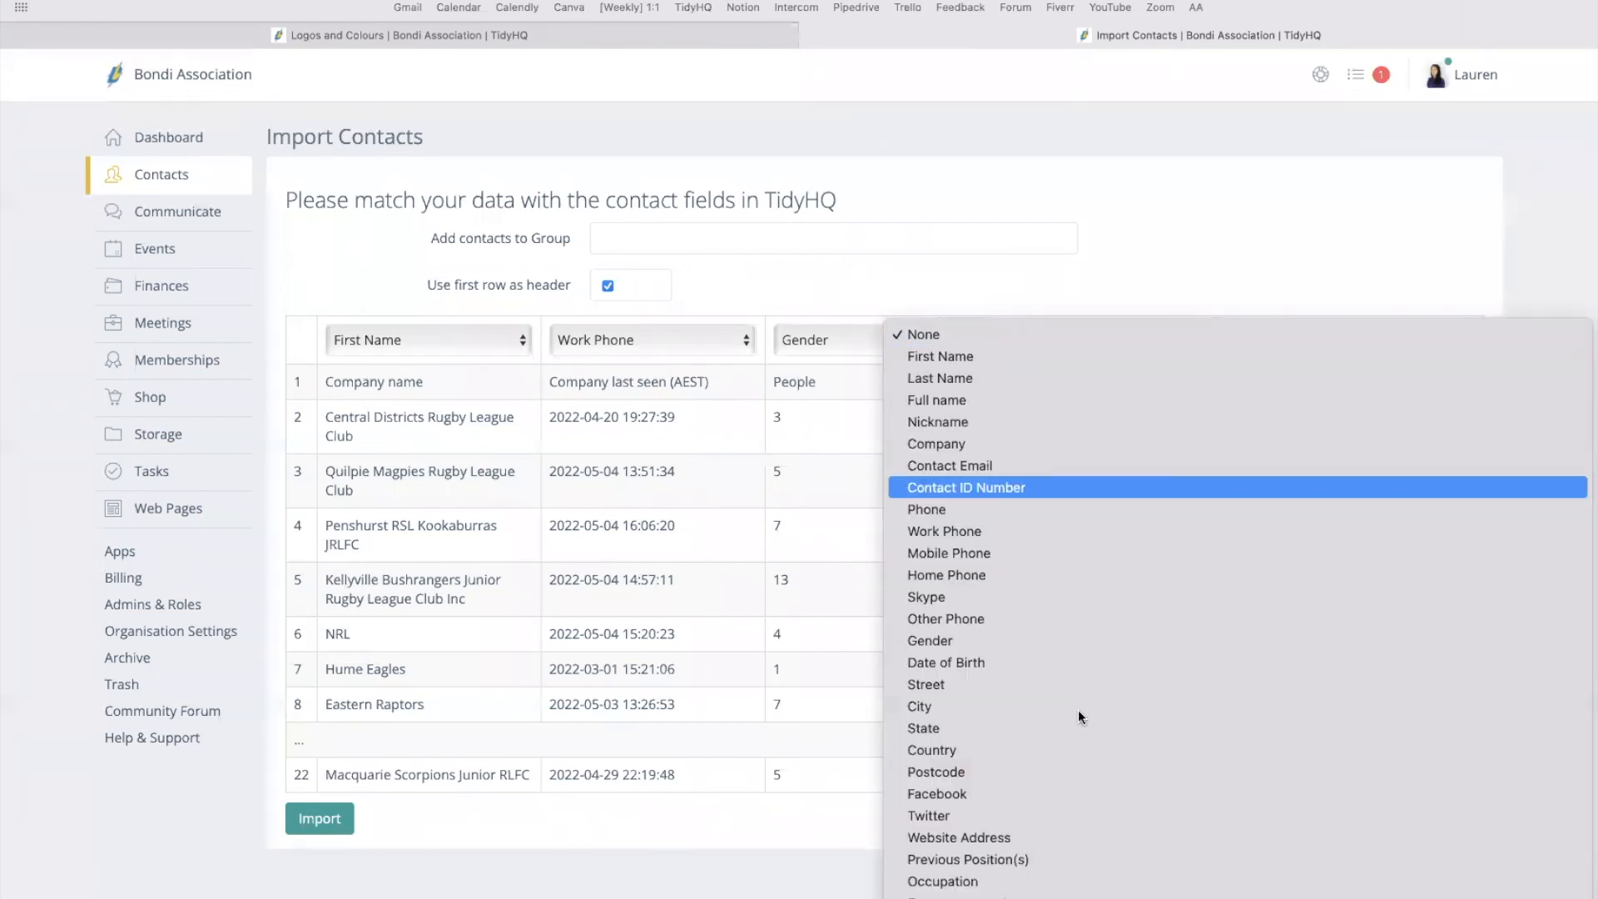
pyautogui.scroll(-10, 1077, 709)
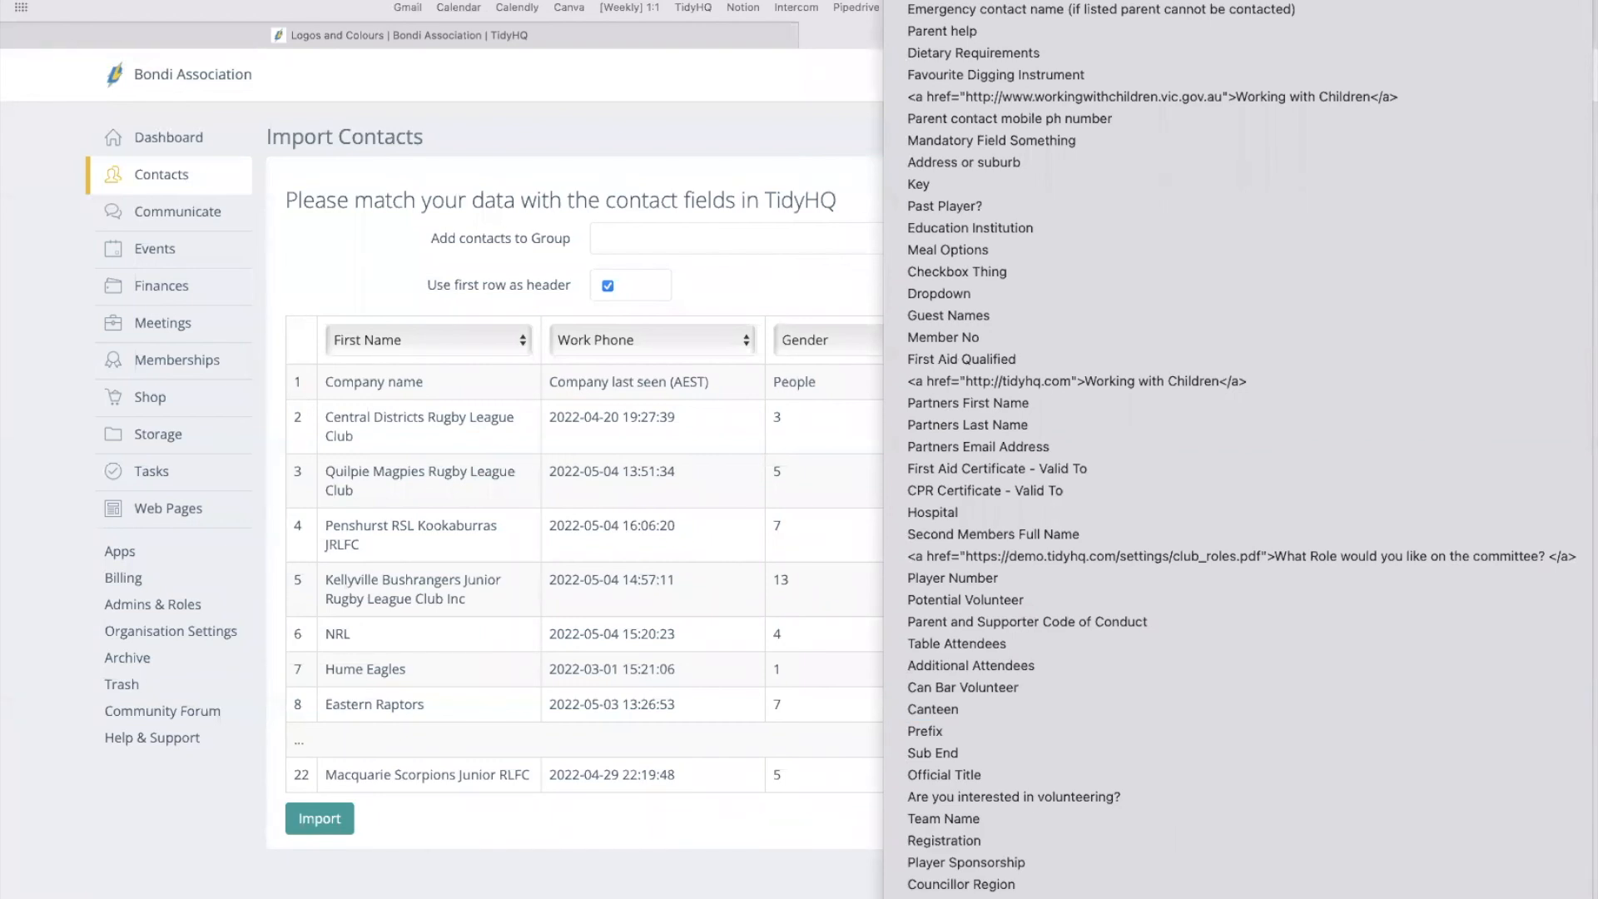
pyautogui.click(827, 279)
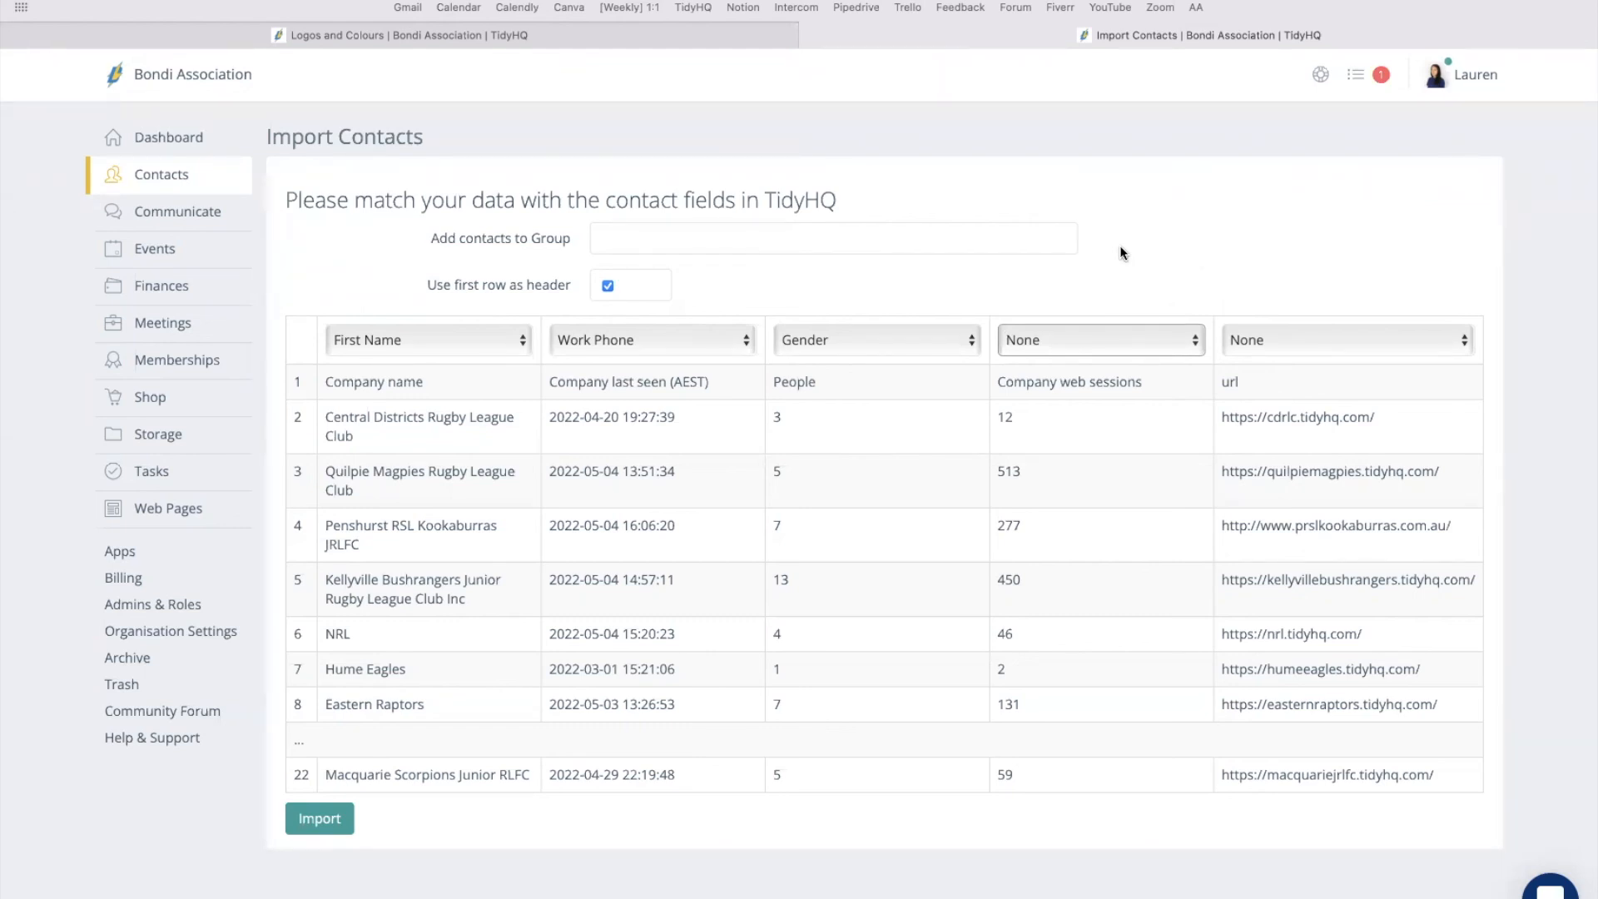
# Check the field for adding imported contacts to a group, and toggle using the first row as header off and back on.
pyautogui.click(613, 233)
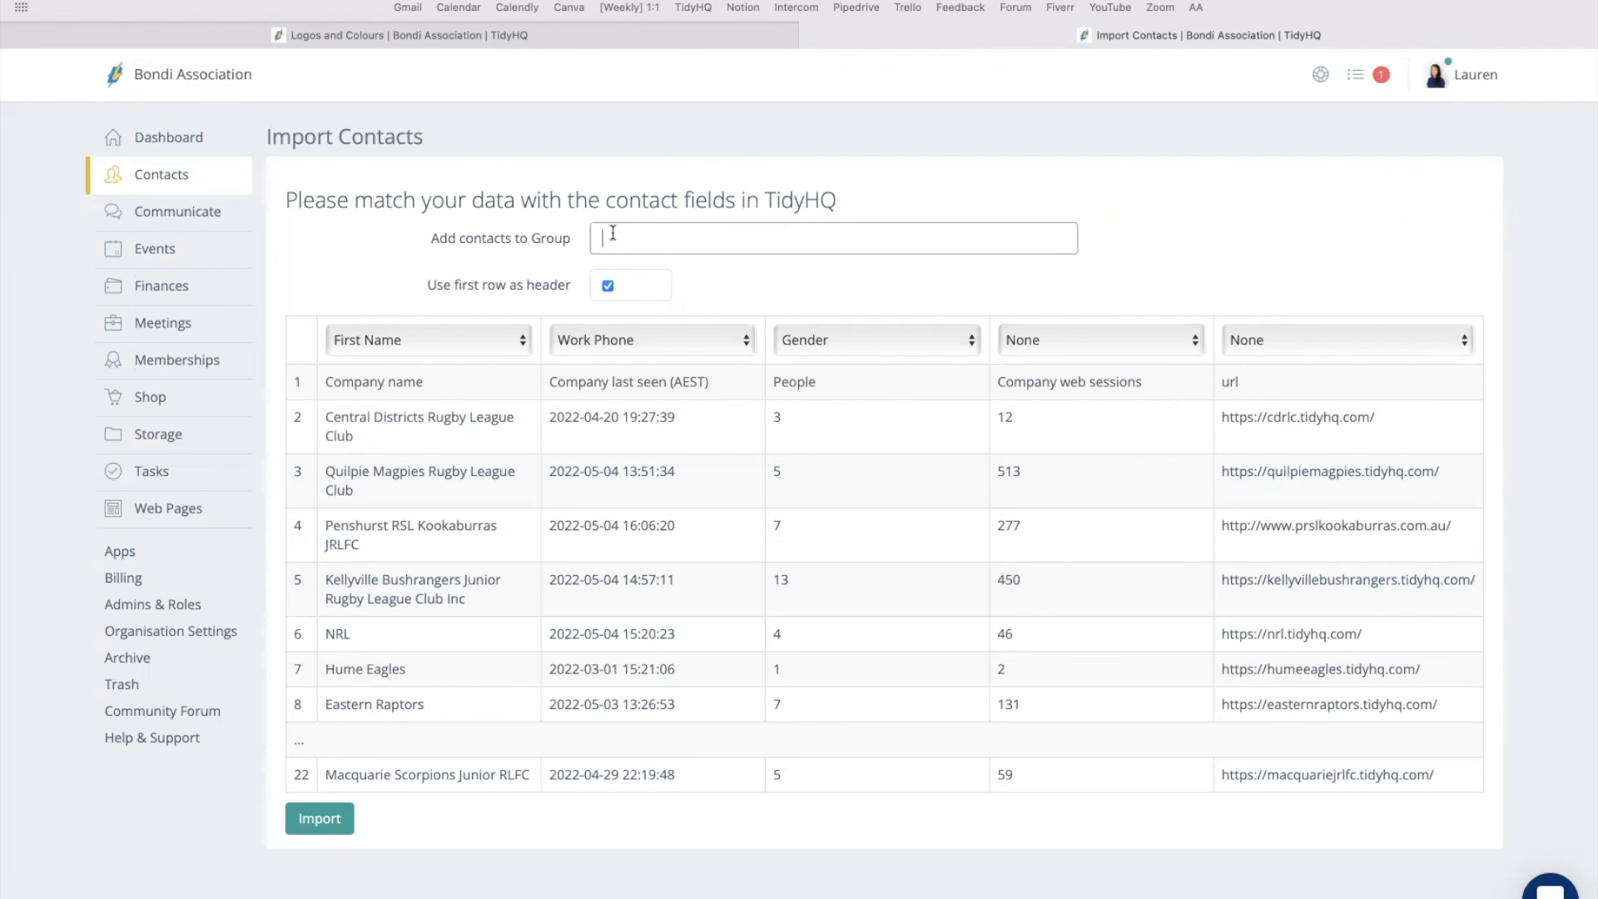
pyautogui.click(608, 287)
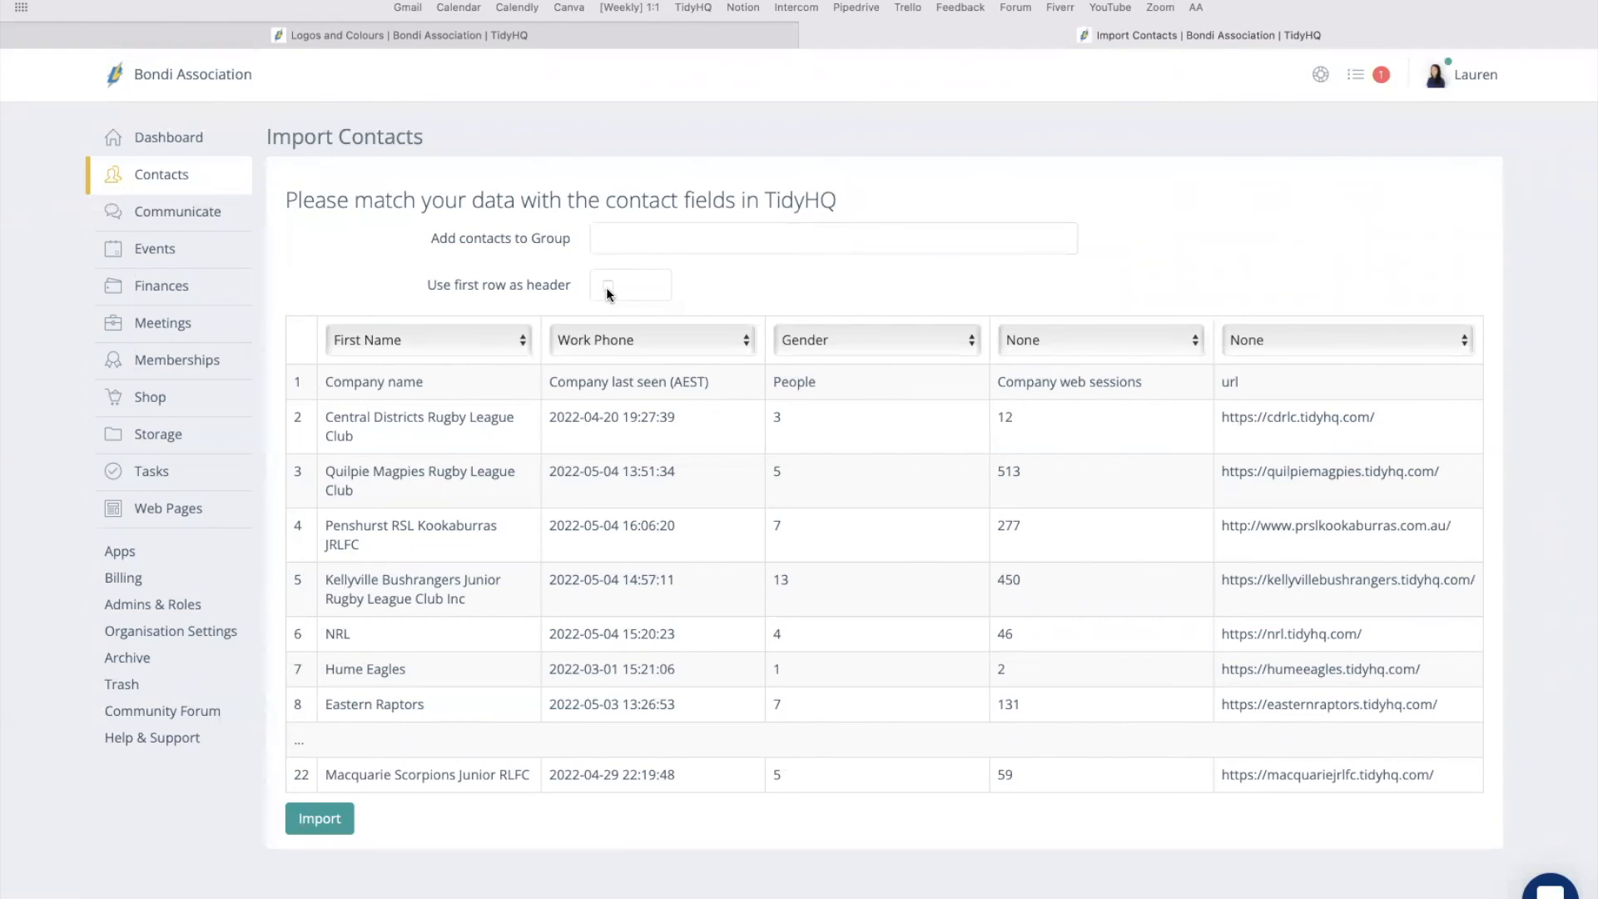
pyautogui.click(607, 287)
pyautogui.click(607, 286)
pyautogui.click(607, 285)
# Show the recently uploaded contact imports, view the details of the completed Test_Import_-_Sheet1-3.csv import, and return to the list.
pyautogui.moveTo(163, 193)
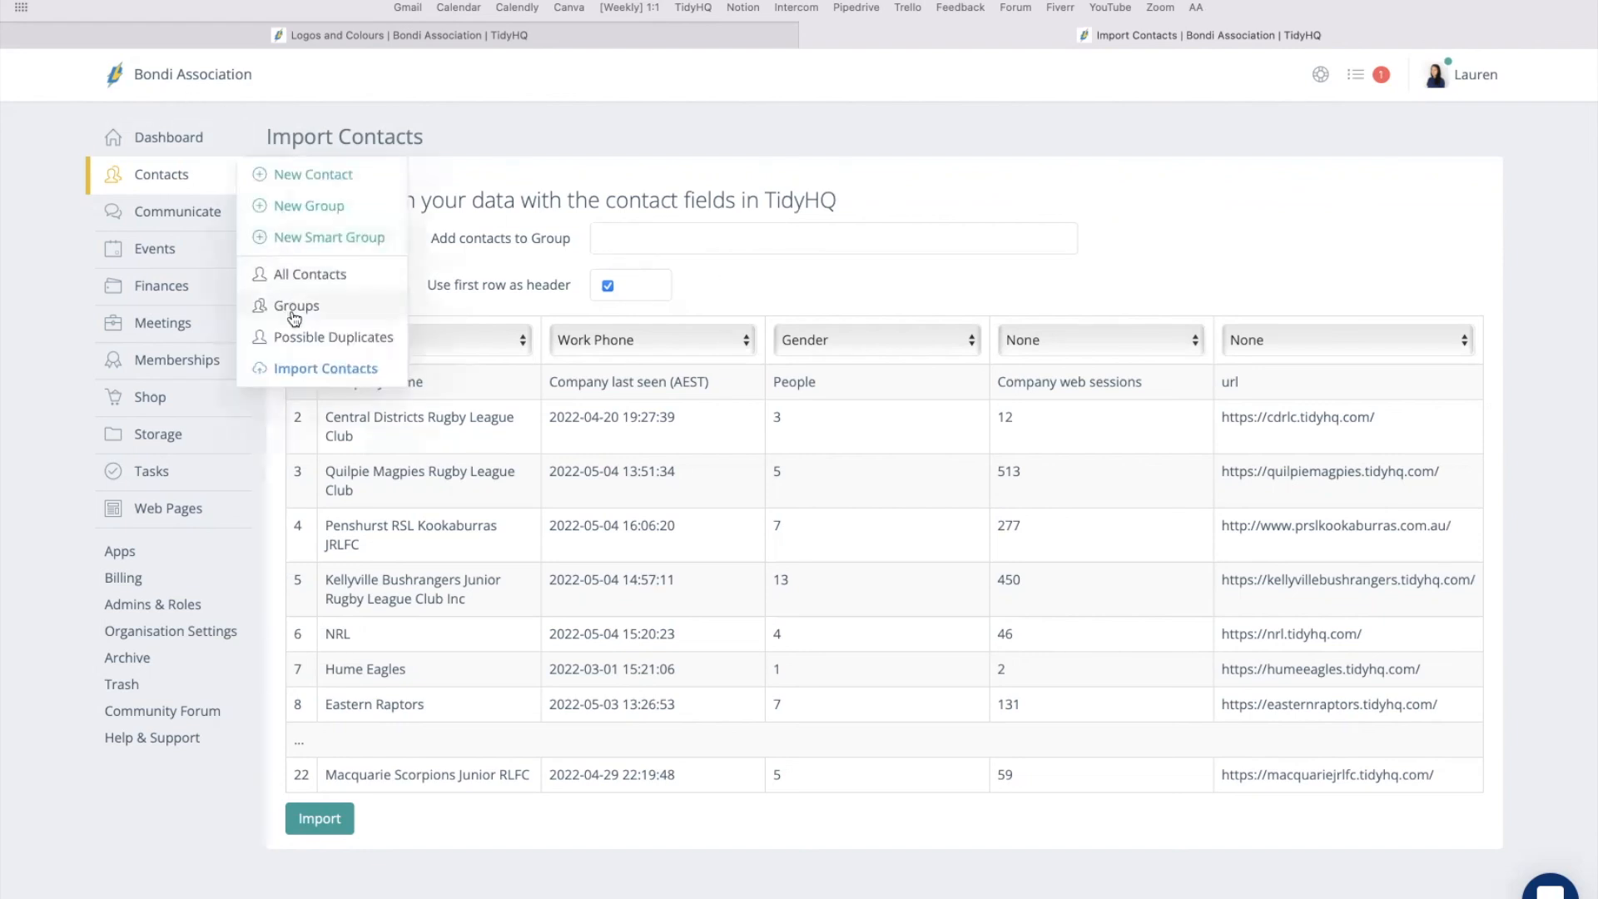
pyautogui.click(296, 368)
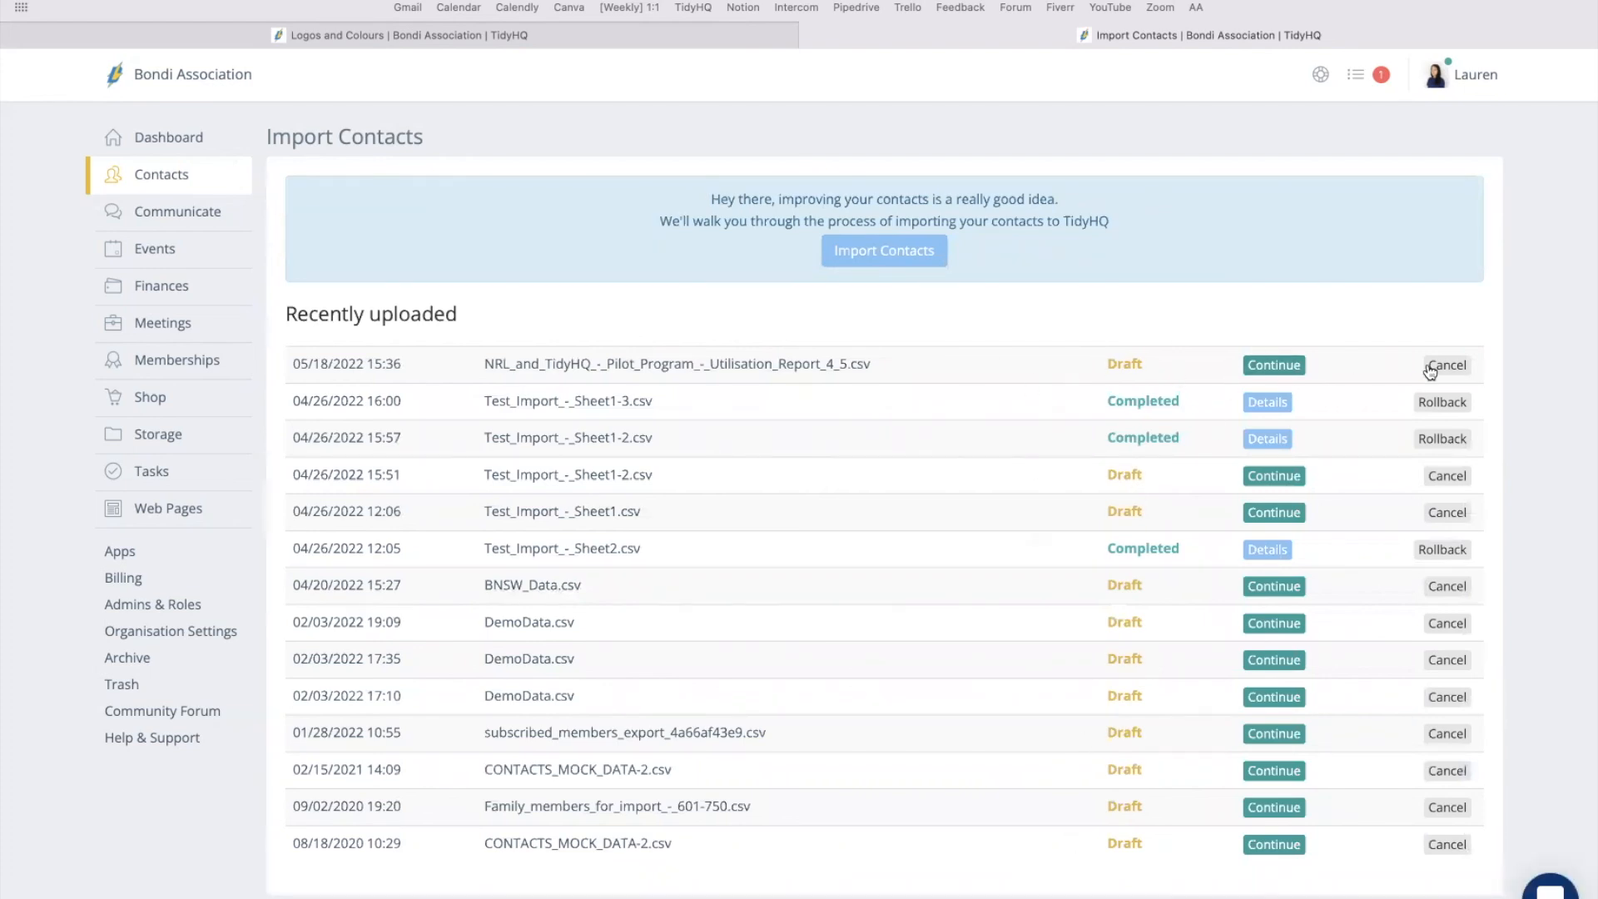
pyautogui.scroll(-2, 1534, 305)
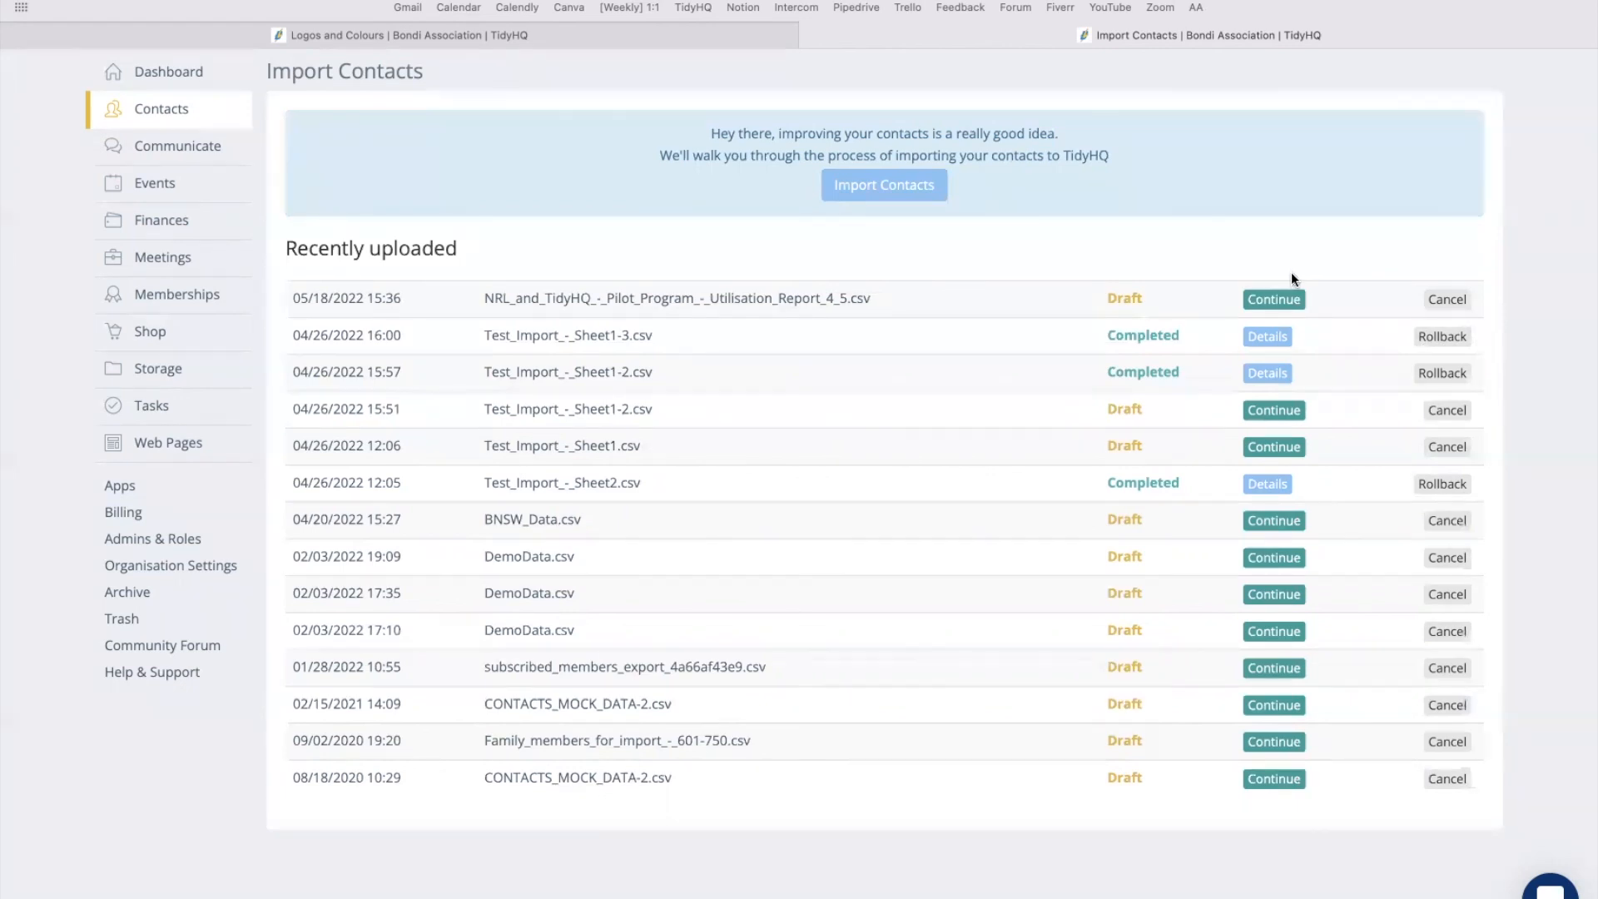
pyautogui.click(1268, 337)
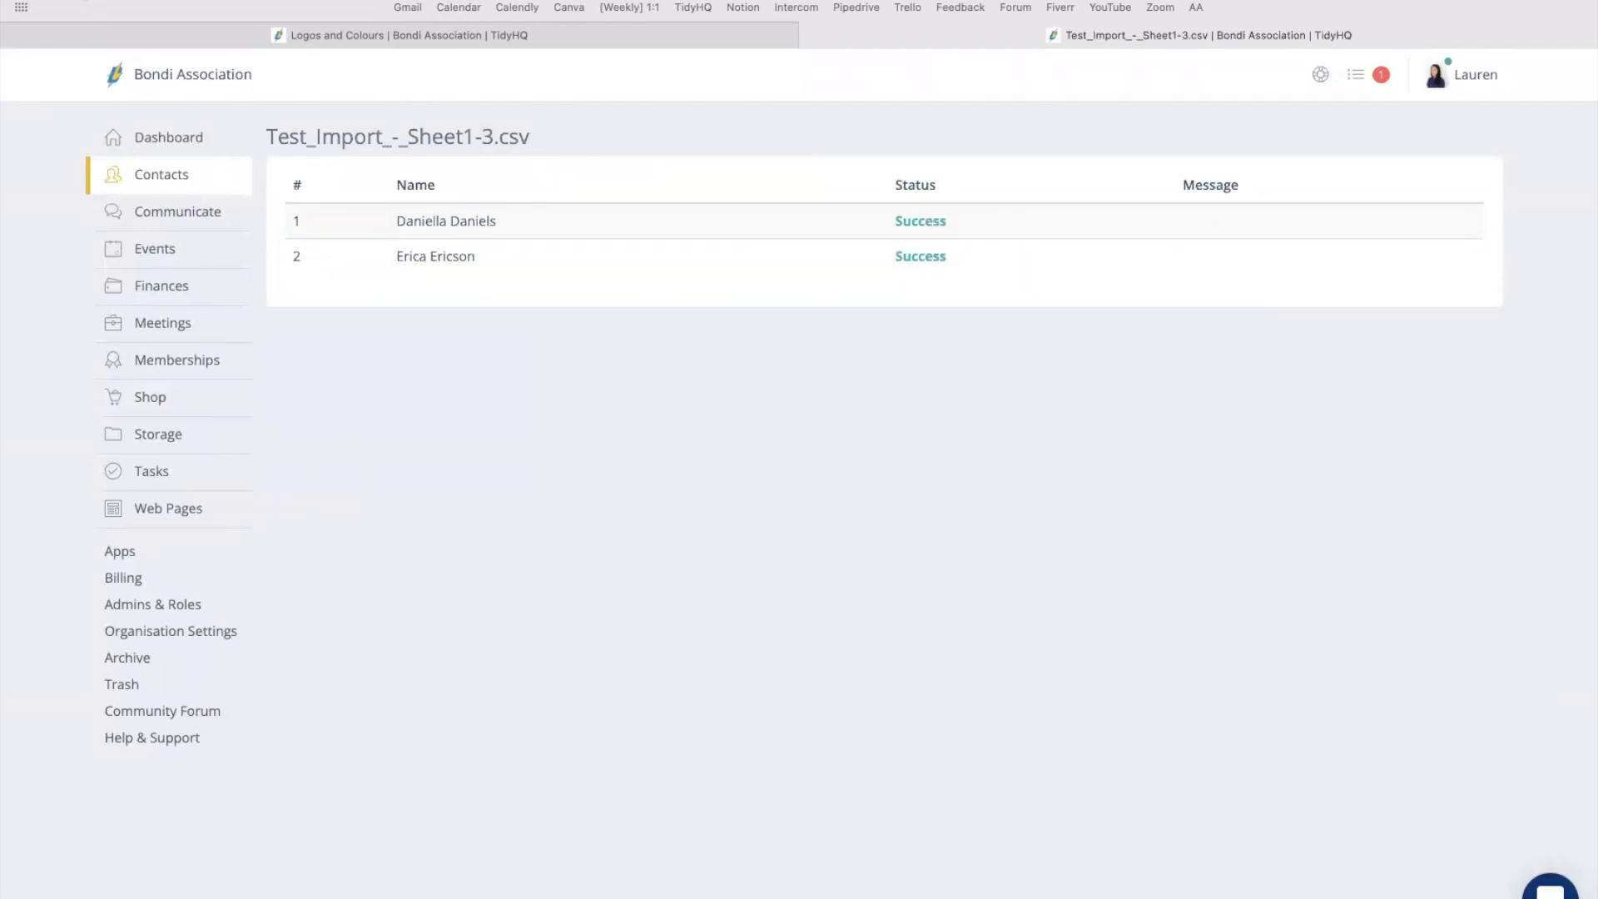
pyautogui.click(83, 1)
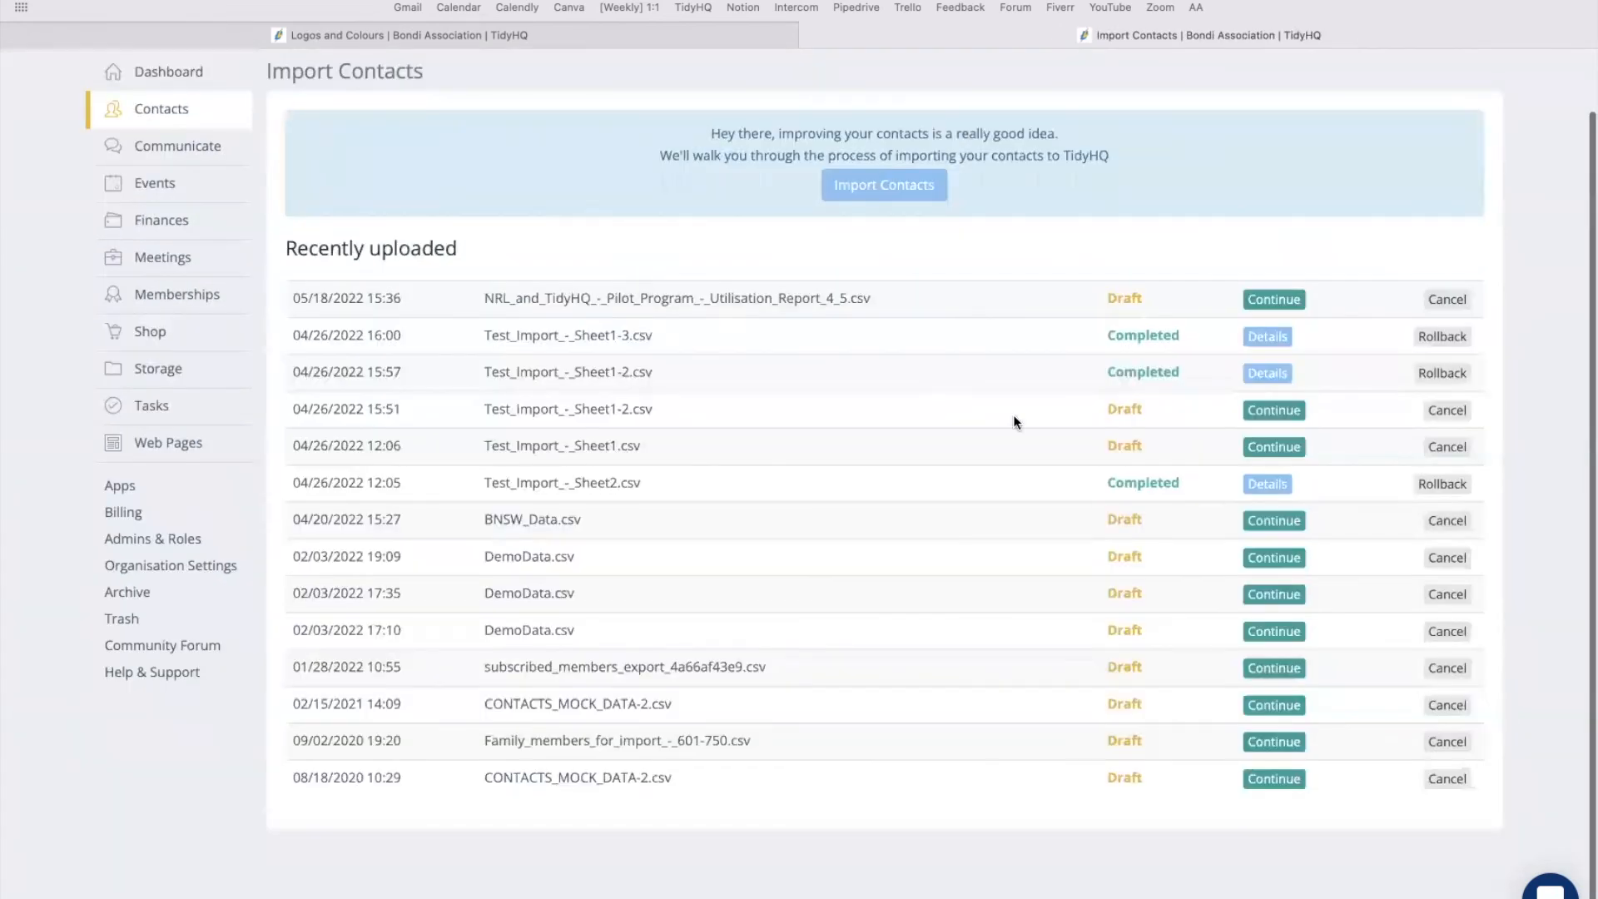